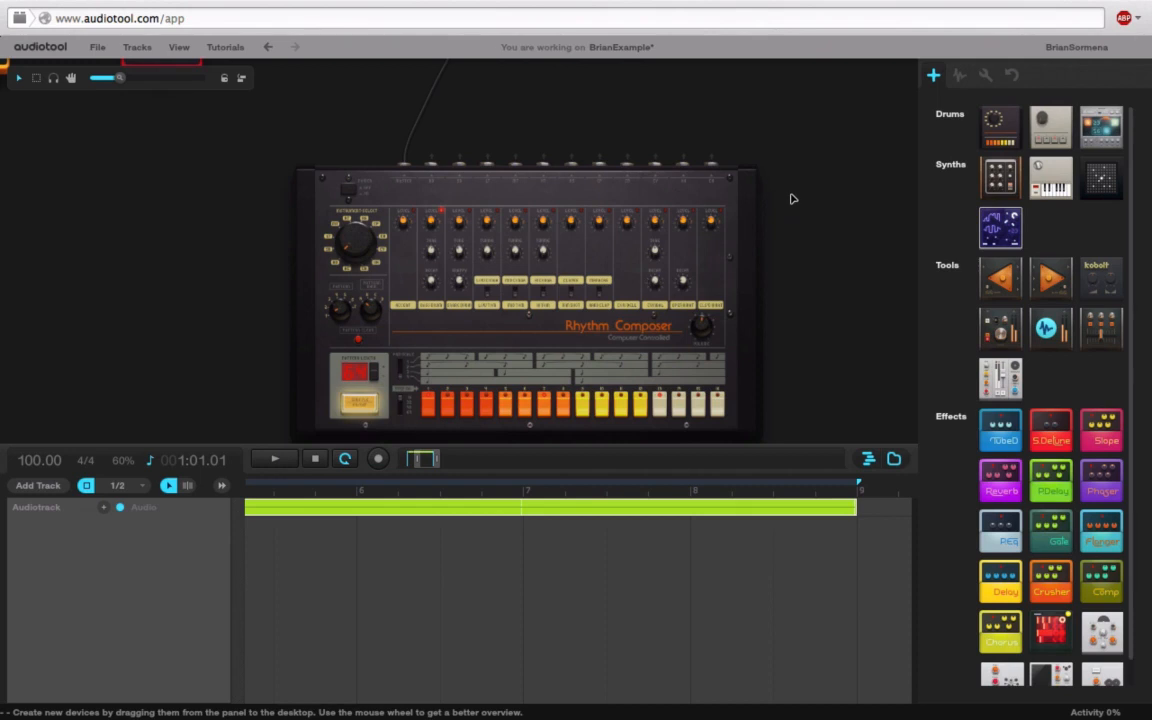
Step: Pan the desktop to frame the devices and start the song playing
{"action": "left_click_drag", "start_coordinate": [790, 139], "coordinate": [808, 177]}
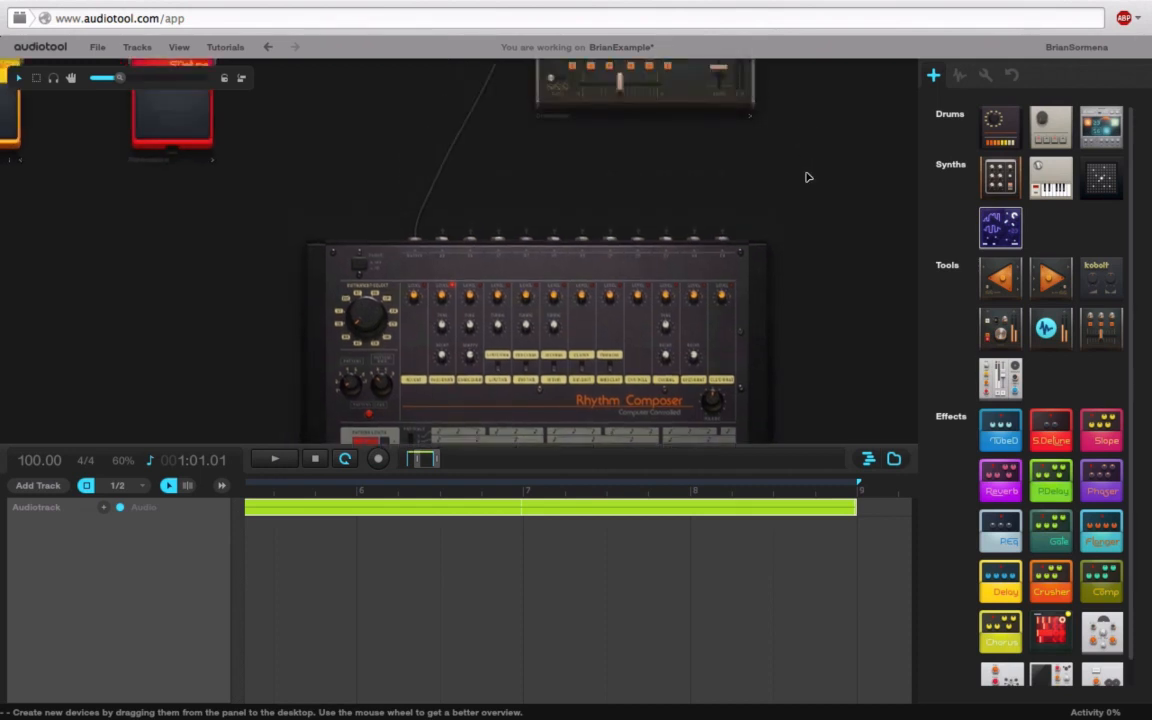
{"action": "left_click_drag", "start_coordinate": [793, 156], "coordinate": [757, 181]}
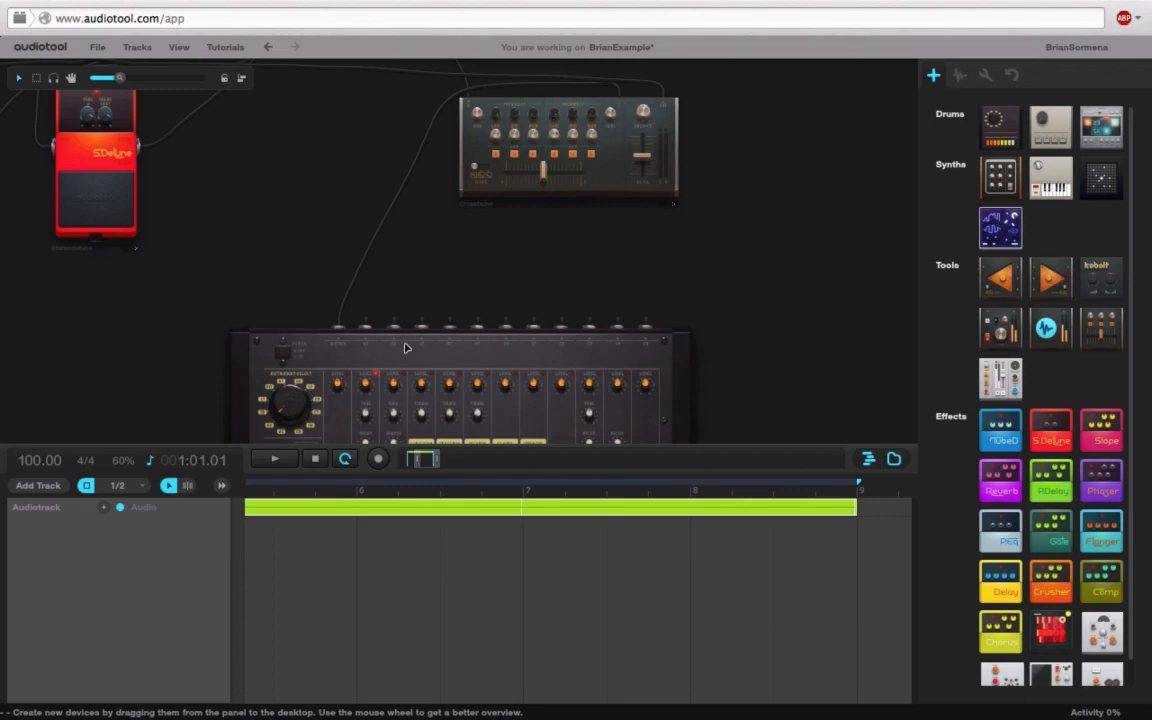
{"action": "left_click_drag", "start_coordinate": [300, 286], "coordinate": [299, 237]}
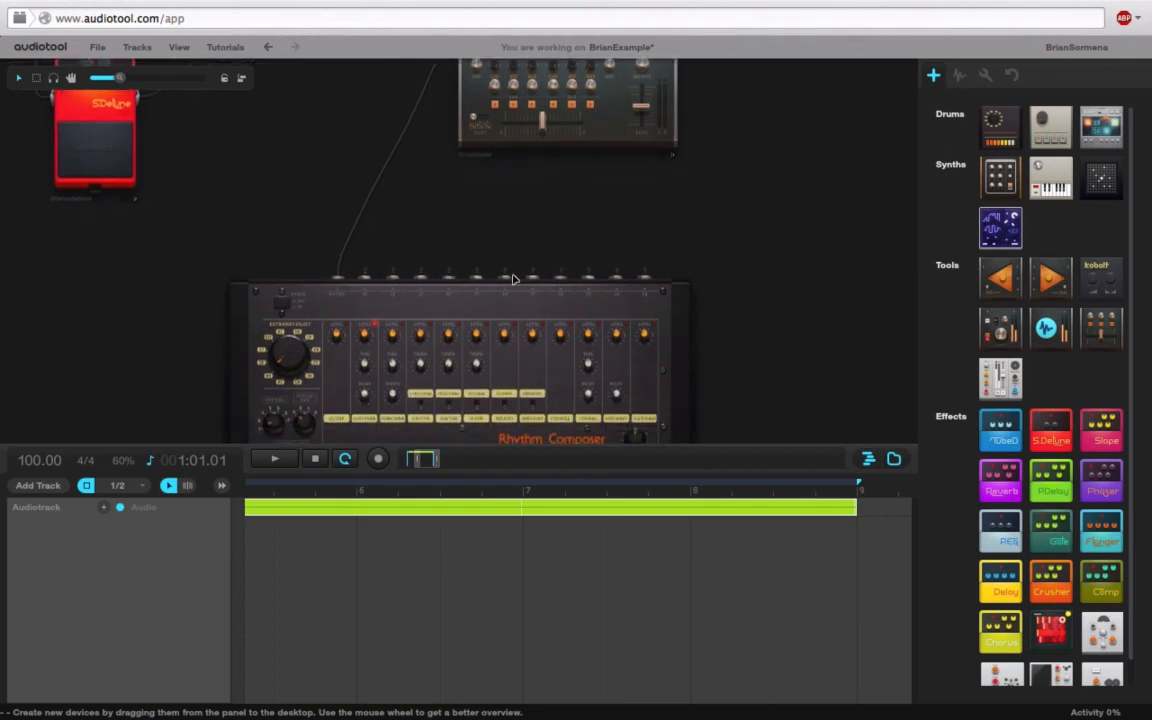
{"action": "left_click_drag", "start_coordinate": [730, 211], "coordinate": [726, 254]}
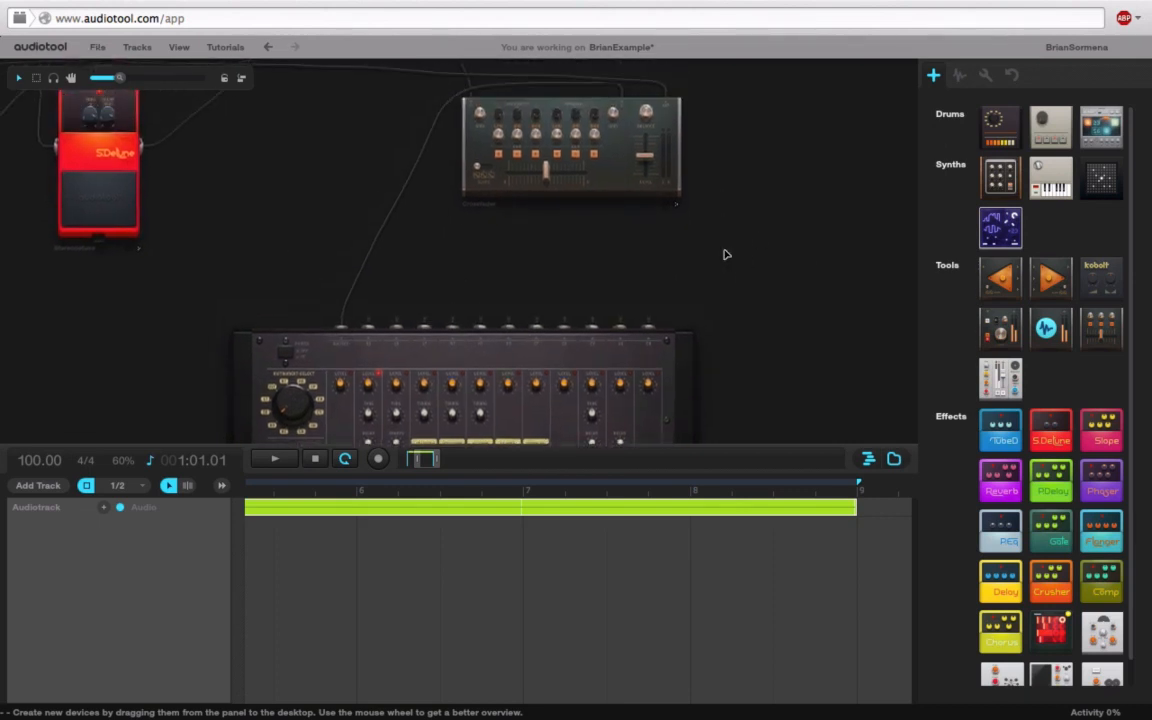
{"action": "key", "text": "space"}
Step: Lower crossfader level to -8.859dB and input gain to -1.961dB, then unplug its input cable
{"action": "left_click_drag", "start_coordinate": [645, 156], "coordinate": [646, 163]}
{"action": "left_click_drag", "start_coordinate": [615, 118], "coordinate": [585, 172]}
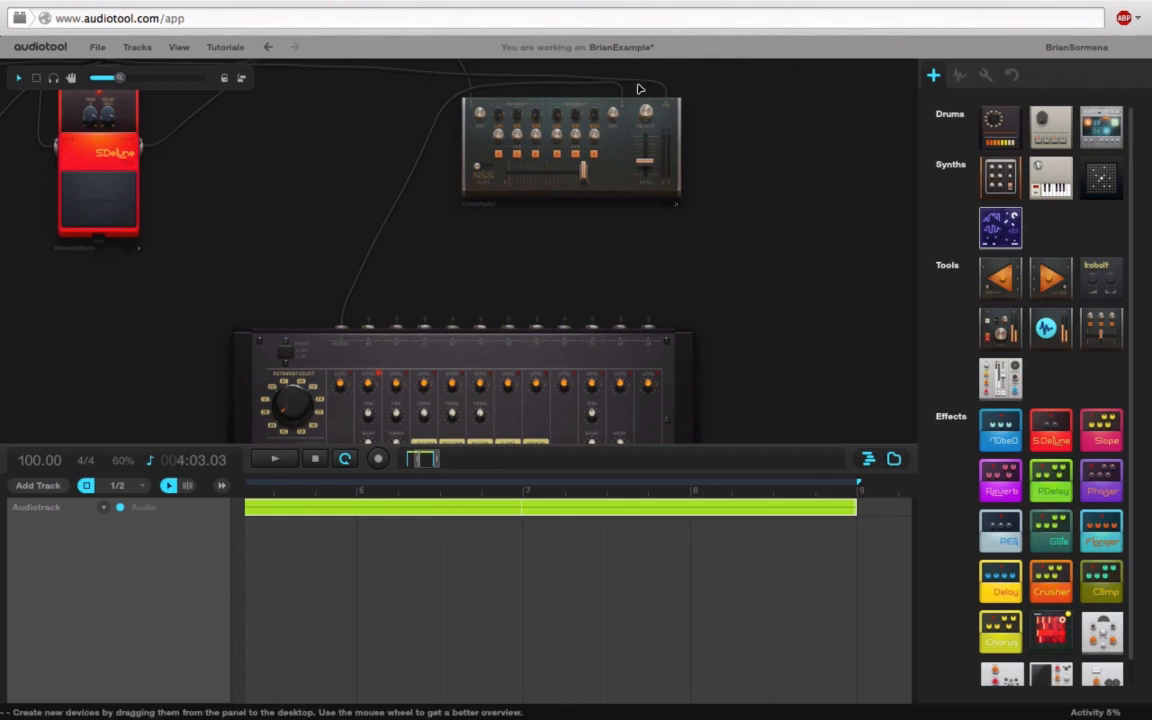
{"action": "left_click_drag", "start_coordinate": [617, 98], "coordinate": [305, 190]}
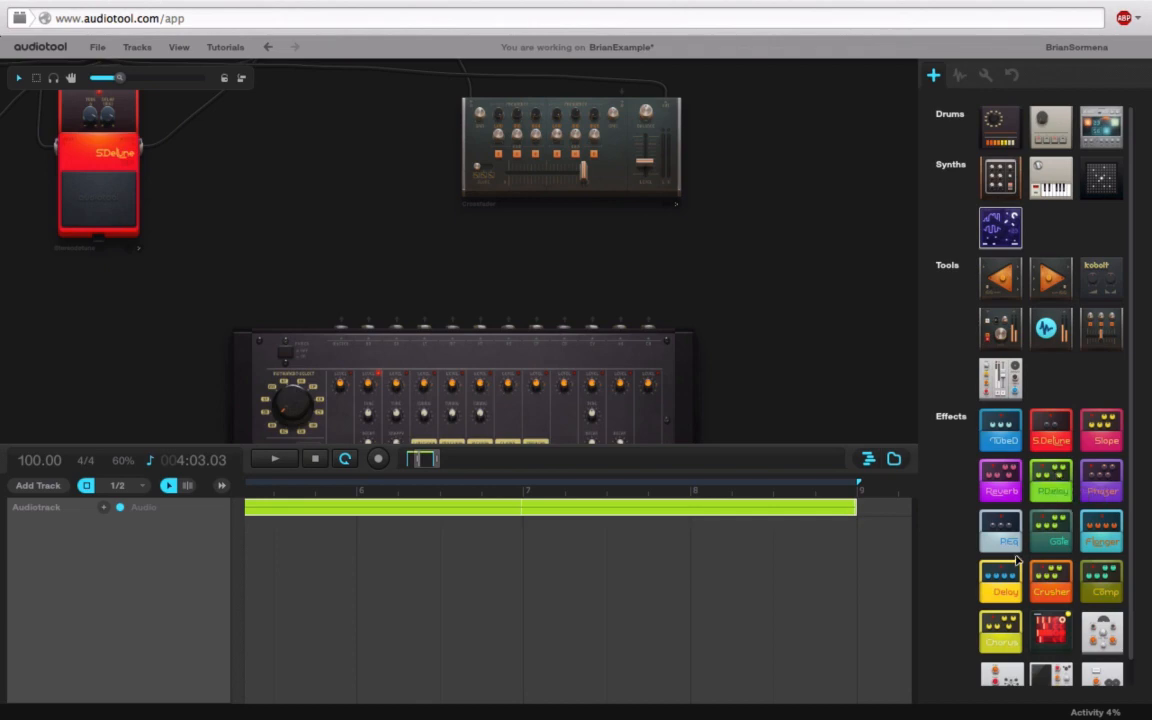
Step: Add a Delay pedal, cabling the drum machine into it and its output to the mixer
{"action": "left_click_drag", "start_coordinate": [1007, 594], "coordinate": [746, 318]}
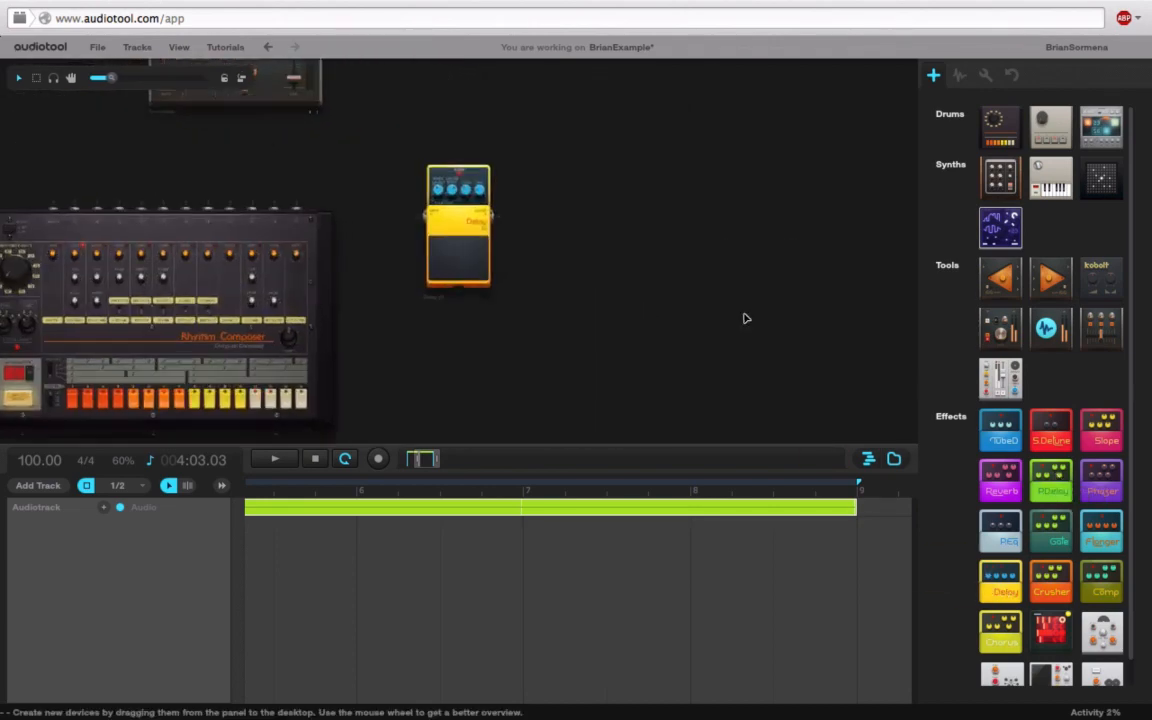
{"action": "left_click_drag", "start_coordinate": [122, 78], "coordinate": [102, 80]}
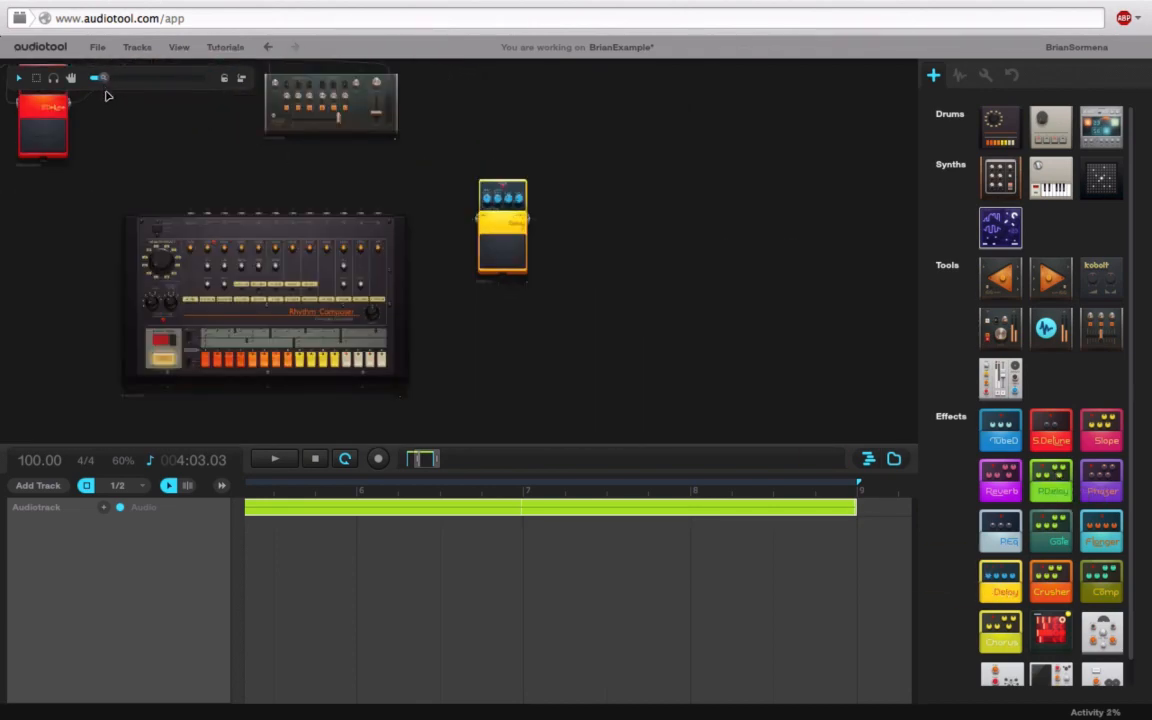
{"action": "left_click_drag", "start_coordinate": [183, 213], "coordinate": [478, 220]}
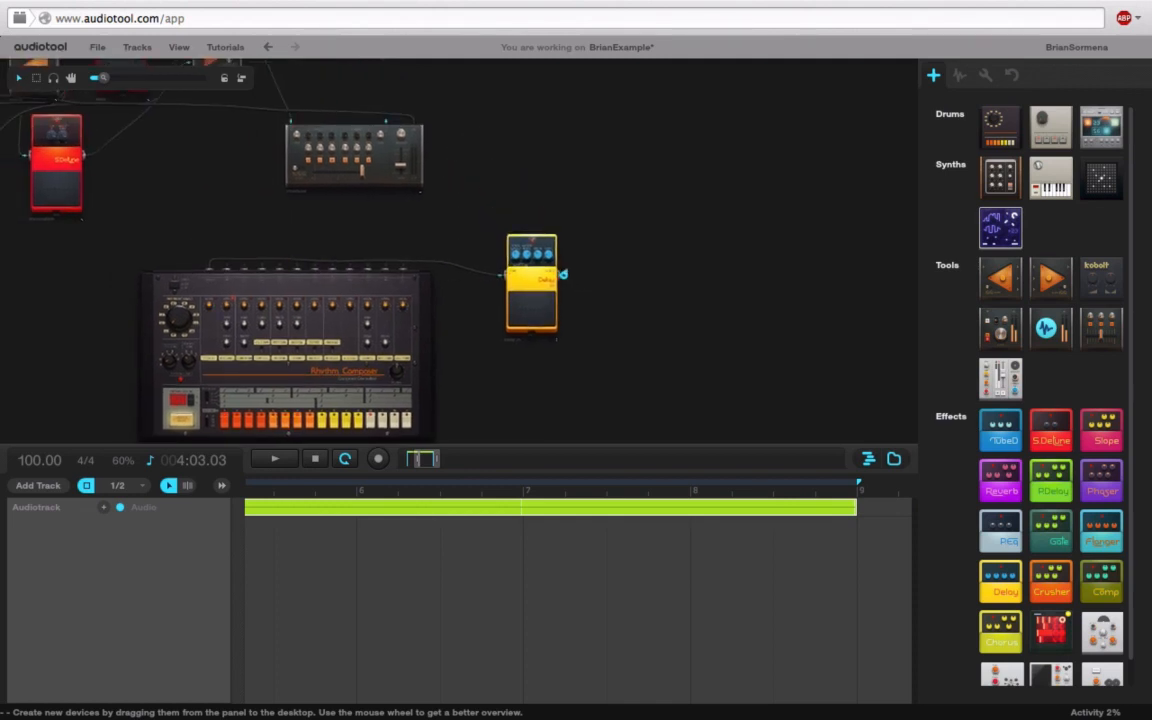
{"action": "left_click_drag", "start_coordinate": [563, 273], "coordinate": [406, 118]}
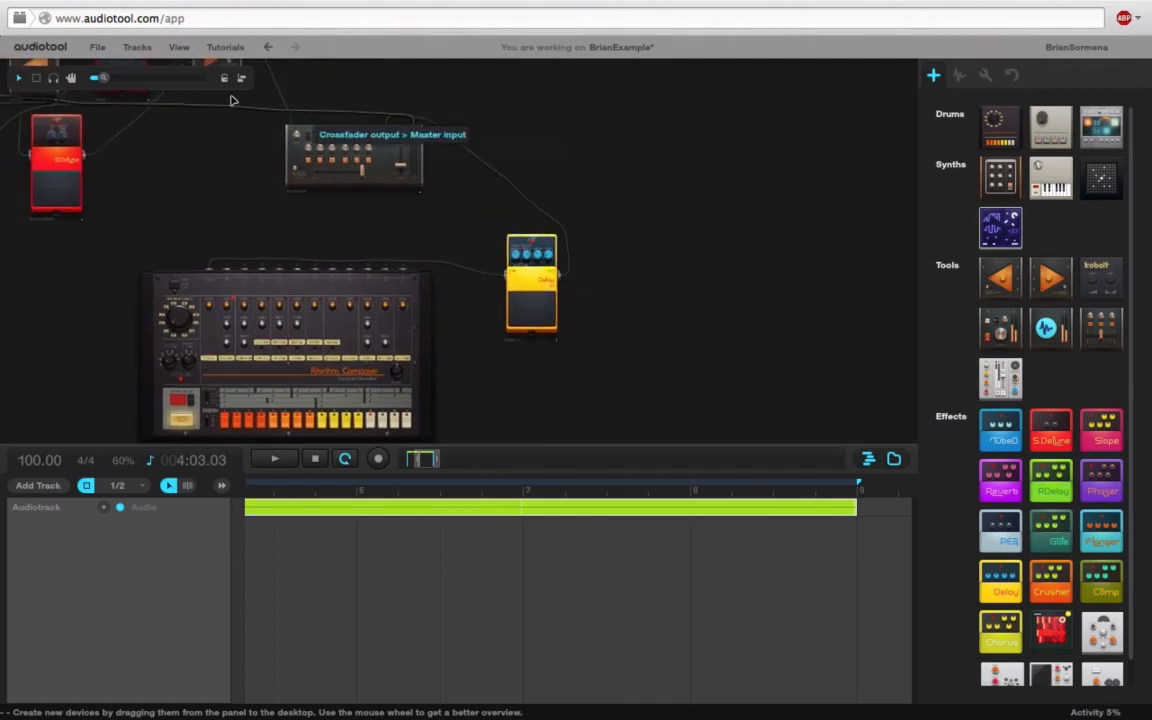
Step: Re-cable the Rhythm Composer output into the Delay input and the Delay output to the mixer
{"action": "left_click_drag", "start_coordinate": [103, 78], "coordinate": [128, 82]}
{"action": "left_click_drag", "start_coordinate": [703, 124], "coordinate": [677, 112]}
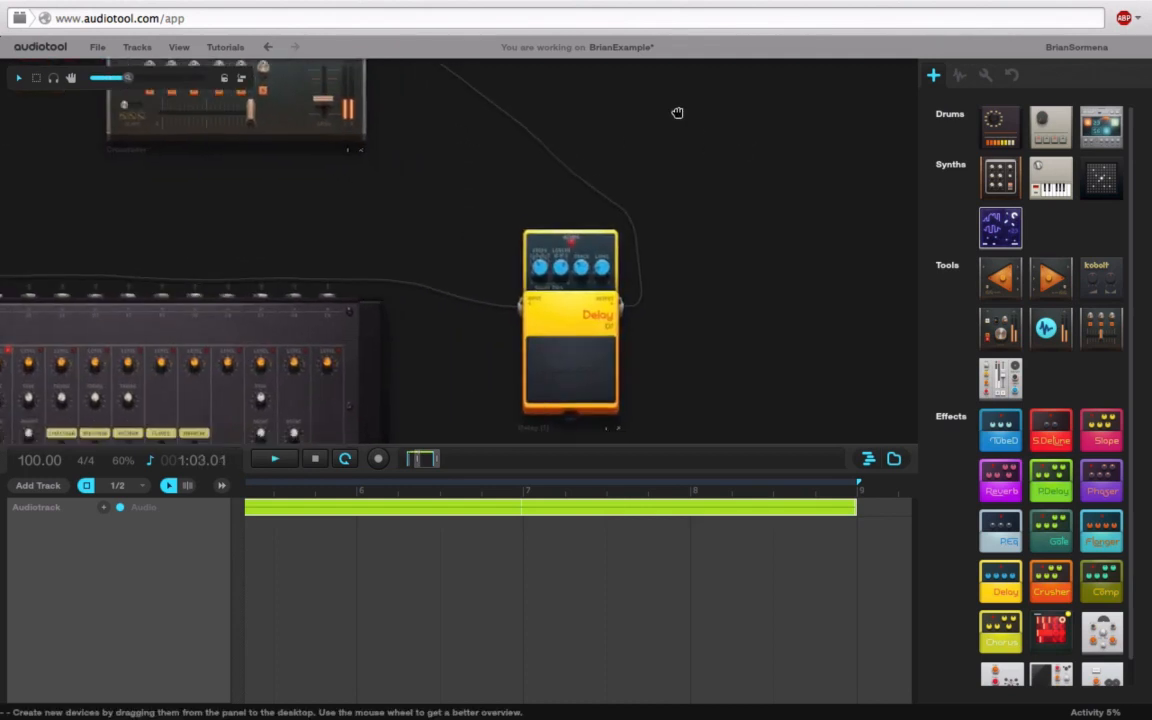
{"action": "left_click_drag", "start_coordinate": [128, 78], "coordinate": [154, 78]}
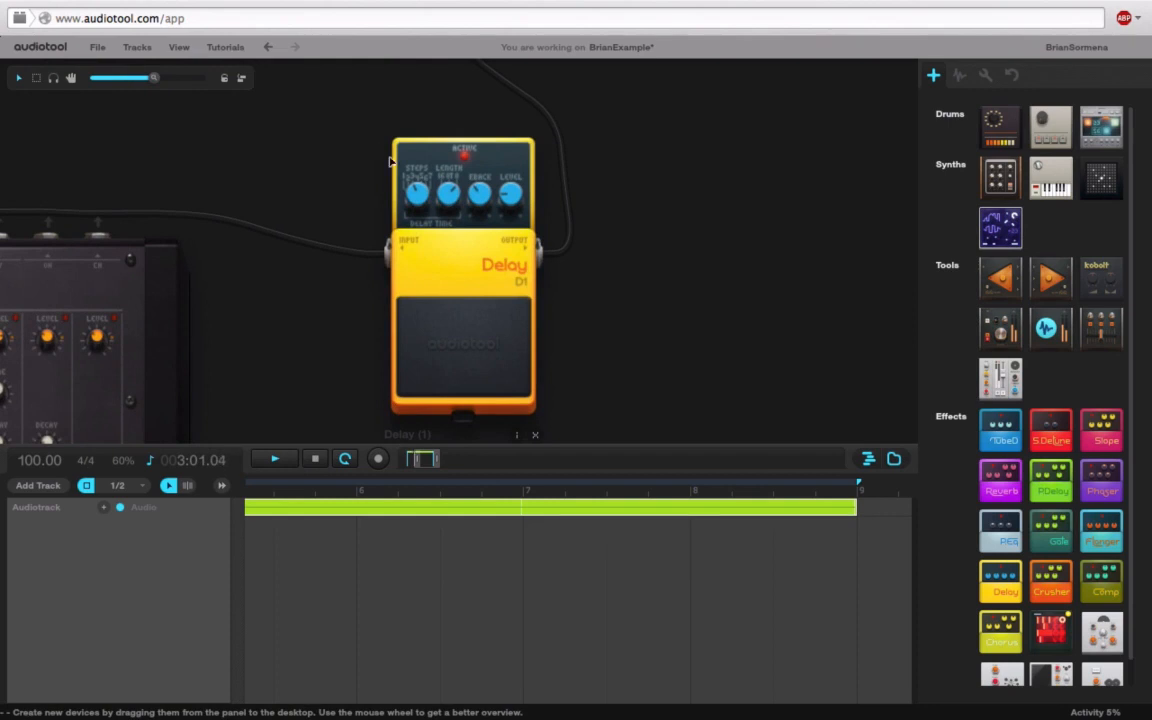
{"action": "mouse_move", "coordinate": [476, 210]}
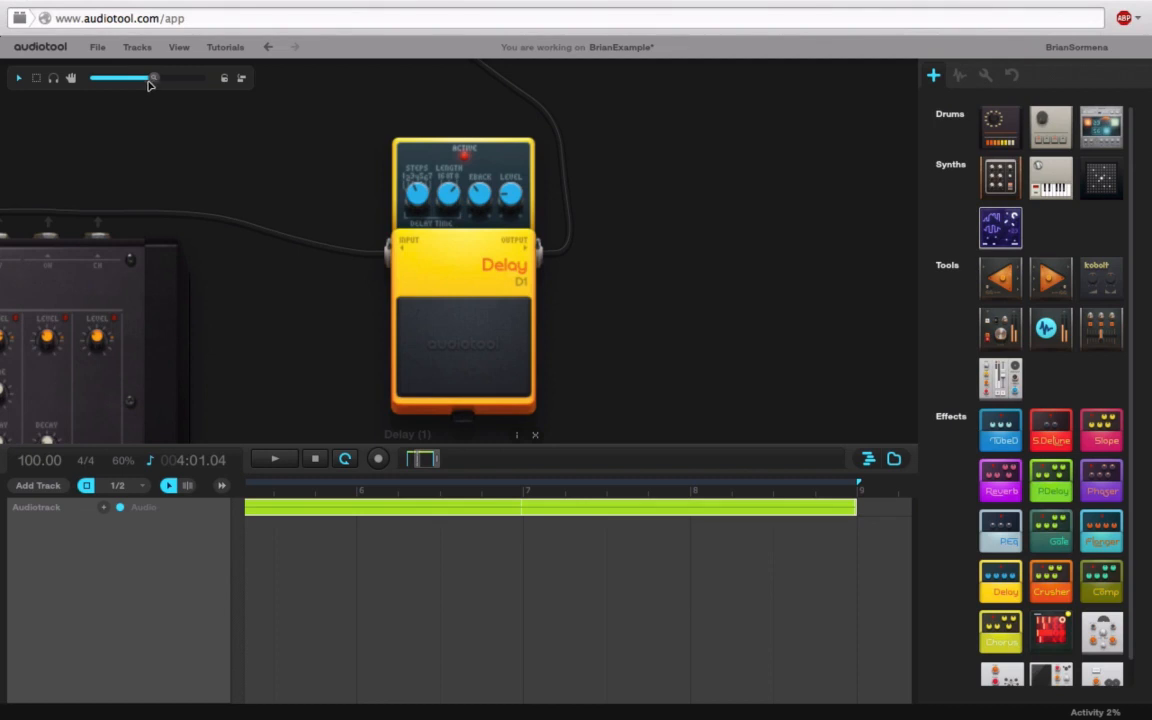
{"action": "left_click_drag", "start_coordinate": [148, 84], "coordinate": [112, 80]}
{"action": "left_click_drag", "start_coordinate": [229, 188], "coordinate": [441, 190]}
{"action": "left_click_drag", "start_coordinate": [511, 196], "coordinate": [528, 242]}
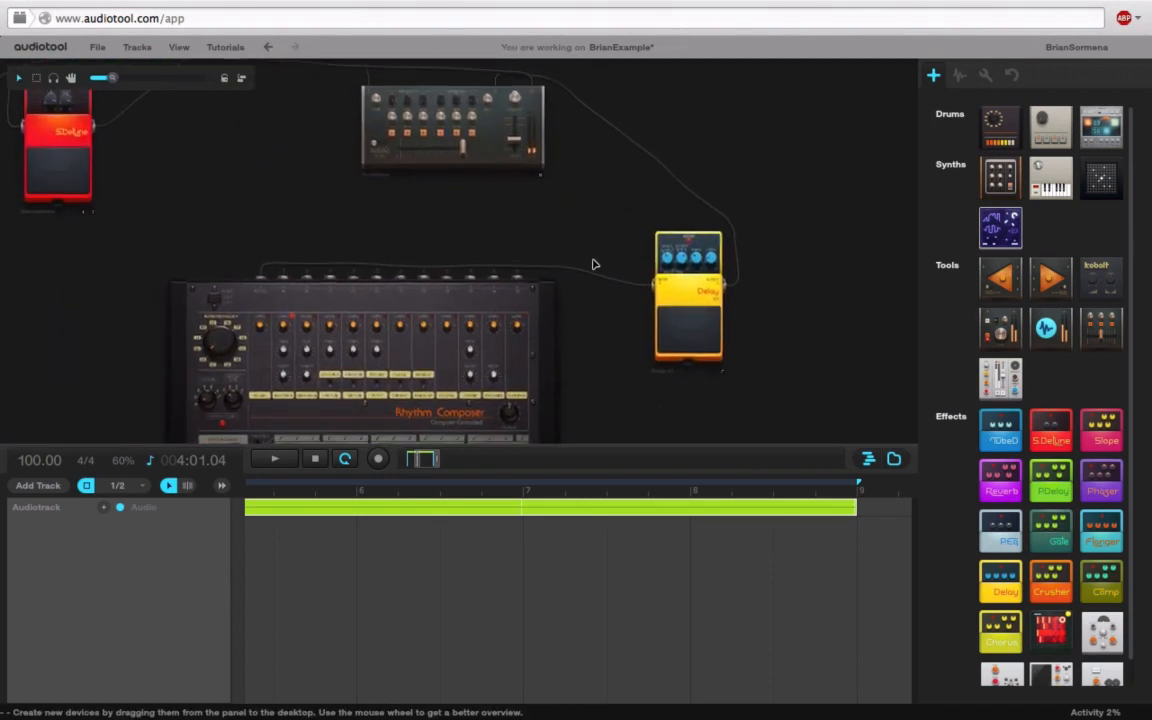
{"action": "left_click_drag", "start_coordinate": [645, 285], "coordinate": [640, 264]}
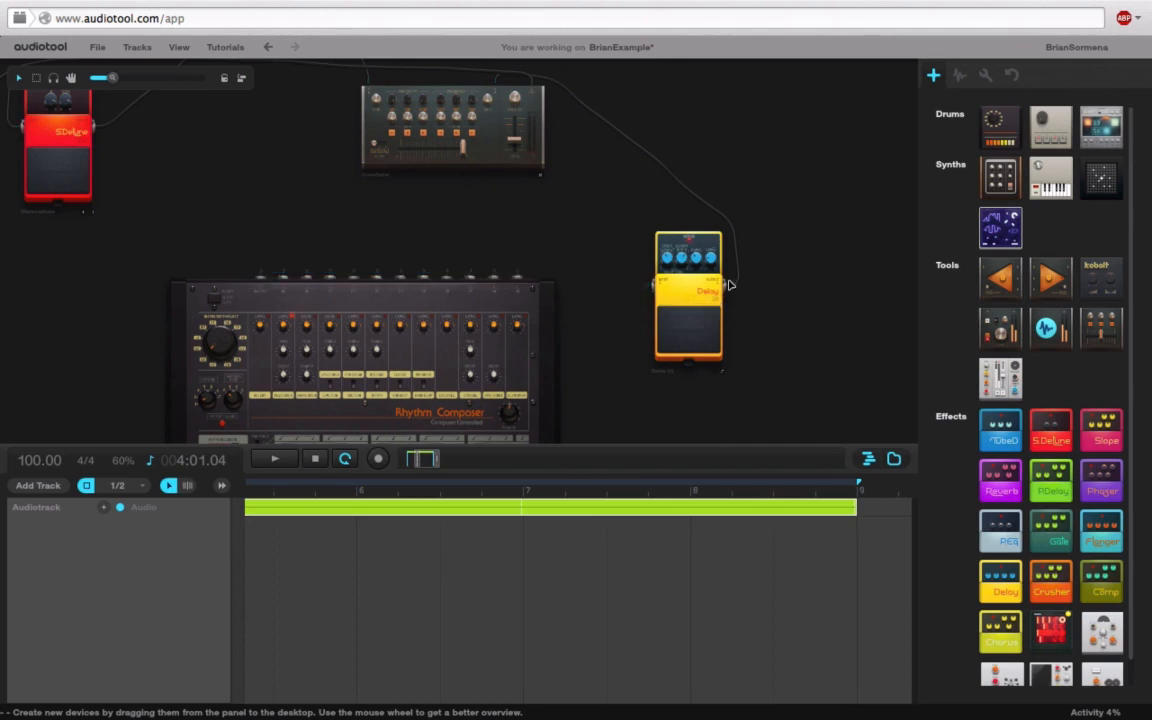
{"action": "left_click_drag", "start_coordinate": [729, 285], "coordinate": [760, 290]}
{"action": "left_click_drag", "start_coordinate": [262, 278], "coordinate": [645, 285]}
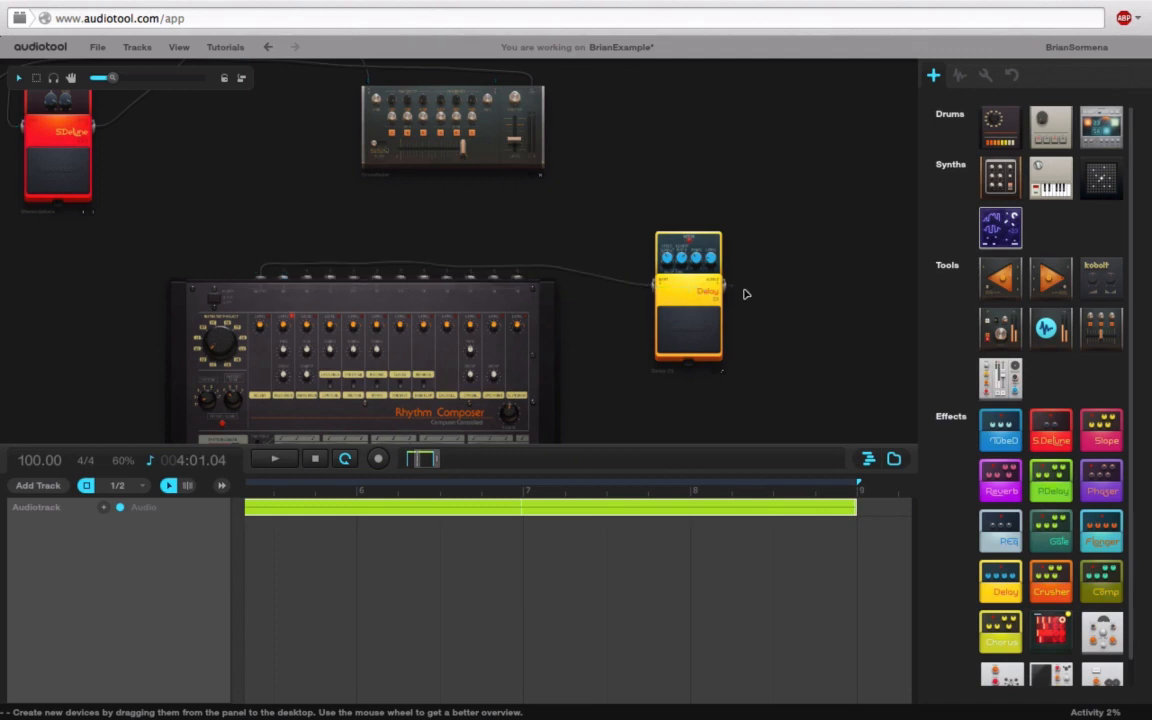
{"action": "left_click_drag", "start_coordinate": [731, 286], "coordinate": [494, 80]}
Step: Place a TubeD pedal beside the Delay and cable the mixer output into its input
{"action": "left_click_drag", "start_coordinate": [996, 434], "coordinate": [806, 319]}
{"action": "left_click_drag", "start_coordinate": [637, 368], "coordinate": [239, 267]}
{"action": "left_click_drag", "start_coordinate": [291, 345], "coordinate": [500, 362]}
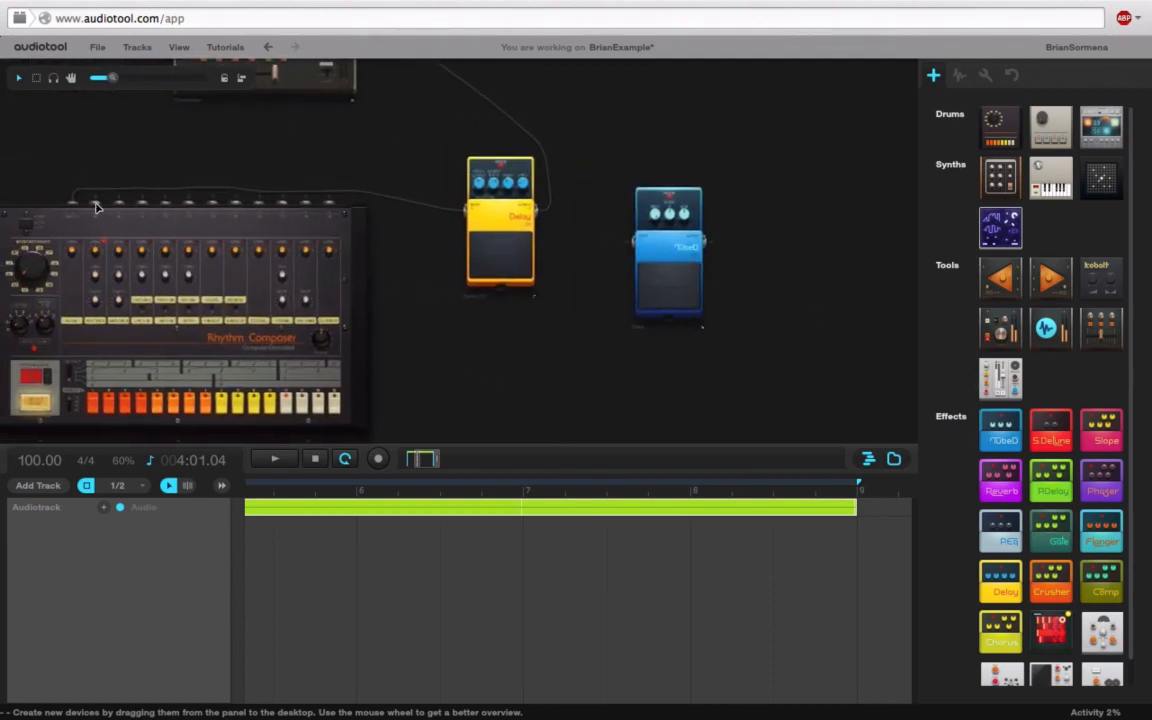
{"action": "left_click_drag", "start_coordinate": [95, 197], "coordinate": [634, 240]}
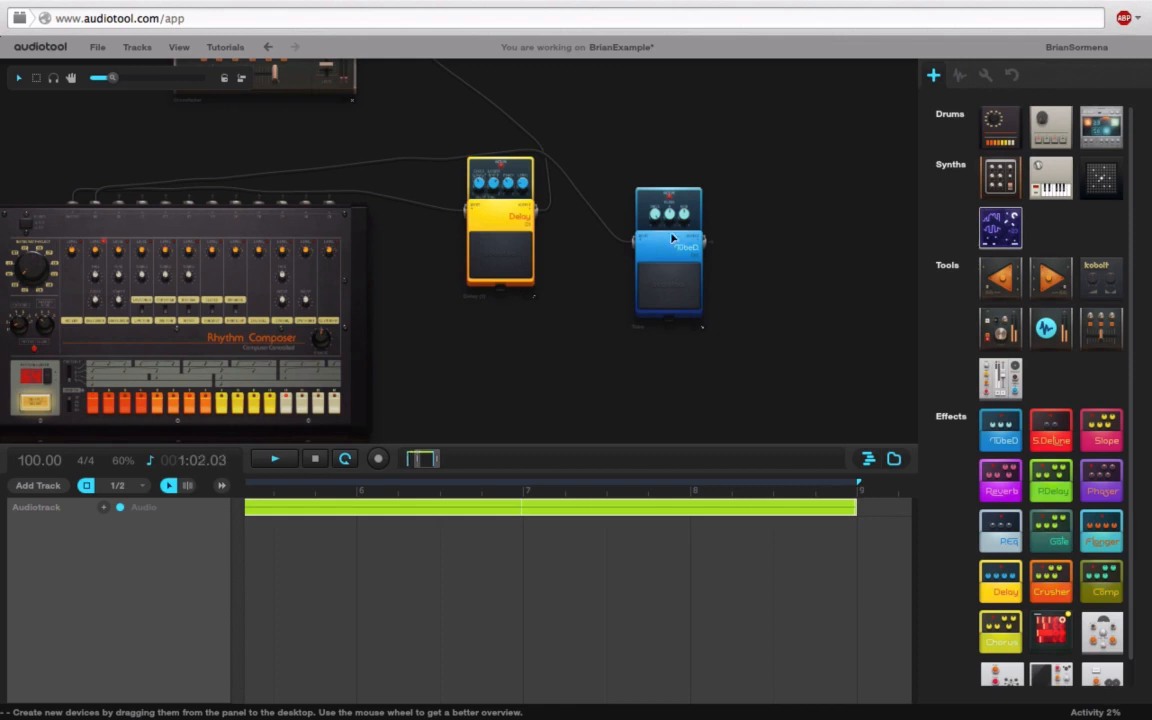
{"action": "left_click_drag", "start_coordinate": [707, 242], "coordinate": [768, 248]}
Step: Hide the device panel and drag the timeline divider down to enlarge the desktop
{"action": "left_click_drag", "start_coordinate": [615, 117], "coordinate": [704, 185]}
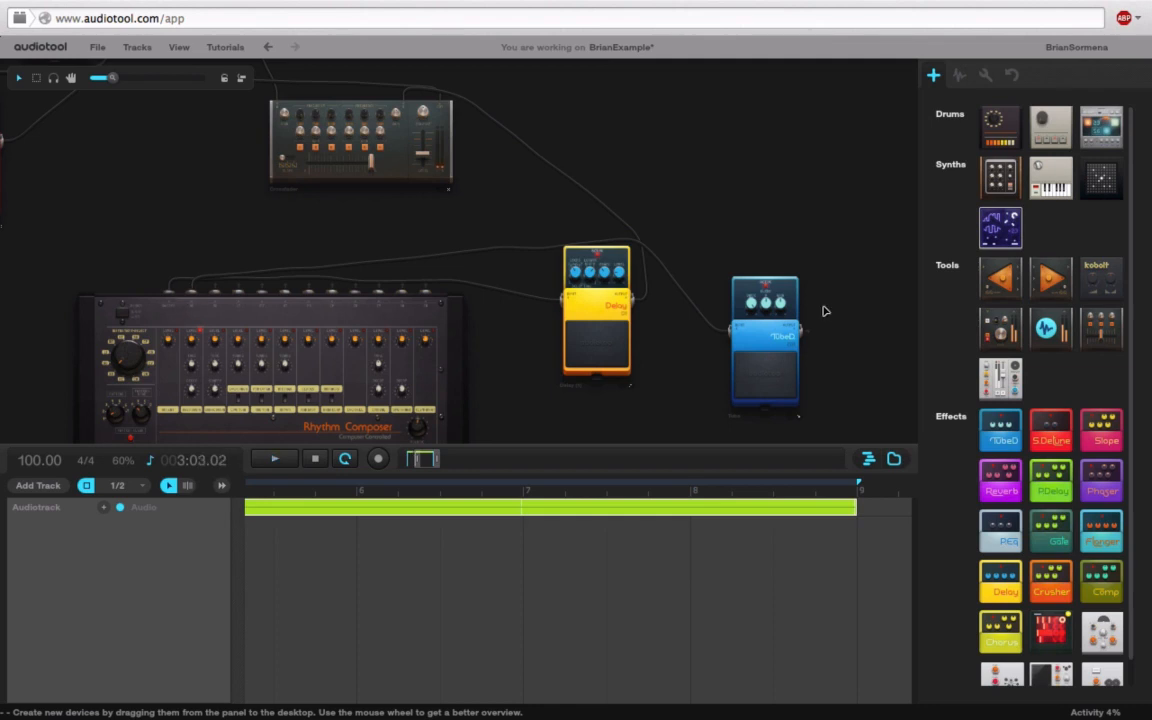
{"action": "scroll", "coordinate": [466, 250], "scroll_direction": "up", "scroll_amount": 3}
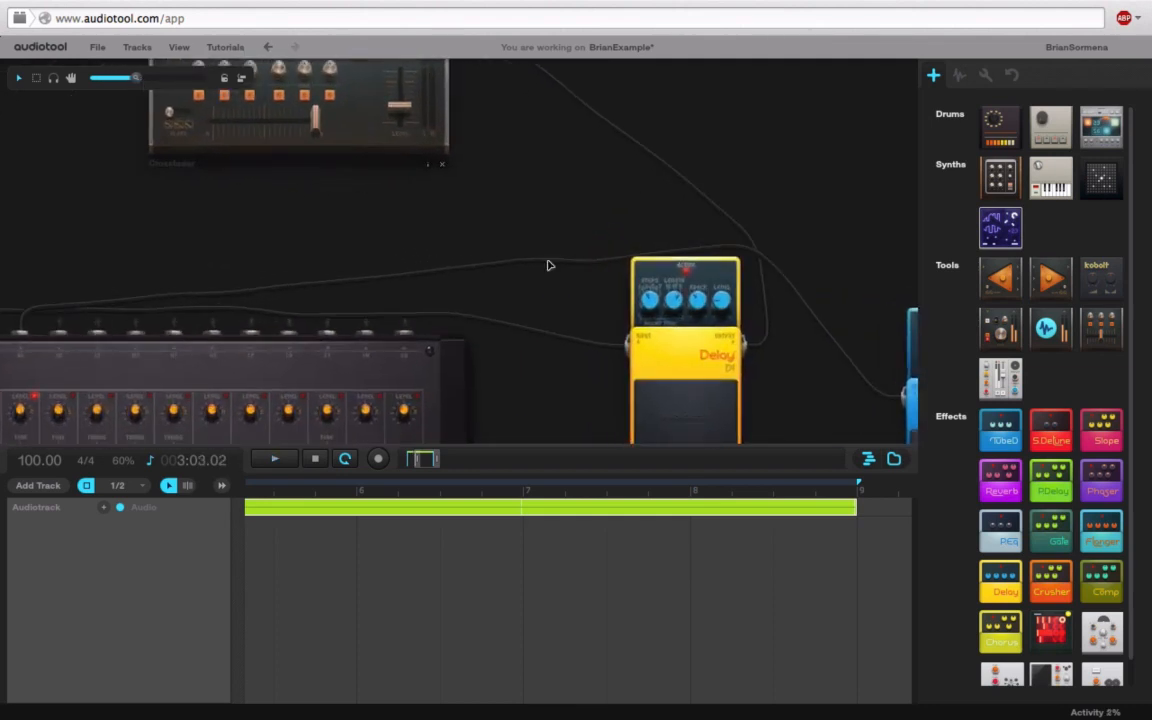
{"action": "left_click_drag", "start_coordinate": [438, 183], "coordinate": [375, 180]}
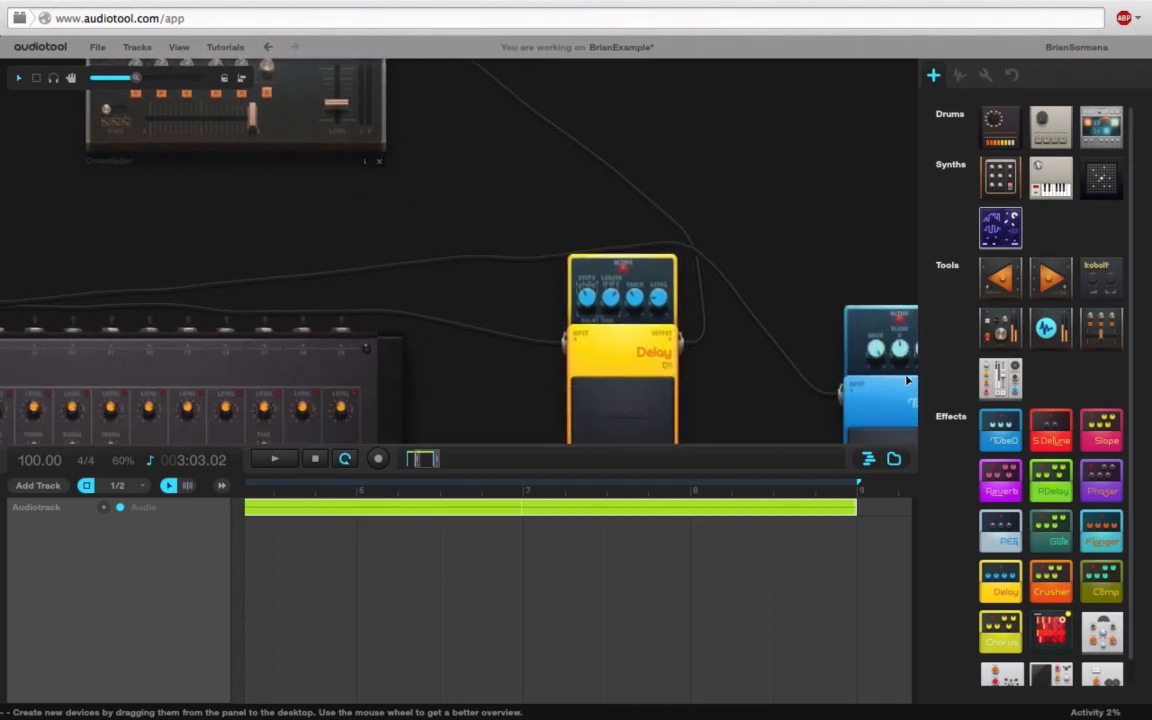
{"action": "left_click", "coordinate": [894, 458]}
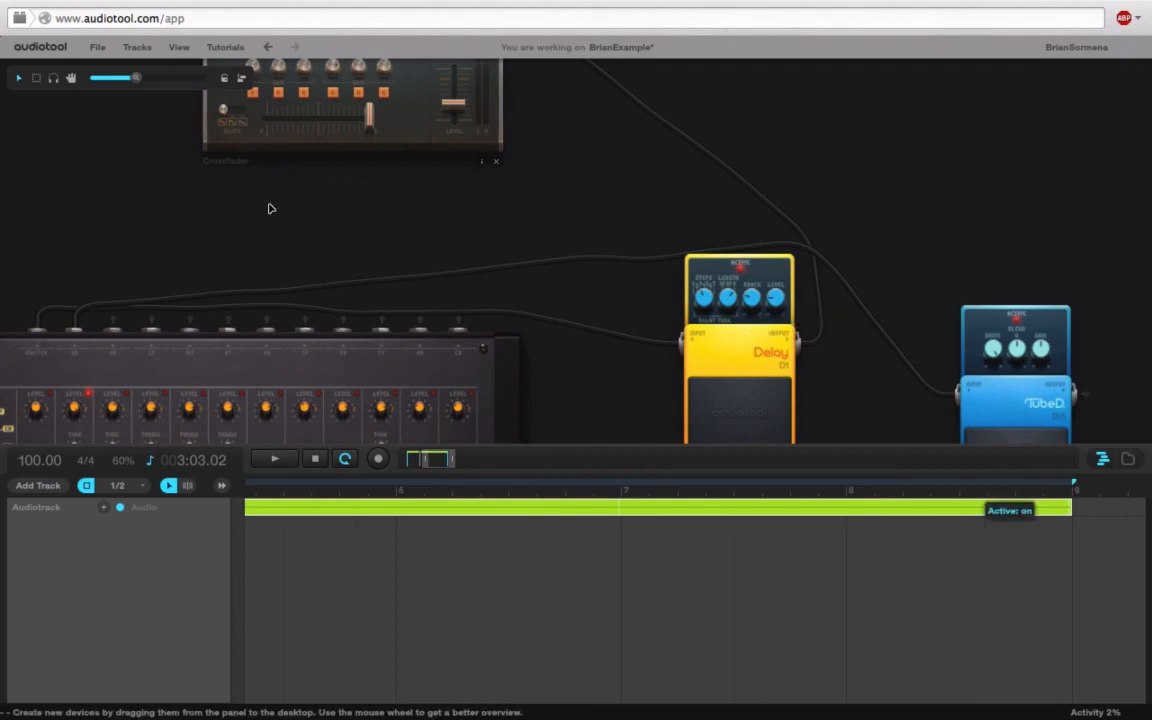
{"action": "left_click_drag", "start_coordinate": [130, 77], "coordinate": [105, 80]}
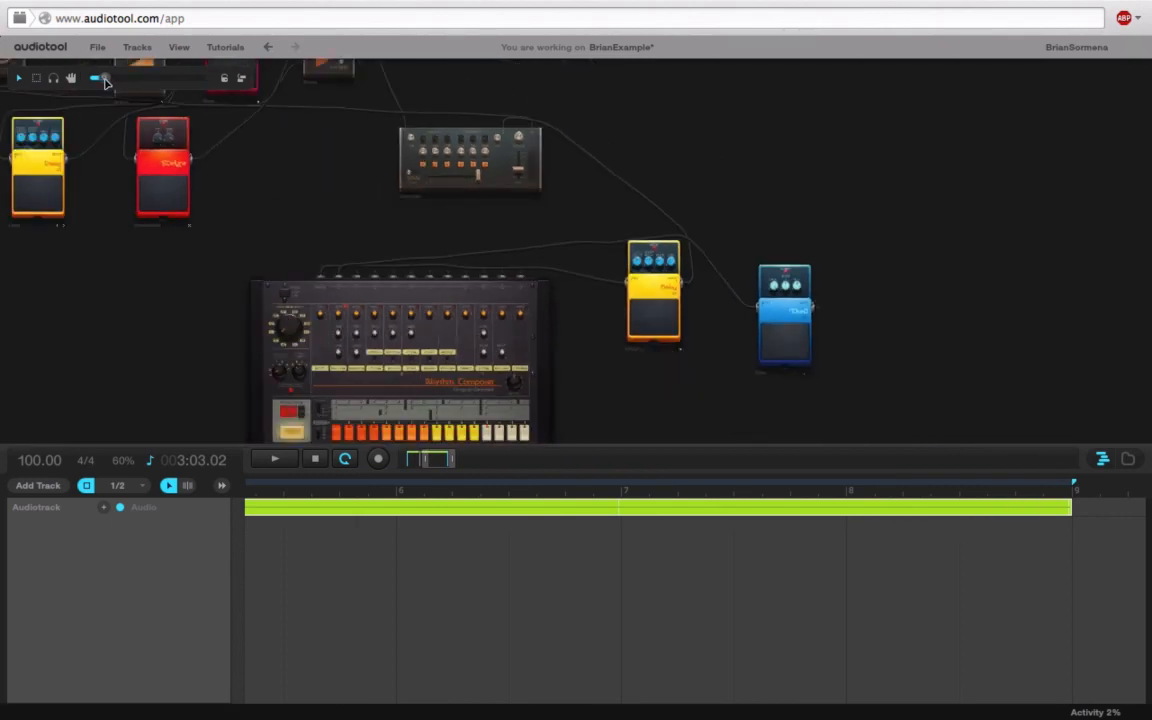
{"action": "left_click_drag", "start_coordinate": [715, 455], "coordinate": [715, 633]}
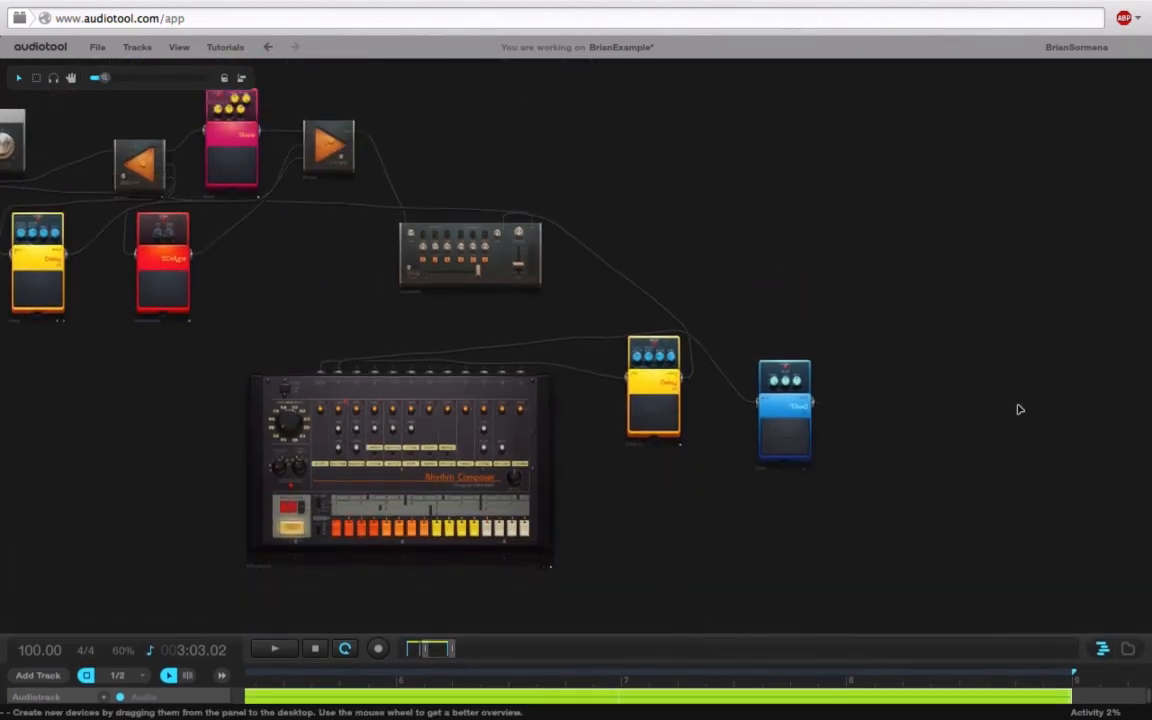
{"action": "left_click", "coordinate": [1127, 648]}
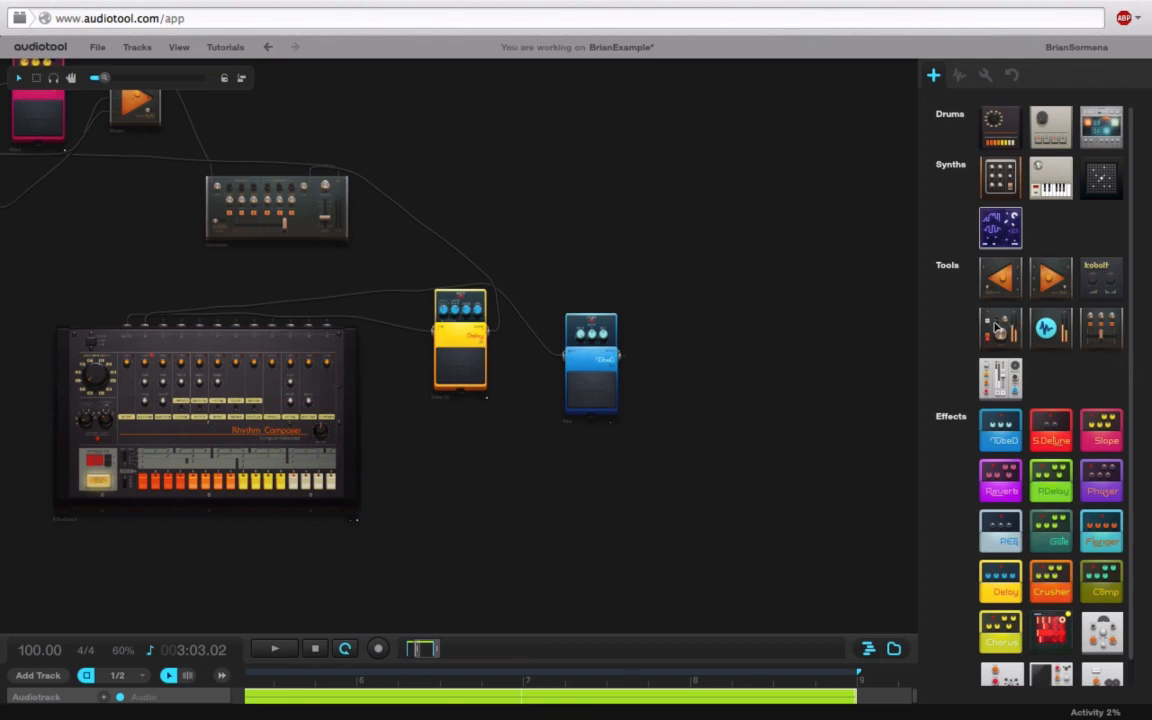
Step: Add a Minimixer below the pedals, cabling the TubeD output and another device into it
{"action": "left_click_drag", "start_coordinate": [996, 327], "coordinate": [577, 504]}
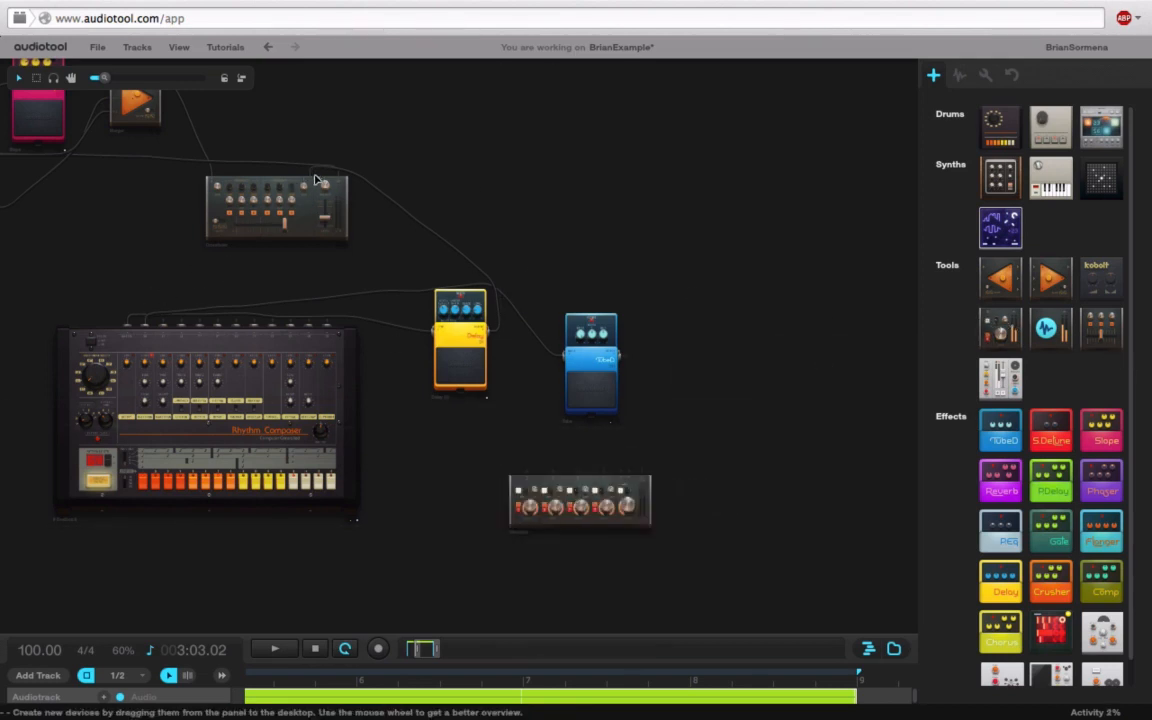
{"action": "left_click_drag", "start_coordinate": [316, 181], "coordinate": [506, 213]}
{"action": "left_click_drag", "start_coordinate": [492, 332], "coordinate": [527, 477]}
{"action": "left_click_drag", "start_coordinate": [624, 358], "coordinate": [566, 476]}
{"action": "left_click_drag", "start_coordinate": [644, 472], "coordinate": [641, 472]}
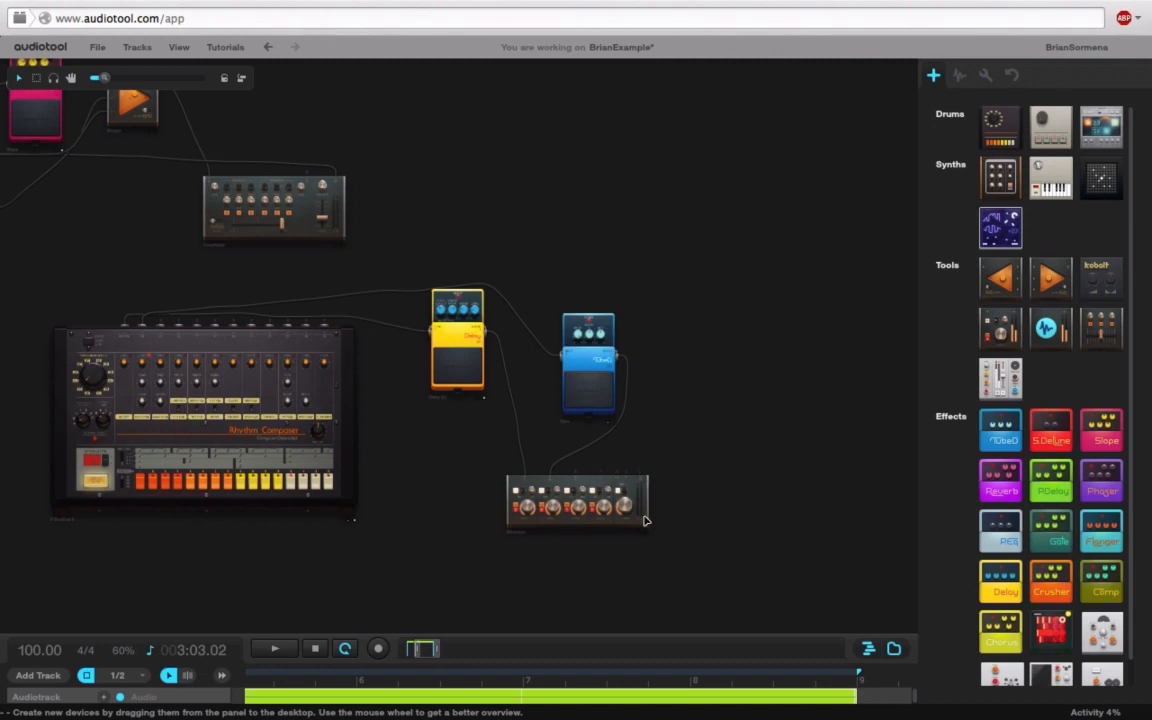
{"action": "left_click_drag", "start_coordinate": [639, 468], "coordinate": [303, 175]}
{"action": "scroll", "coordinate": [484, 239], "scroll_direction": "up", "scroll_amount": 3}
{"action": "left_click_drag", "start_coordinate": [752, 269], "coordinate": [597, 147]}
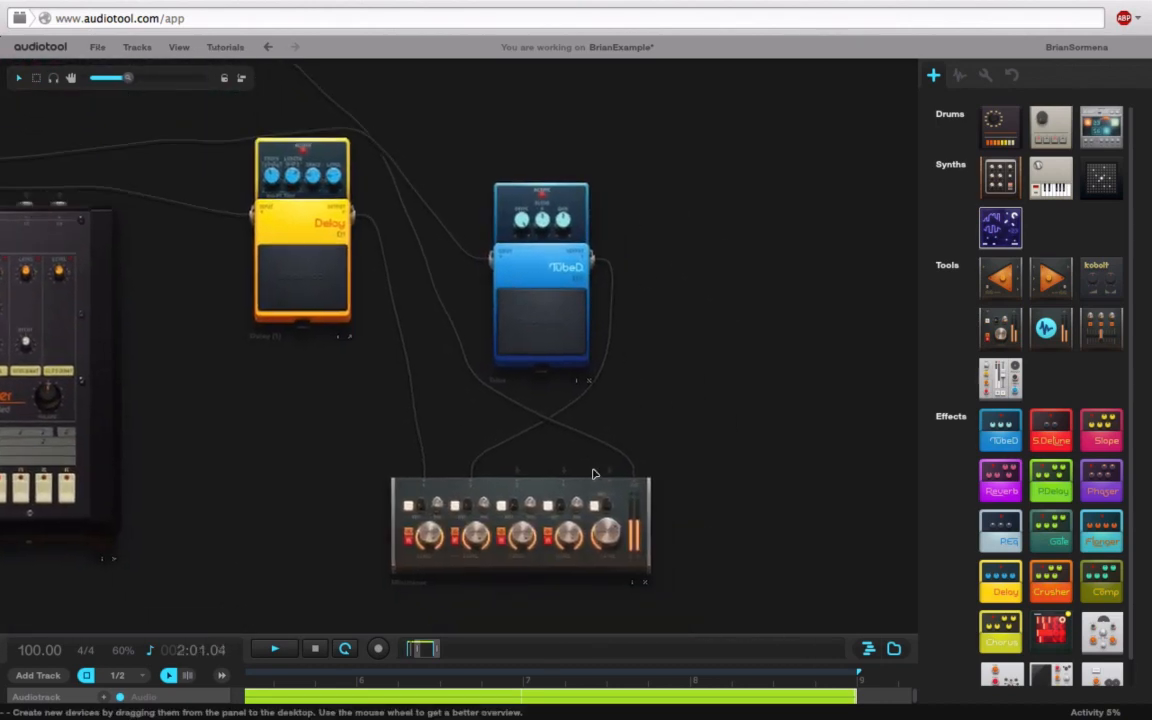
Step: Lower Minimixer channel 2 to about -7 dB and TubeD drive to about 80%
{"action": "left_click_drag", "start_coordinate": [477, 547], "coordinate": [467, 655]}
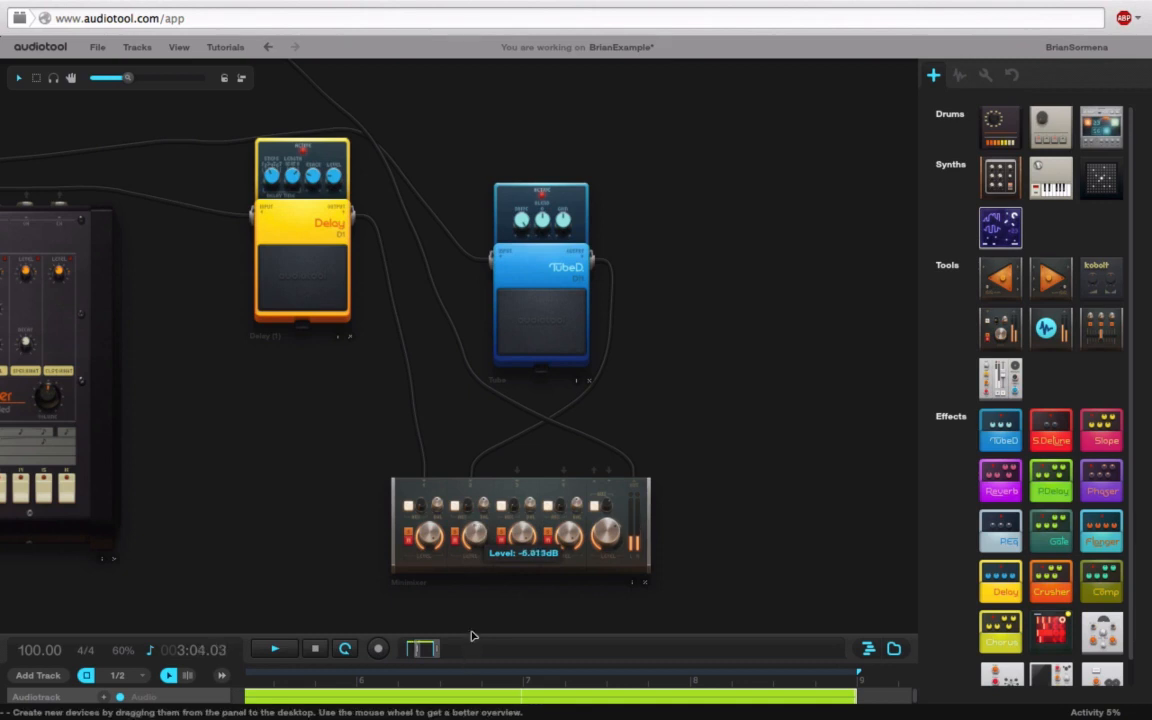
{"action": "left_click_drag", "start_coordinate": [476, 538], "coordinate": [475, 550]}
{"action": "mouse_move", "coordinate": [527, 244]}
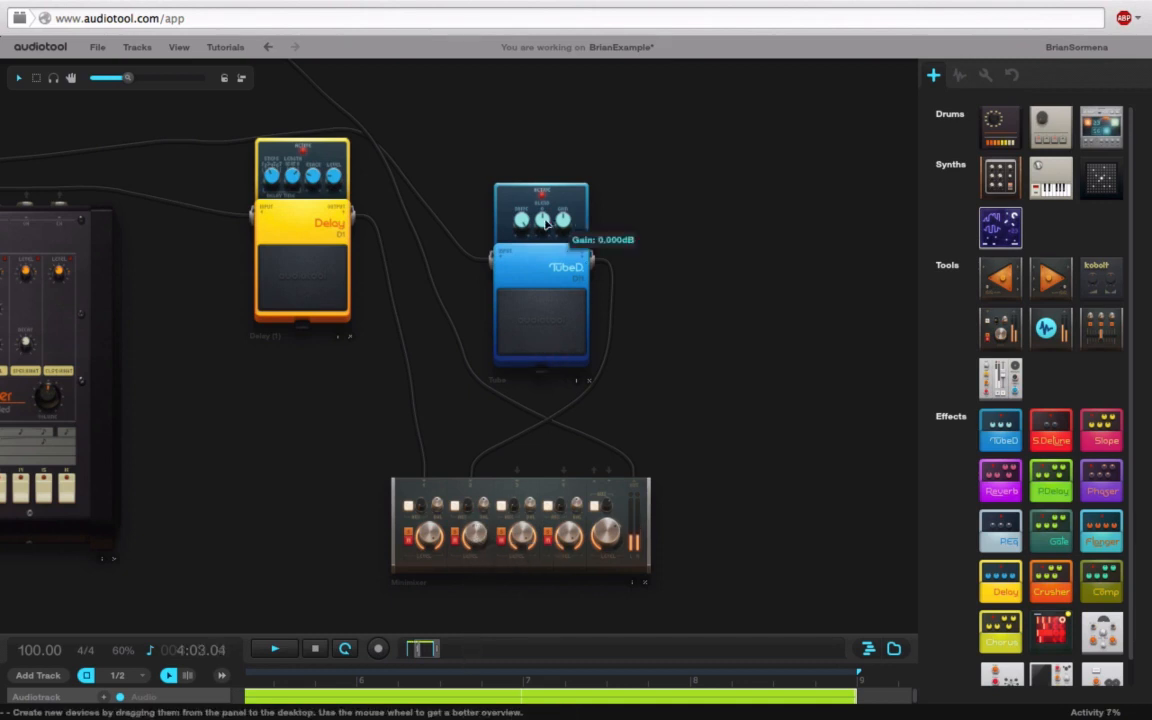
{"action": "left_click_drag", "start_coordinate": [527, 260], "coordinate": [525, 282]}
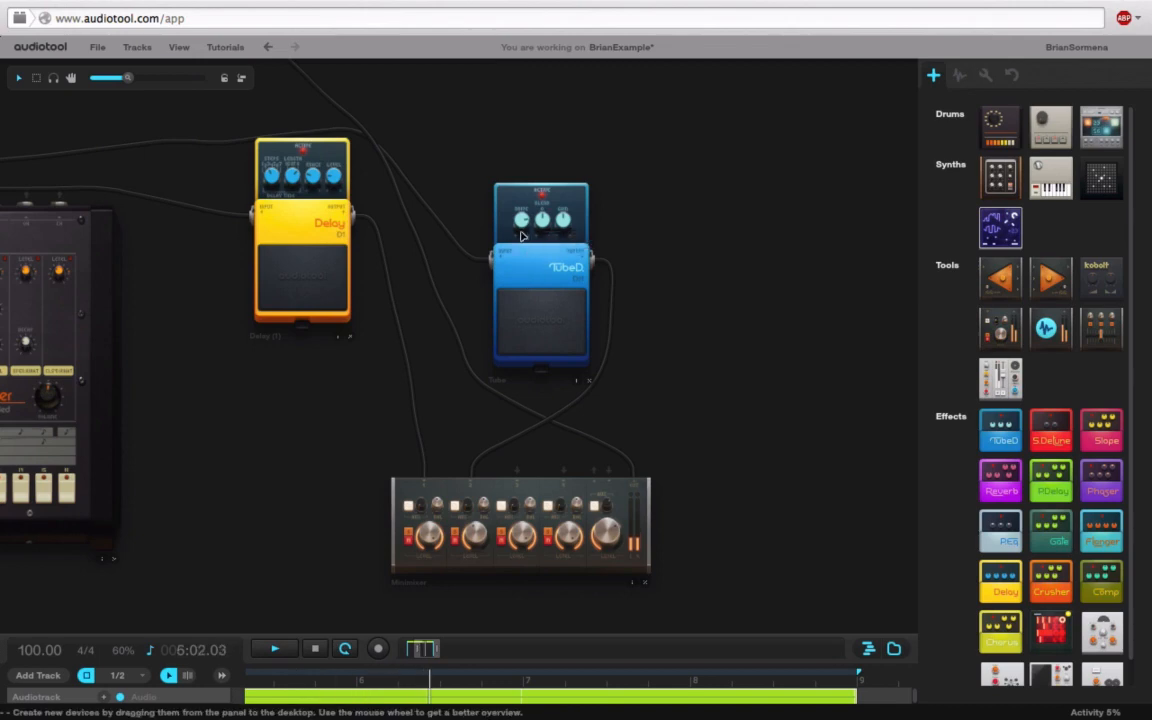
{"action": "left_click_drag", "start_coordinate": [525, 228], "coordinate": [525, 222]}
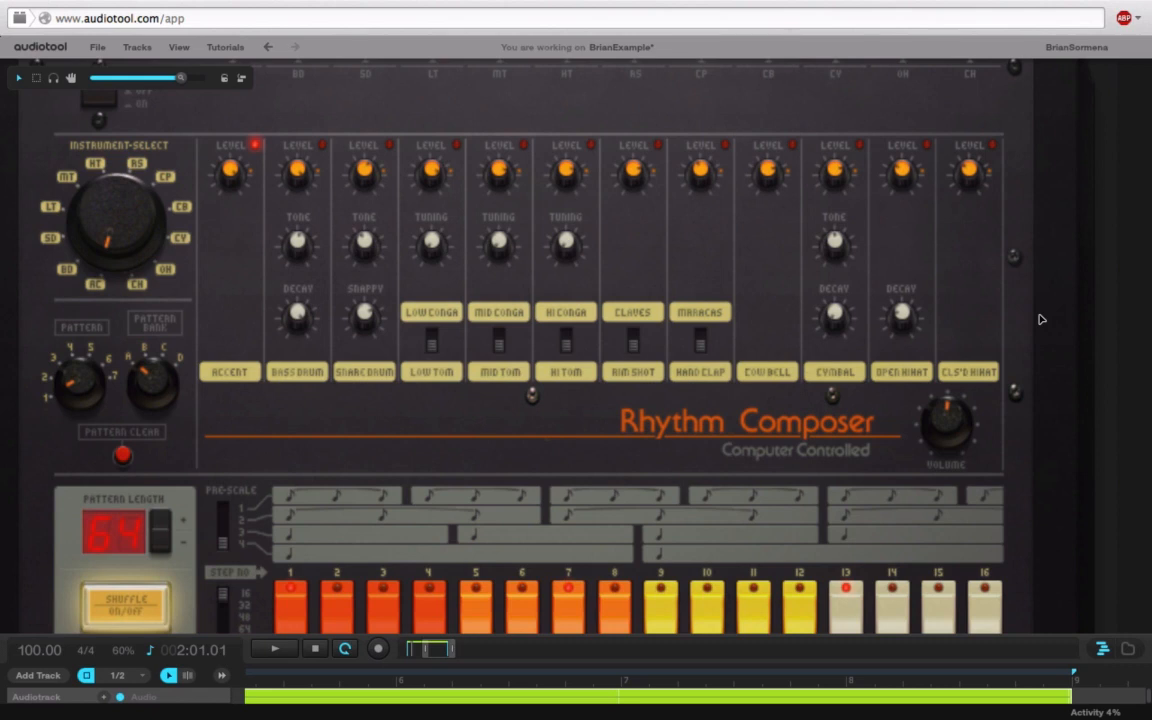
Step: Play the drums and cut the Rhythm Composer's bass drum decay to about 5%
{"action": "mouse_move", "coordinate": [1098, 322]}
{"action": "left_mouse_down"}
{"action": "mouse_move", "coordinate": [1082, 322]}
{"action": "mouse_move", "coordinate": [1099, 322]}
{"action": "left_mouse_up"}
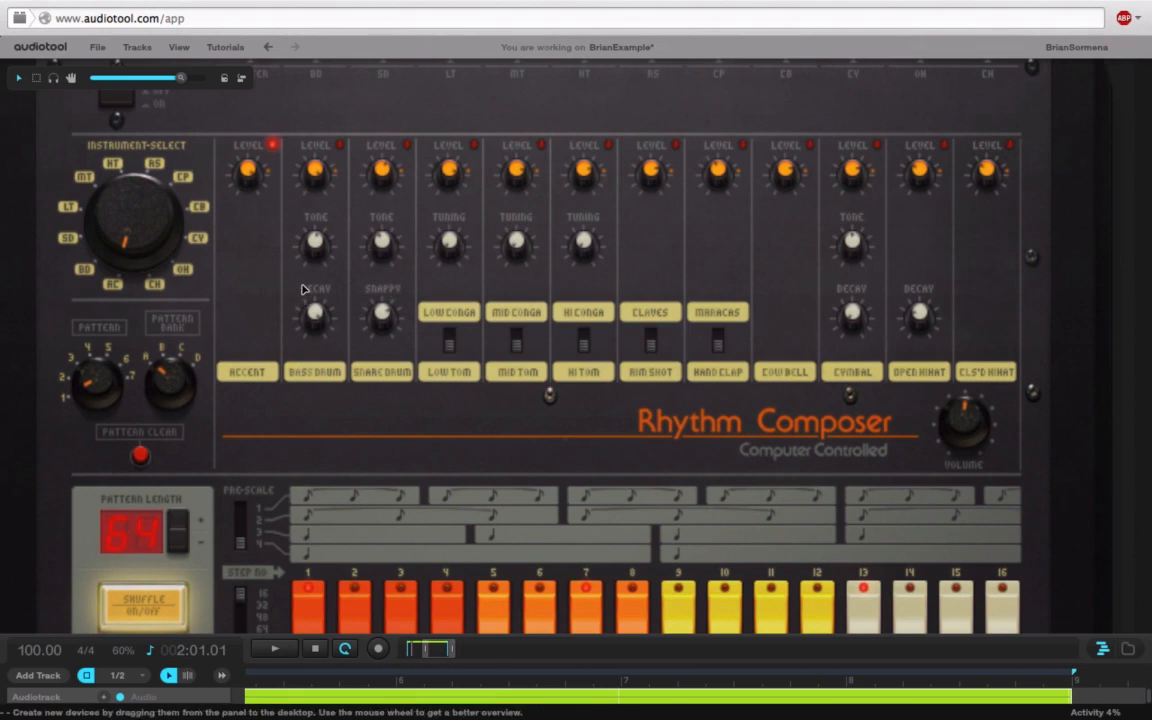
{"action": "mouse_move", "coordinate": [321, 318]}
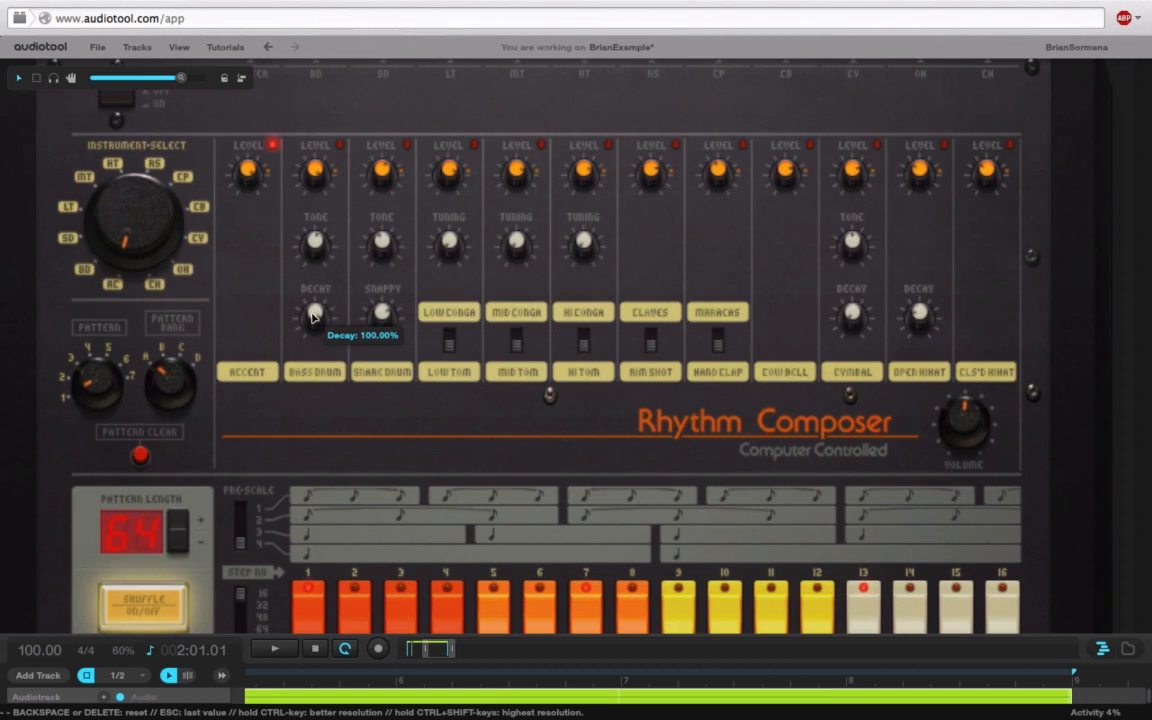
{"action": "key", "text": "space"}
{"action": "left_click_drag", "start_coordinate": [312, 317], "coordinate": [316, 714]}
{"action": "mouse_move", "coordinate": [319, 320]}
{"action": "left_mouse_down"}
{"action": "mouse_move", "coordinate": [328, 295]}
{"action": "mouse_move", "coordinate": [303, 245]}
{"action": "mouse_move", "coordinate": [329, 158]}
{"action": "mouse_move", "coordinate": [368, 150]}
{"action": "mouse_move", "coordinate": [388, 106]}
{"action": "mouse_move", "coordinate": [315, 320]}
{"action": "mouse_move", "coordinate": [315, 309]}
{"action": "left_mouse_up"}
{"action": "key", "text": "space"}
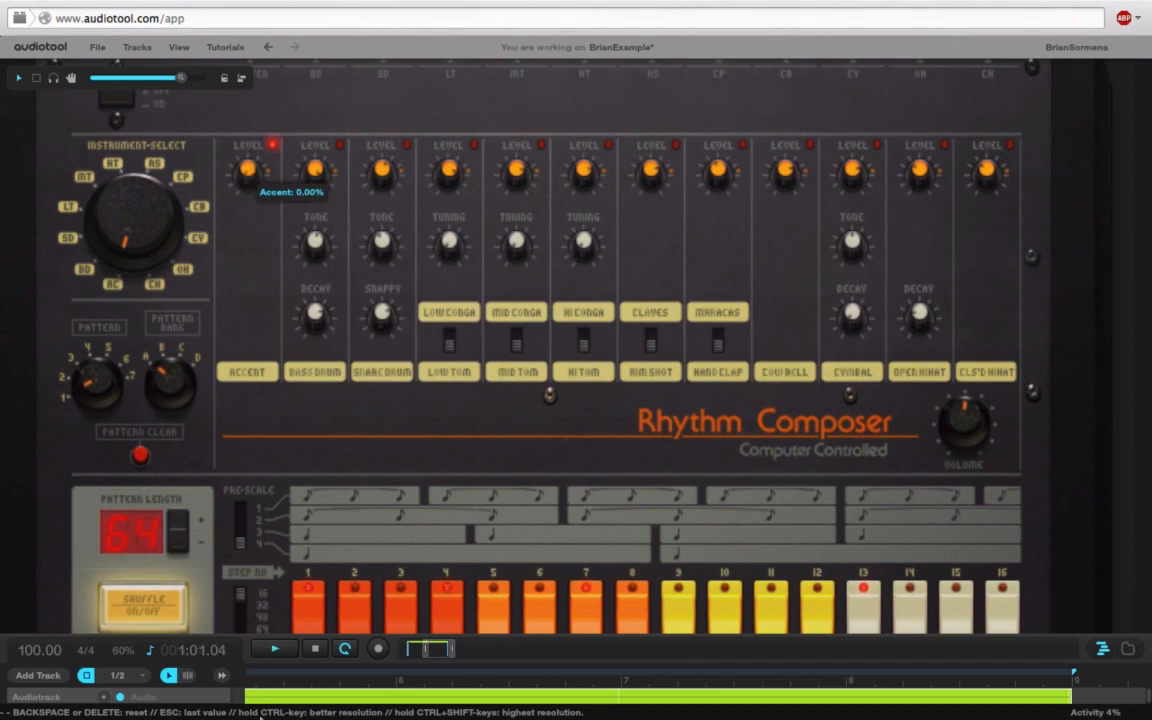
Step: Restart playback and raise the Accent level to about 75%
{"action": "key", "text": "space"}
{"action": "left_click_drag", "start_coordinate": [253, 190], "coordinate": [255, 11]}
{"action": "left_click_drag", "start_coordinate": [249, 155], "coordinate": [250, 129]}
Step: Toggle snare drum steps 12 to 16 on the Rhythm Composer
{"action": "scroll", "coordinate": [379, 143], "scroll_direction": "down", "scroll_amount": 2}
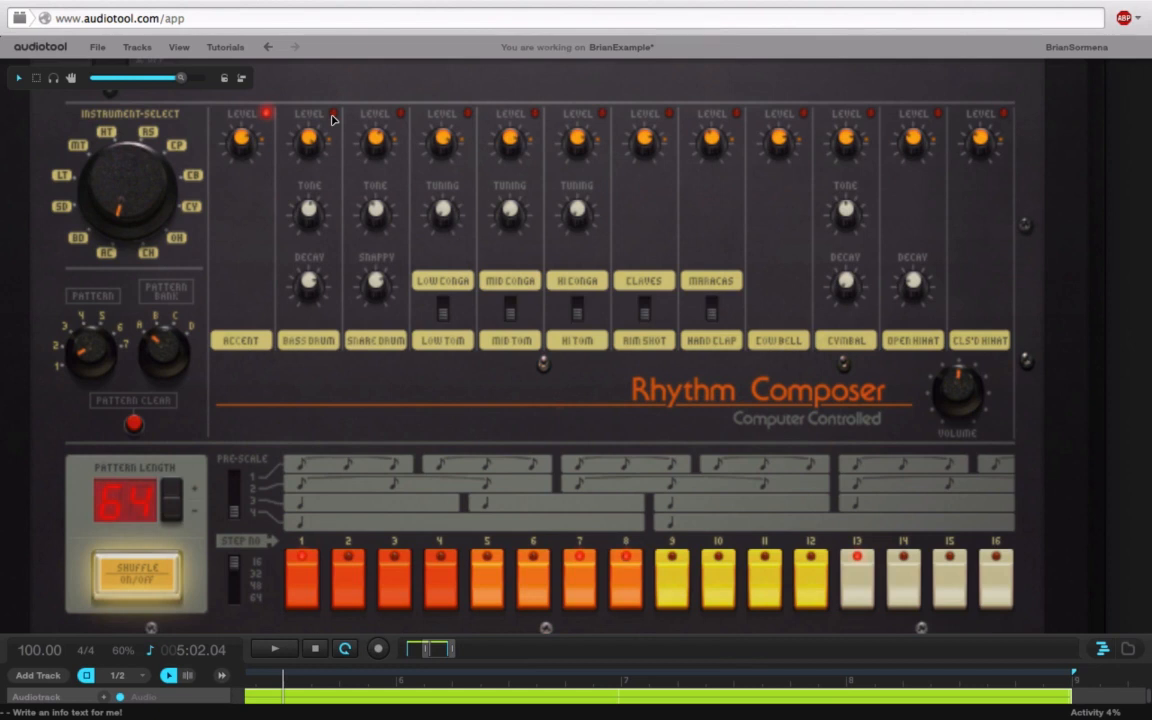
{"action": "left_click", "coordinate": [400, 115]}
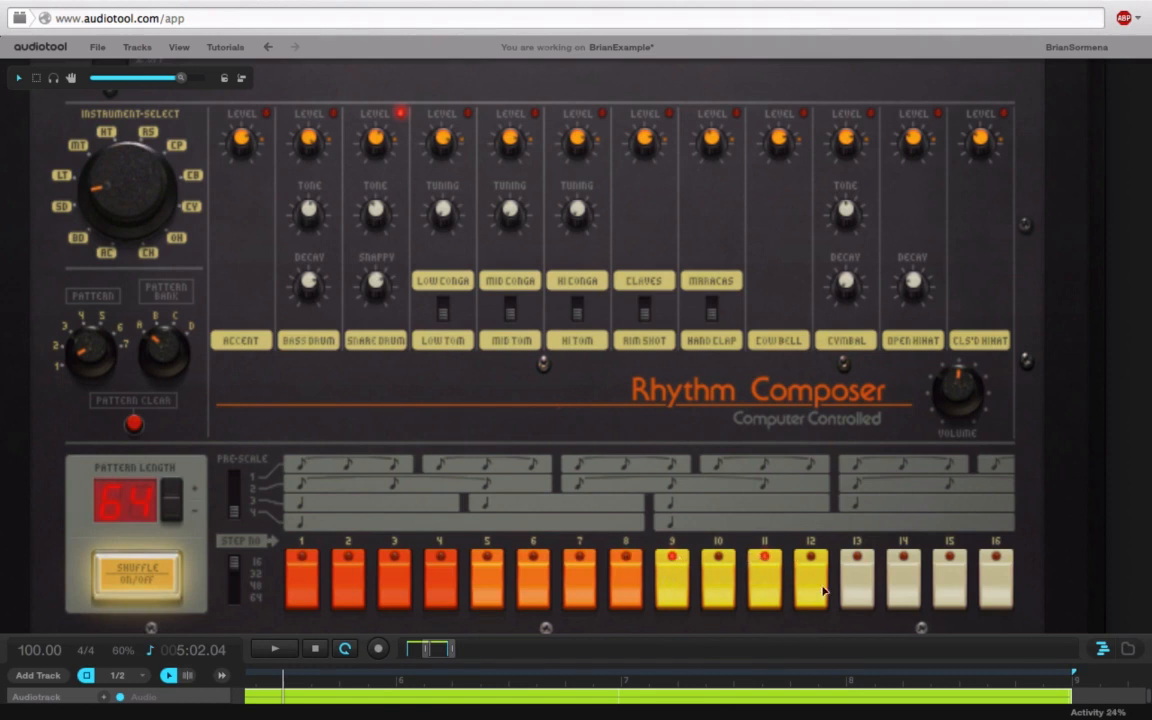
{"action": "left_click_drag", "start_coordinate": [810, 578], "coordinate": [992, 576]}
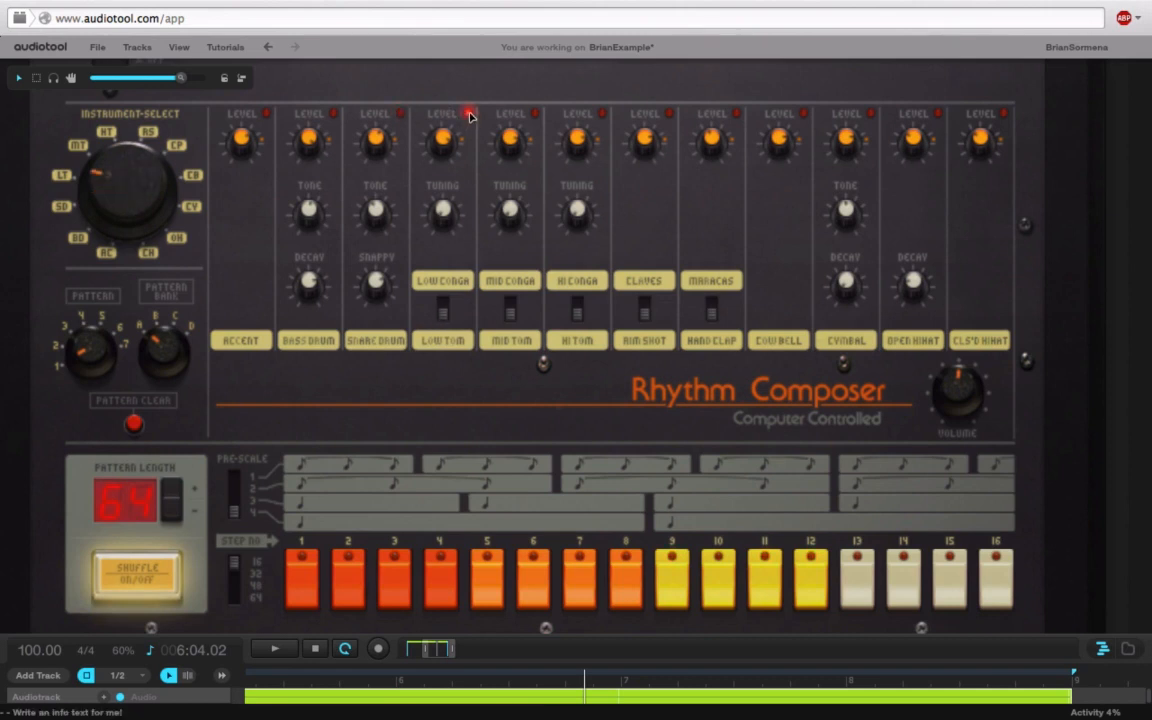
Step: Set hand clap step 9, play the pattern, and flip the Hand Clap/Maracas switch
{"action": "left_click", "coordinate": [533, 113]}
{"action": "left_click", "coordinate": [604, 116]}
{"action": "left_click", "coordinate": [669, 116]}
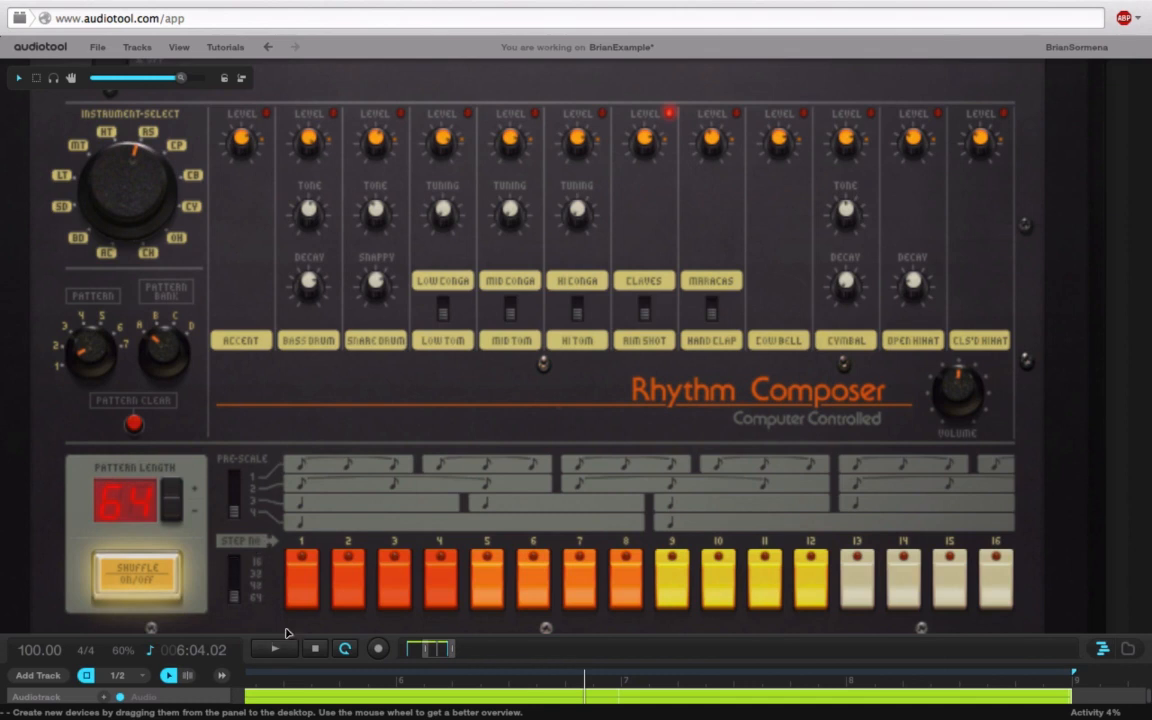
{"action": "left_click", "coordinate": [602, 113]}
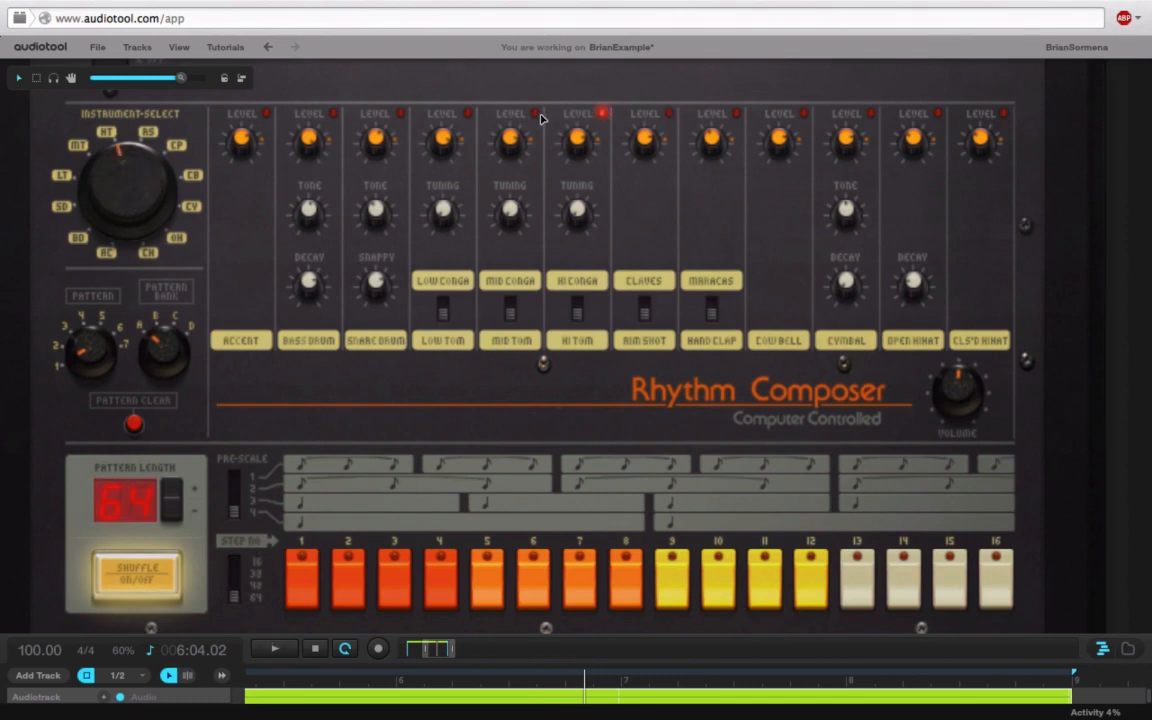
{"action": "left_click", "coordinate": [467, 114]}
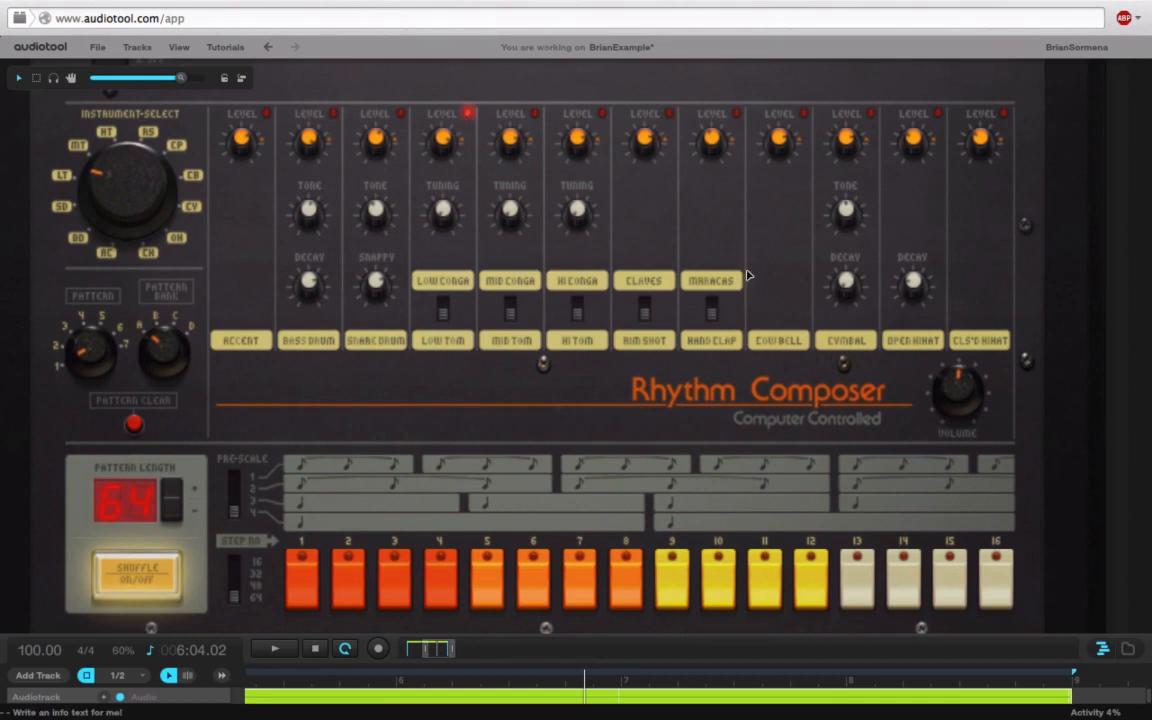
{"action": "left_click", "coordinate": [737, 114]}
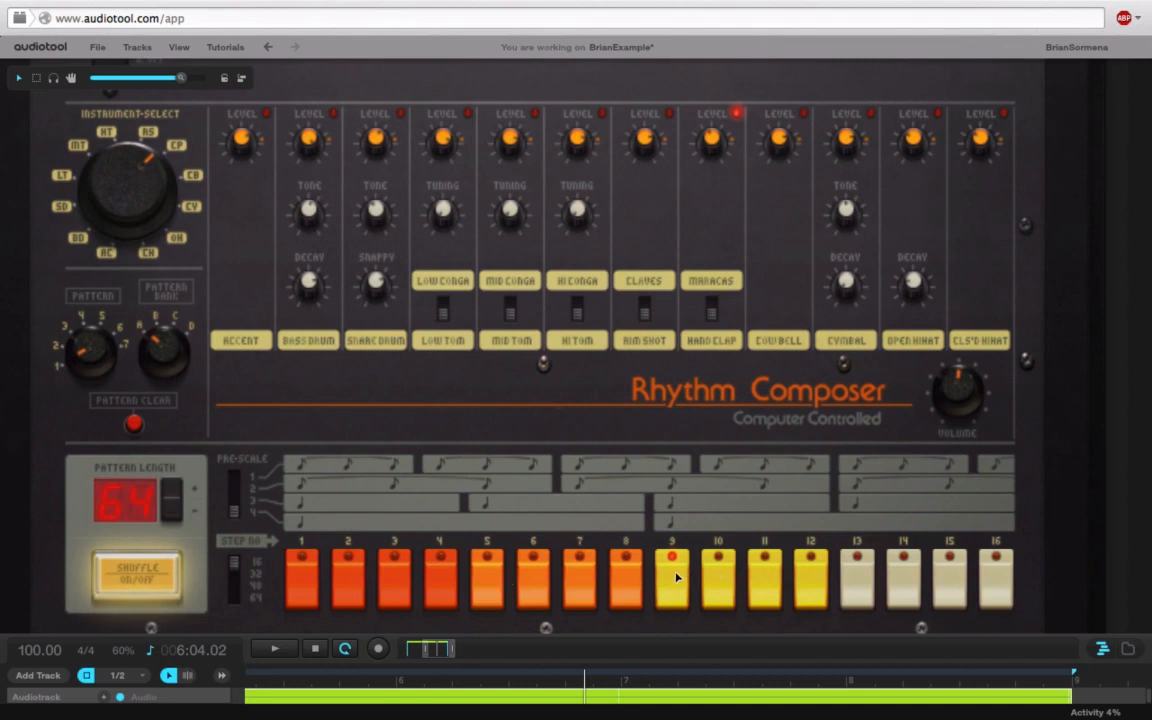
{"action": "key", "text": "space"}
{"action": "left_click", "coordinate": [711, 310]}
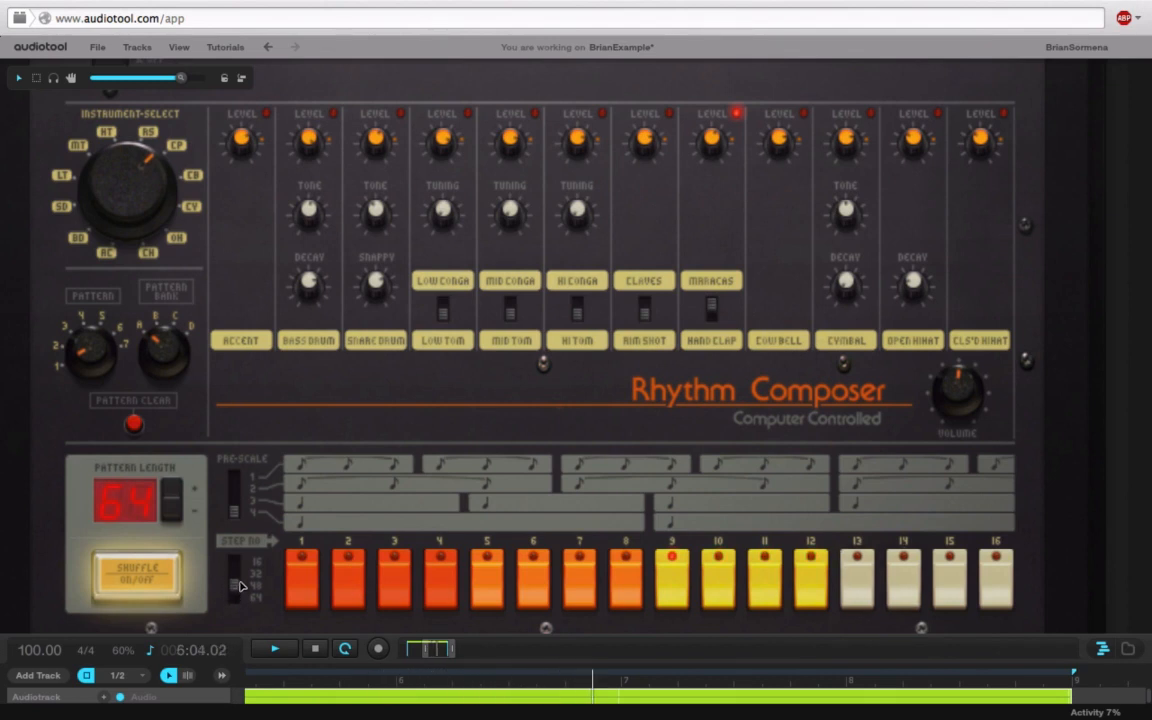
Step: Show steps 1–16, set Open Hihat decay to 100%, and try Pre-Scale 1 through 4
{"action": "left_click_drag", "start_coordinate": [236, 585], "coordinate": [240, 552]}
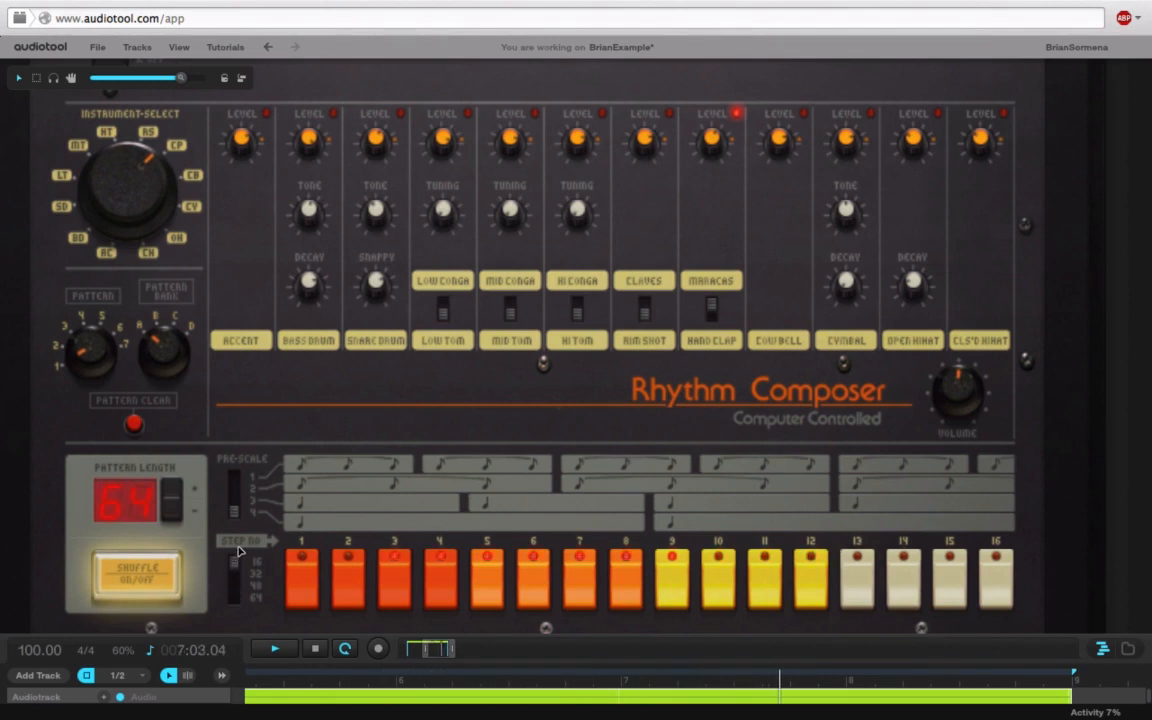
{"action": "left_click_drag", "start_coordinate": [912, 283], "coordinate": [904, 313]}
{"action": "left_click_drag", "start_coordinate": [236, 513], "coordinate": [235, 445]}
{"action": "left_click_drag", "start_coordinate": [237, 480], "coordinate": [236, 489]}
{"action": "left_click_drag", "start_coordinate": [237, 492], "coordinate": [236, 500]}
{"action": "left_click_drag", "start_coordinate": [237, 500], "coordinate": [235, 522]}
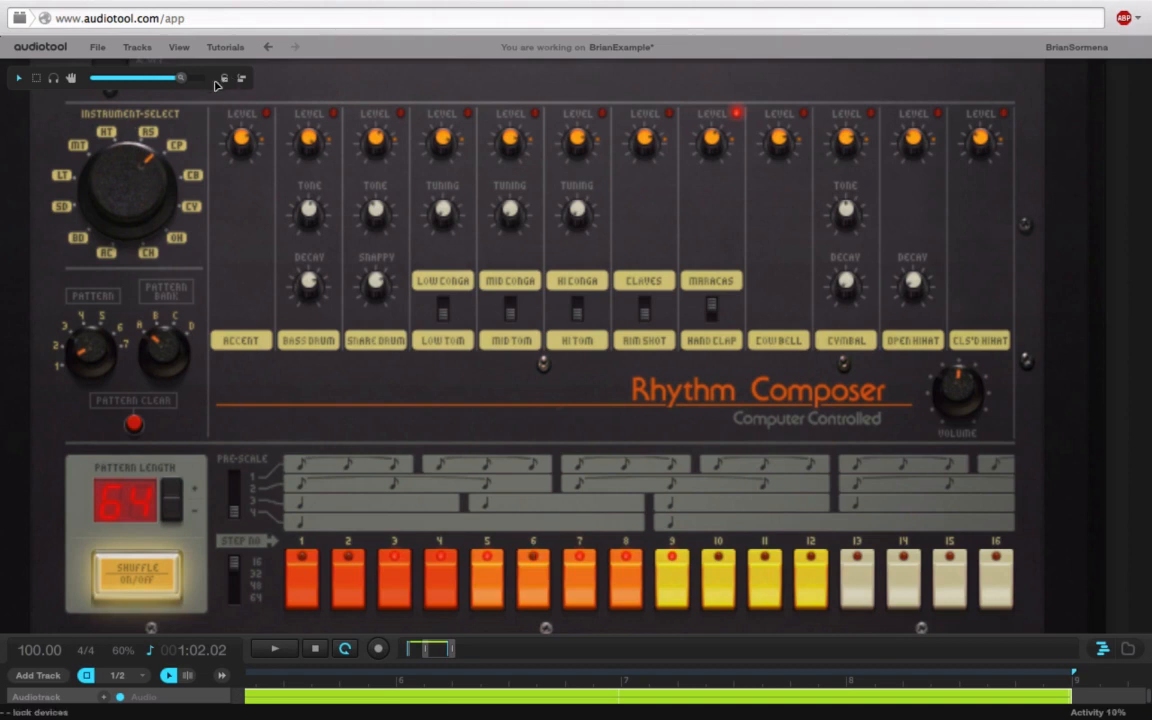
{"action": "left_click_drag", "start_coordinate": [180, 83], "coordinate": [169, 89]}
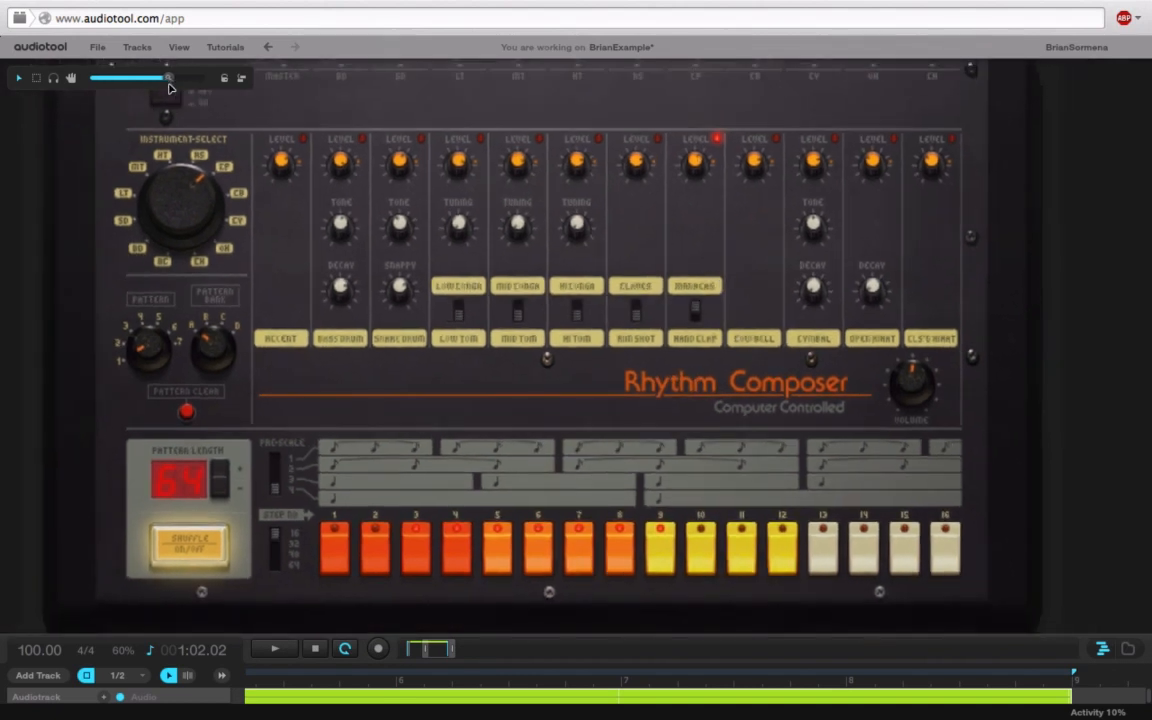
Step: Toggle the Rhythm Composer's shuffle off, on, and off again, leaving it off
{"action": "left_click", "coordinate": [168, 550]}
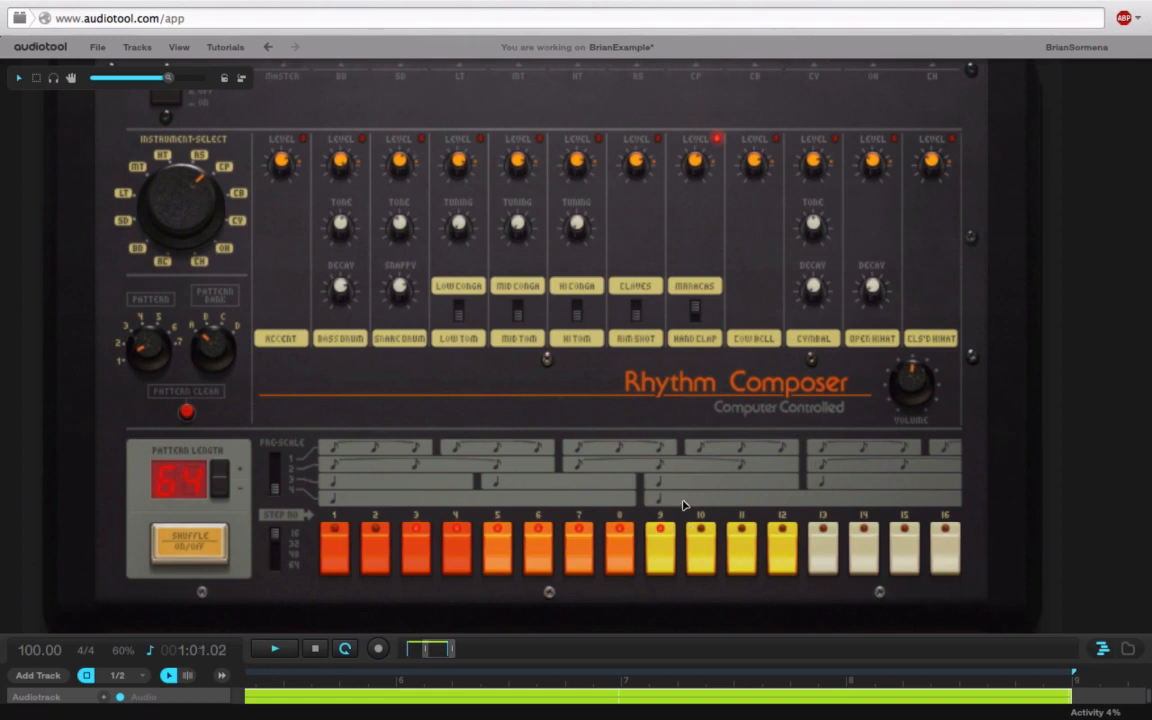
{"action": "left_click", "coordinate": [186, 548]}
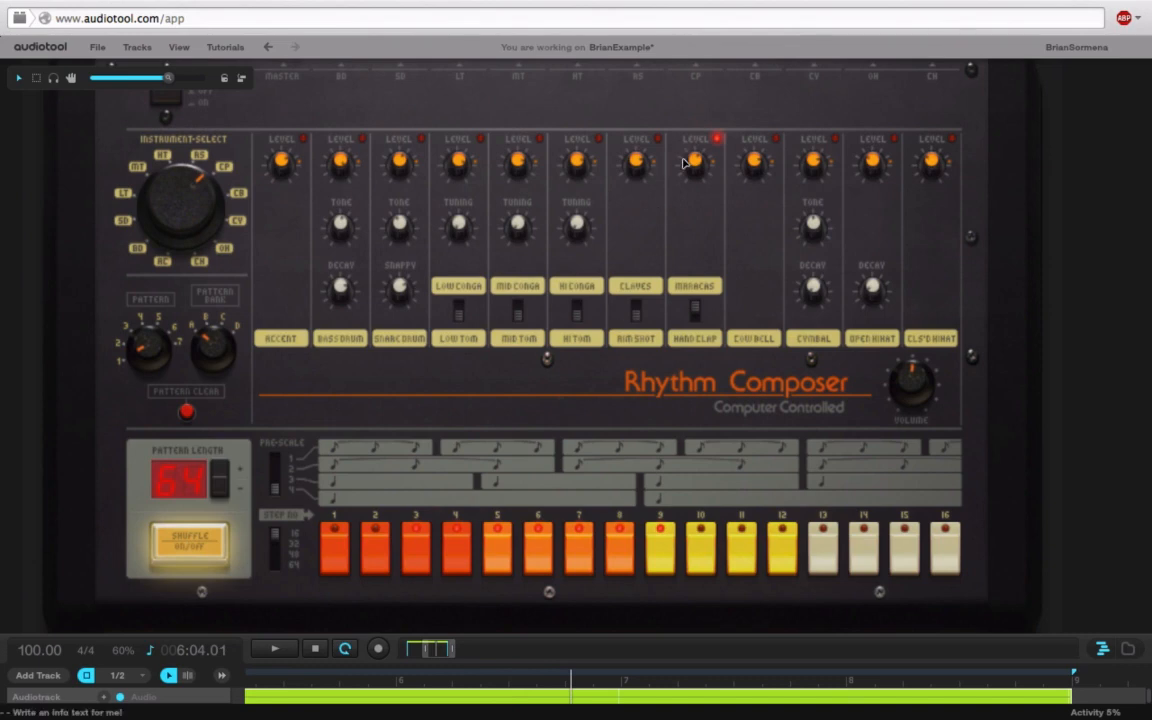
{"action": "left_click", "coordinate": [186, 548]}
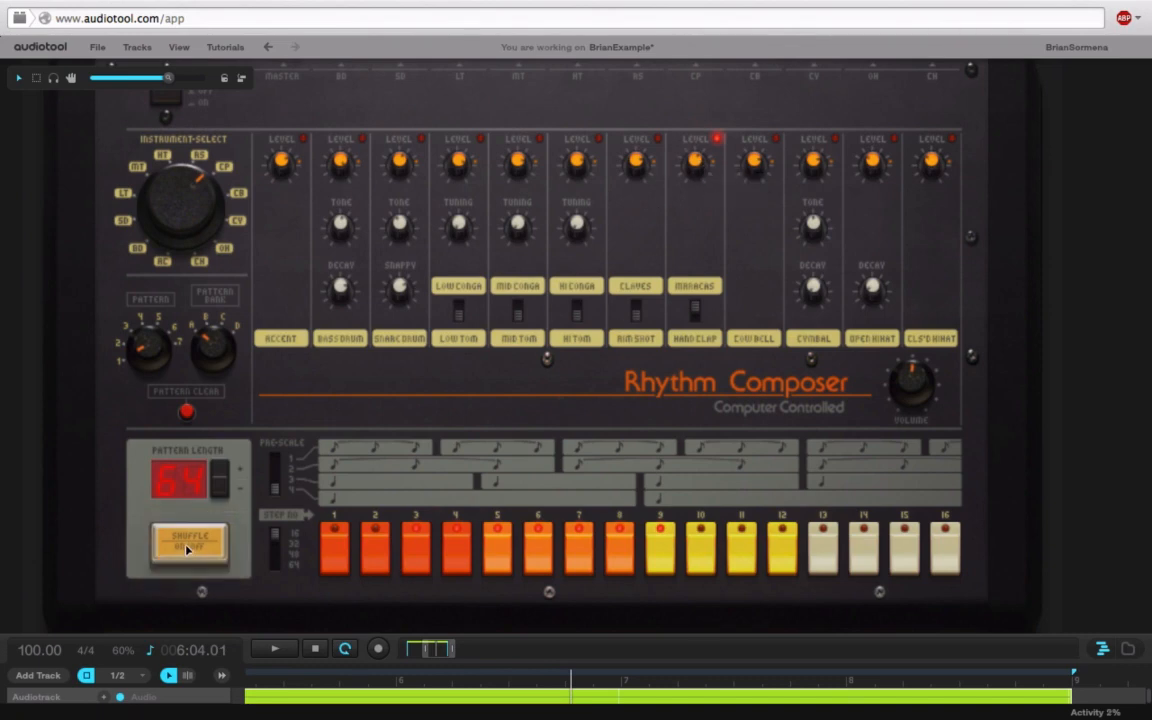
Step: Add a new Rhythm Composer drum machine on empty desktop space
{"action": "left_click_drag", "start_coordinate": [150, 77], "coordinate": [110, 100]}
{"action": "left_click_drag", "start_coordinate": [712, 520], "coordinate": [385, 493]}
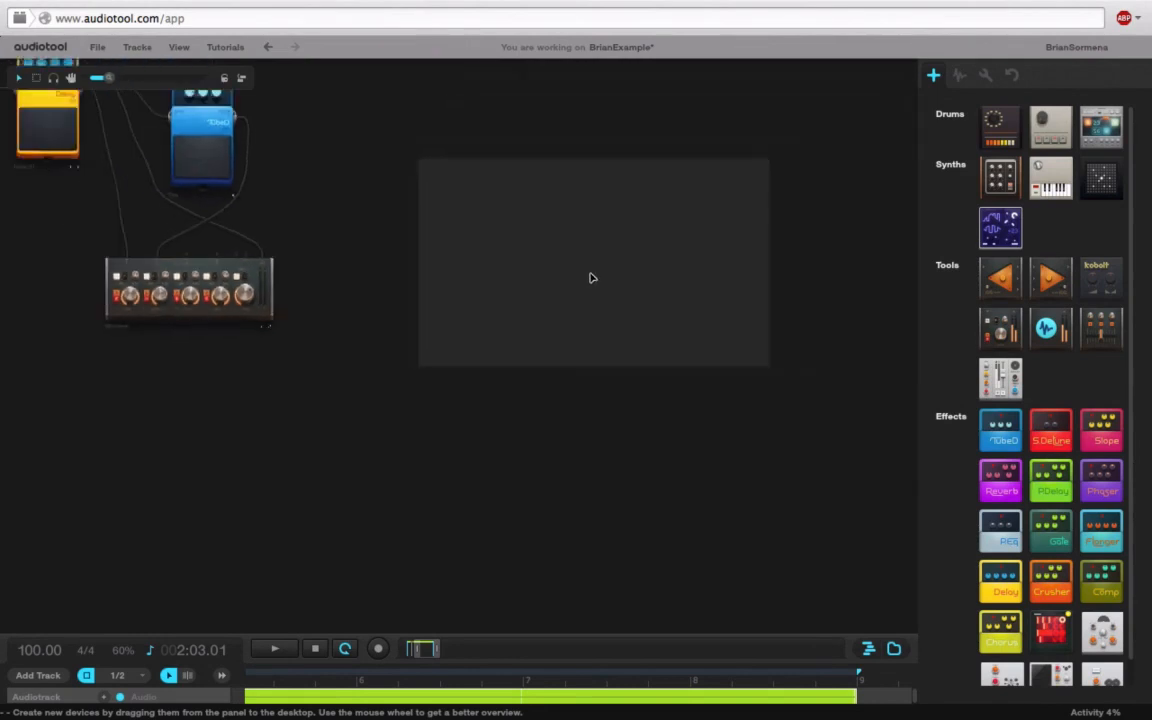
{"action": "left_click_drag", "start_coordinate": [591, 278], "coordinate": [552, 291]}
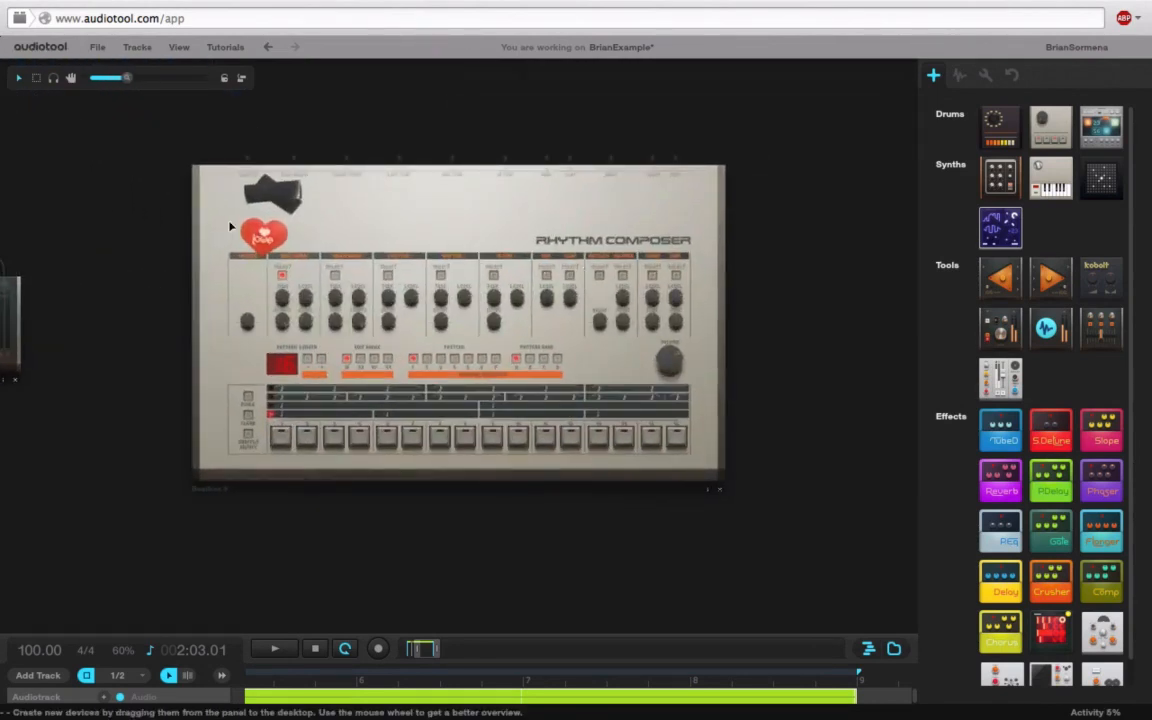
{"action": "left_click_drag", "start_coordinate": [127, 79], "coordinate": [148, 85]}
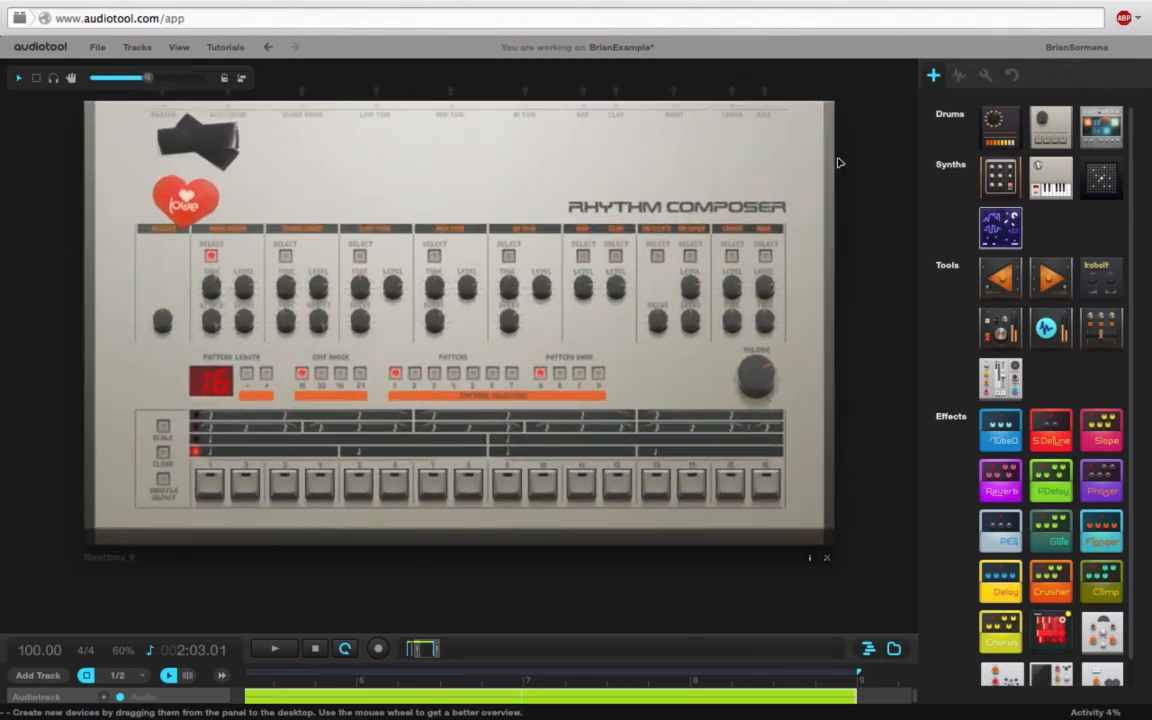
Step: Add a Reverb pedal, cabling the Rhythm Composer into it and its output to the Minimixer
{"action": "left_click_drag", "start_coordinate": [1002, 489], "coordinate": [455, 146]}
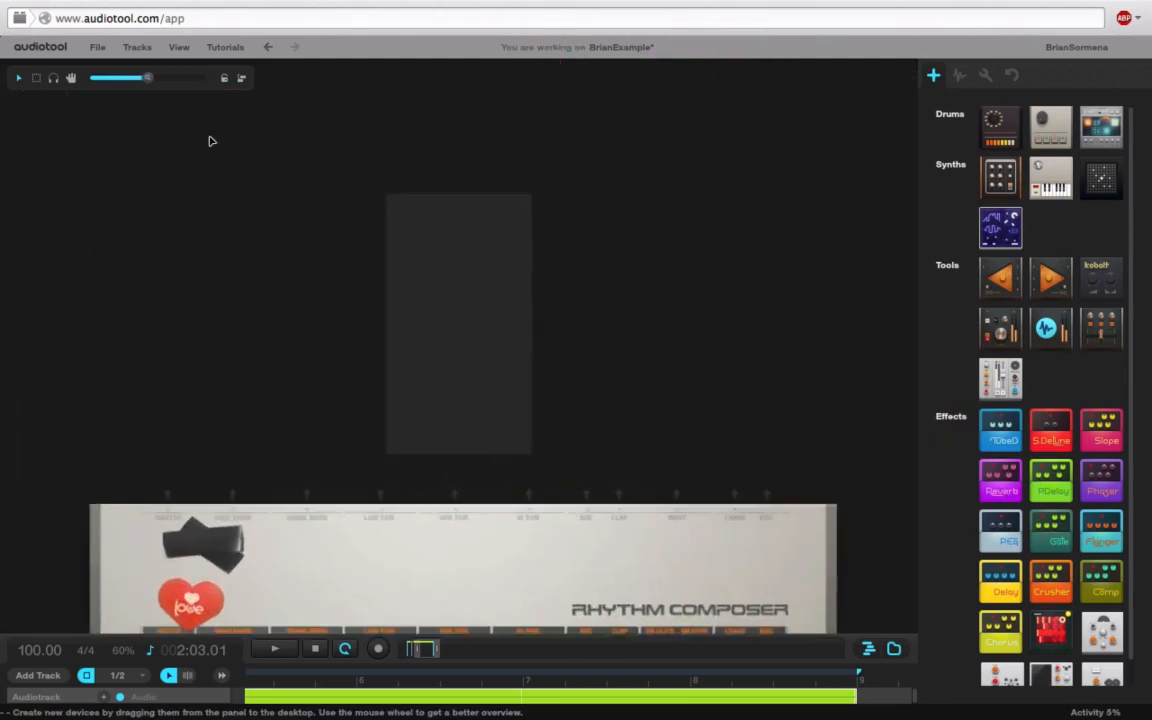
{"action": "left_click_drag", "start_coordinate": [738, 493], "coordinate": [368, 300]}
{"action": "left_click_drag", "start_coordinate": [530, 297], "coordinate": [383, 103]}
{"action": "left_click_drag", "start_coordinate": [689, 458], "coordinate": [100, 410]}
Step: Increase the Reverb pedal's room size
{"action": "left_click_drag", "start_coordinate": [342, 455], "coordinate": [89, 563]}
{"action": "left_click_drag", "start_coordinate": [830, 183], "coordinate": [825, 471]}
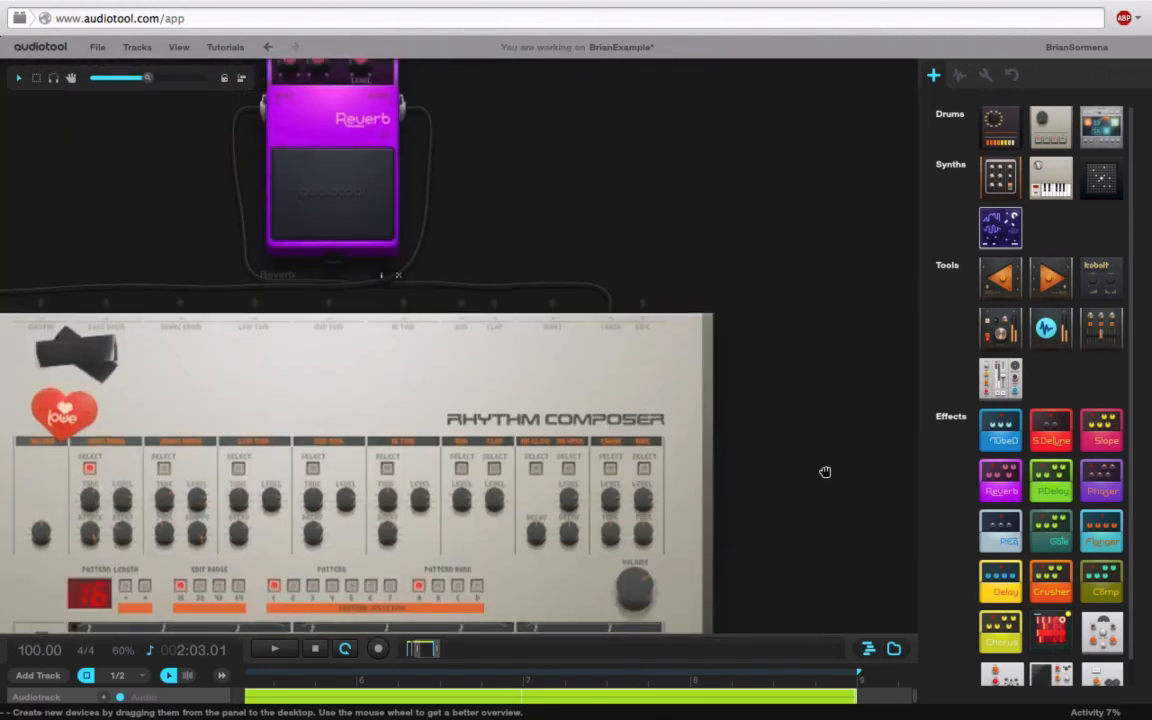
{"action": "left_click_drag", "start_coordinate": [757, 168], "coordinate": [859, 345]}
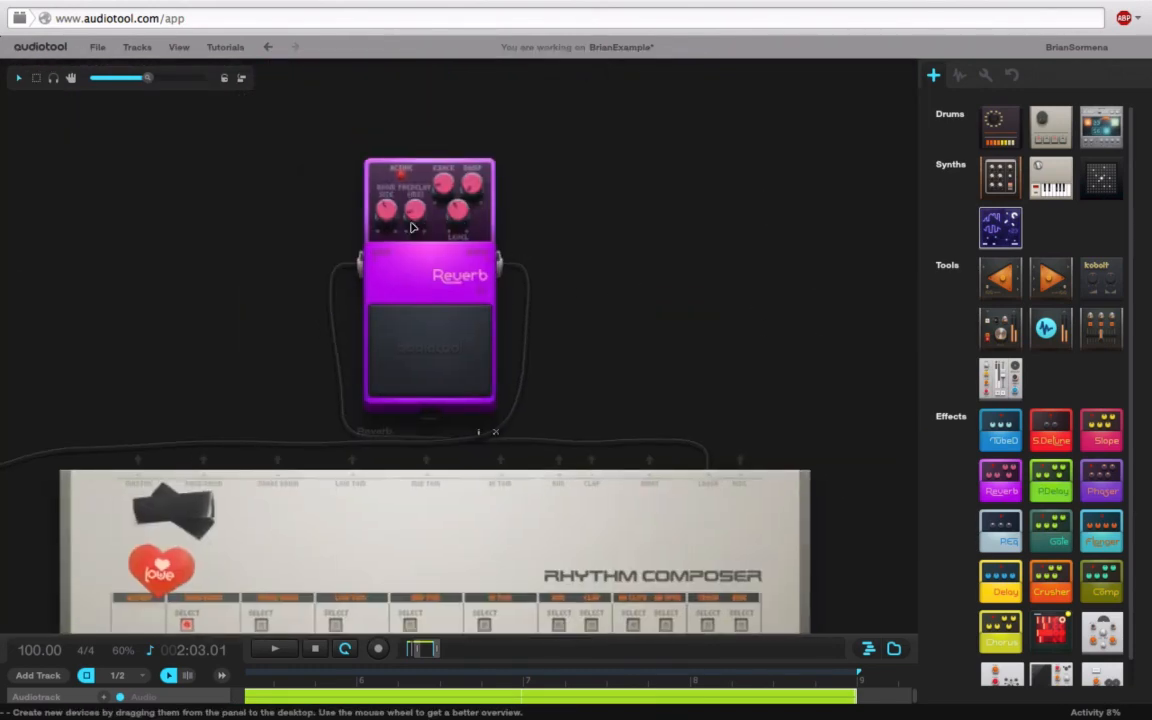
{"action": "left_click_drag", "start_coordinate": [373, 203], "coordinate": [421, 149]}
{"action": "left_click_drag", "start_coordinate": [417, 215], "coordinate": [417, 201]}
Step: Frame the whole new Rhythm Composer and zoom in on it
{"action": "left_click_drag", "start_coordinate": [643, 321], "coordinate": [641, 233]}
{"action": "left_click_drag", "start_coordinate": [684, 302], "coordinate": [670, 173]}
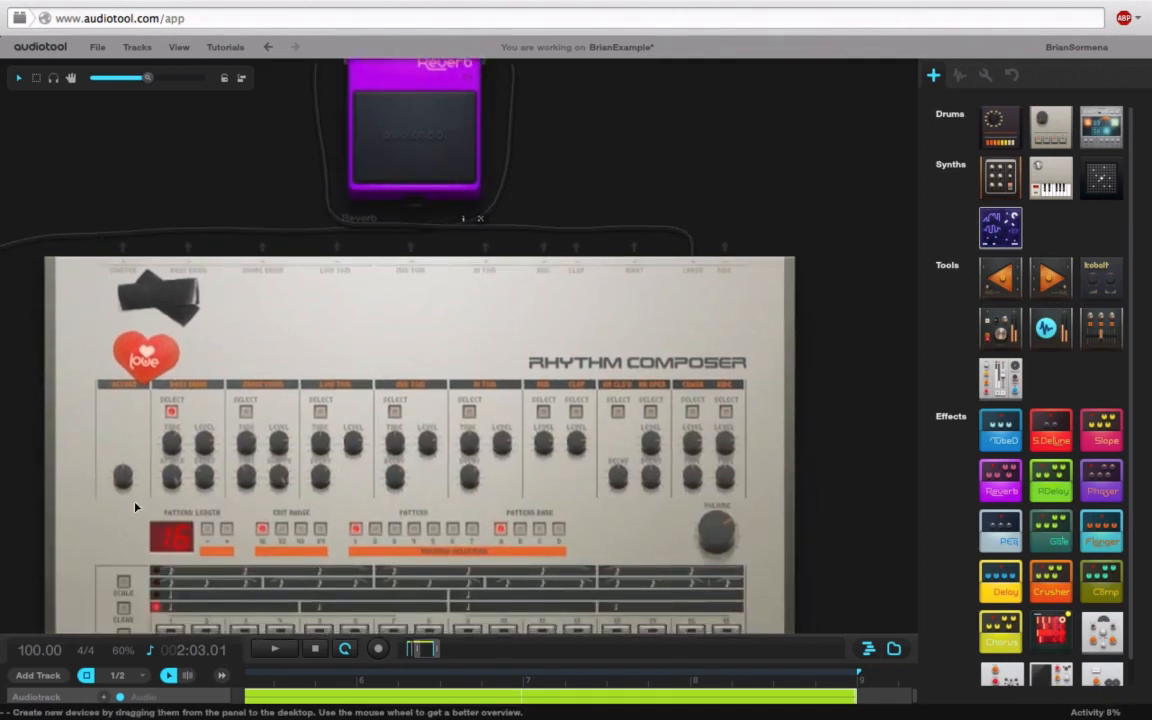
{"action": "left_click_drag", "start_coordinate": [25, 413], "coordinate": [56, 252]}
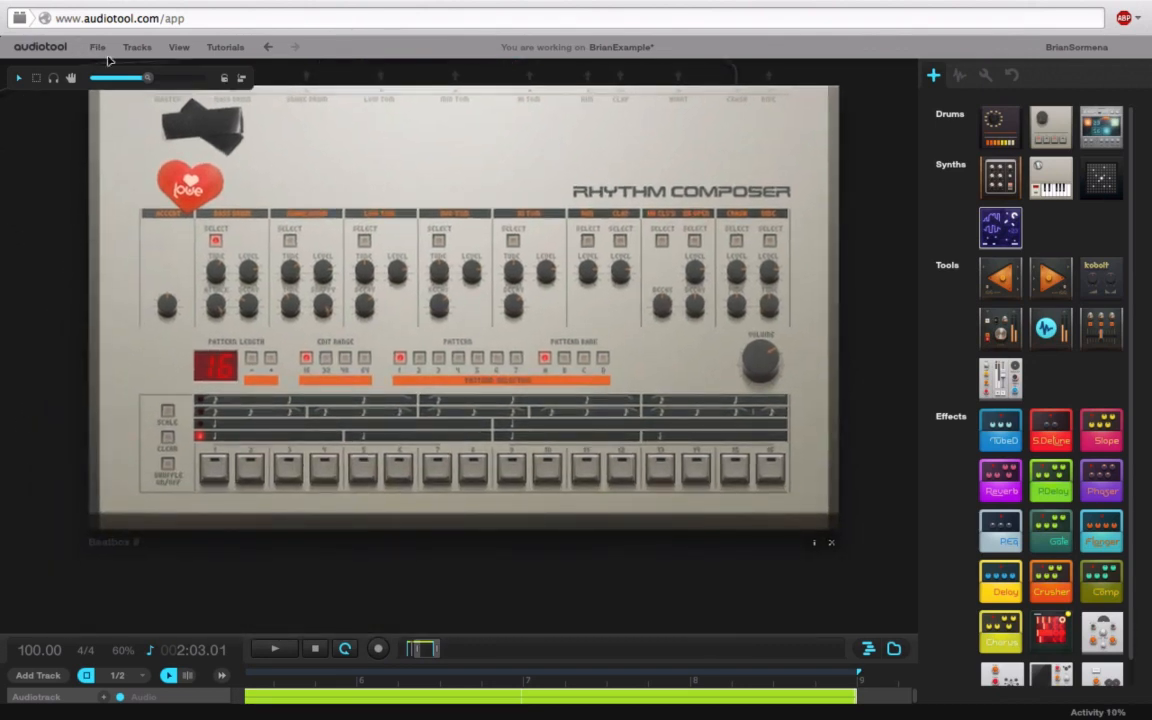
{"action": "left_click_drag", "start_coordinate": [148, 78], "coordinate": [166, 78]}
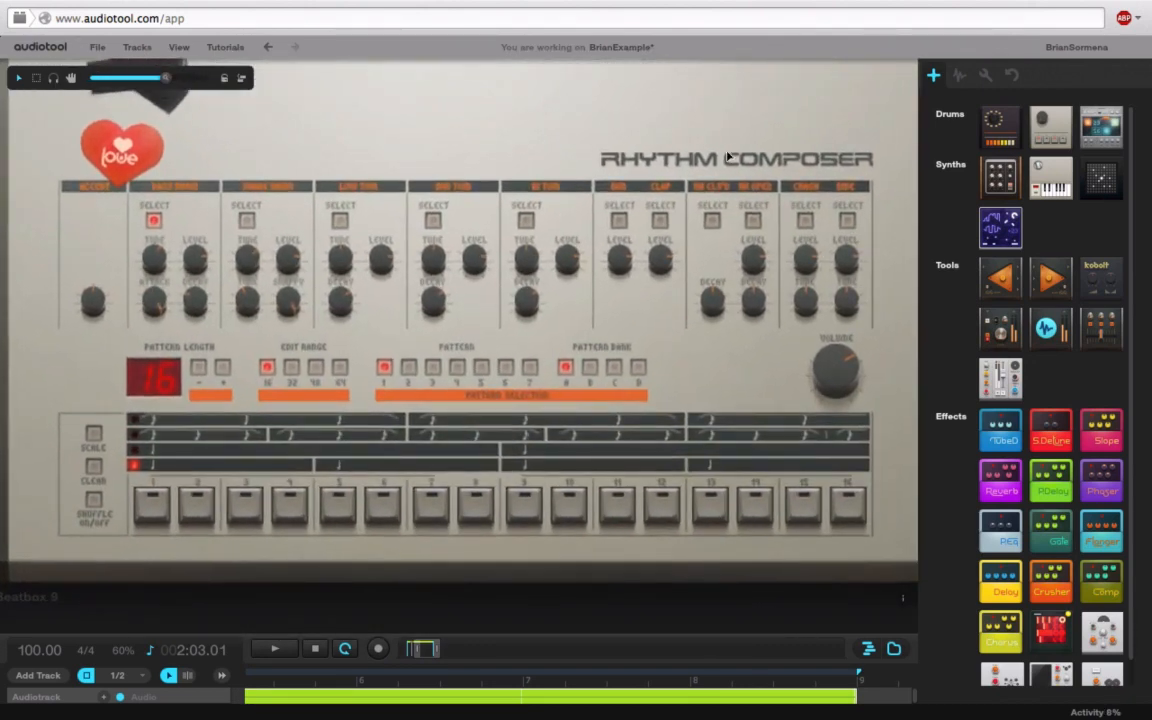
Step: Add a crash hit on step 1, start playback, and set crash level to about 52%
{"action": "left_click", "coordinate": [806, 218]}
{"action": "left_click", "coordinate": [156, 510]}
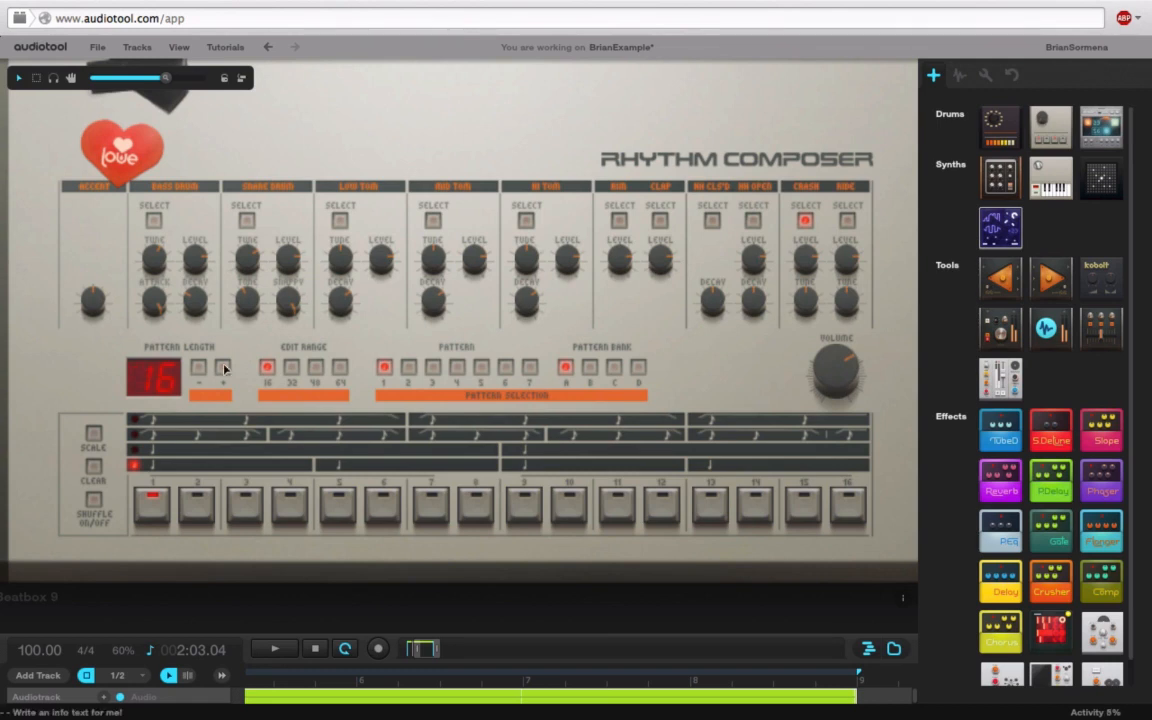
{"action": "left_click_drag", "start_coordinate": [135, 378], "coordinate": [163, 378]}
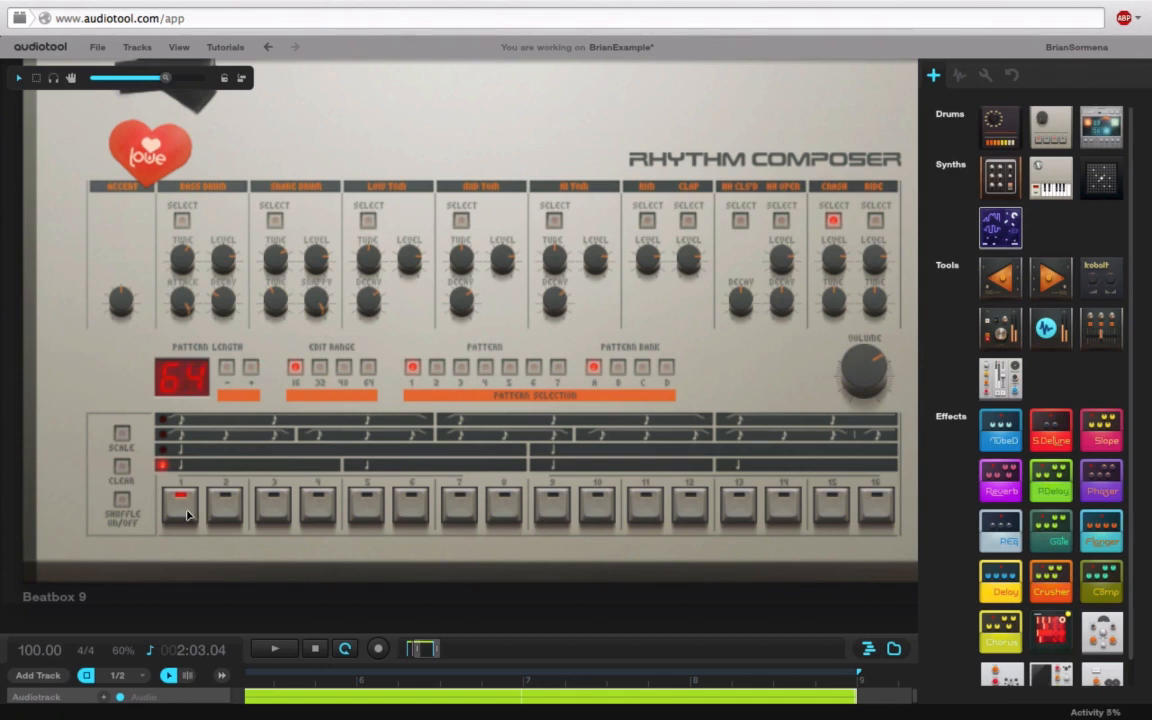
{"action": "key", "text": "space"}
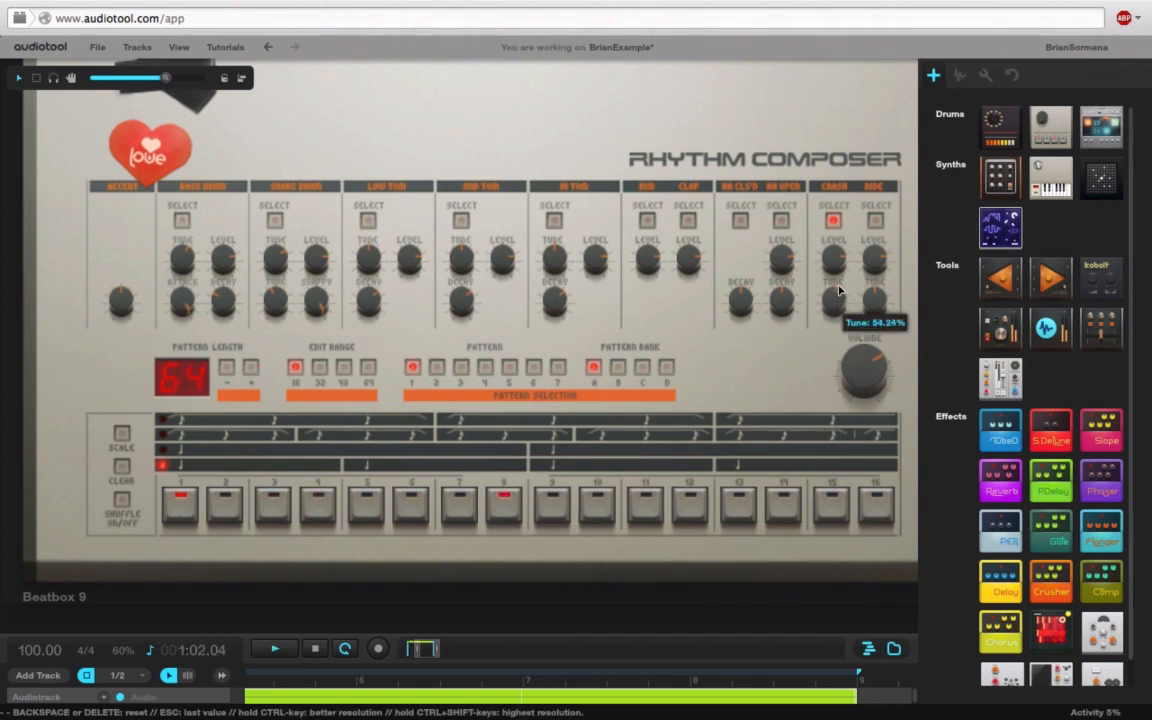
{"action": "left_click_drag", "start_coordinate": [850, 258], "coordinate": [831, 342]}
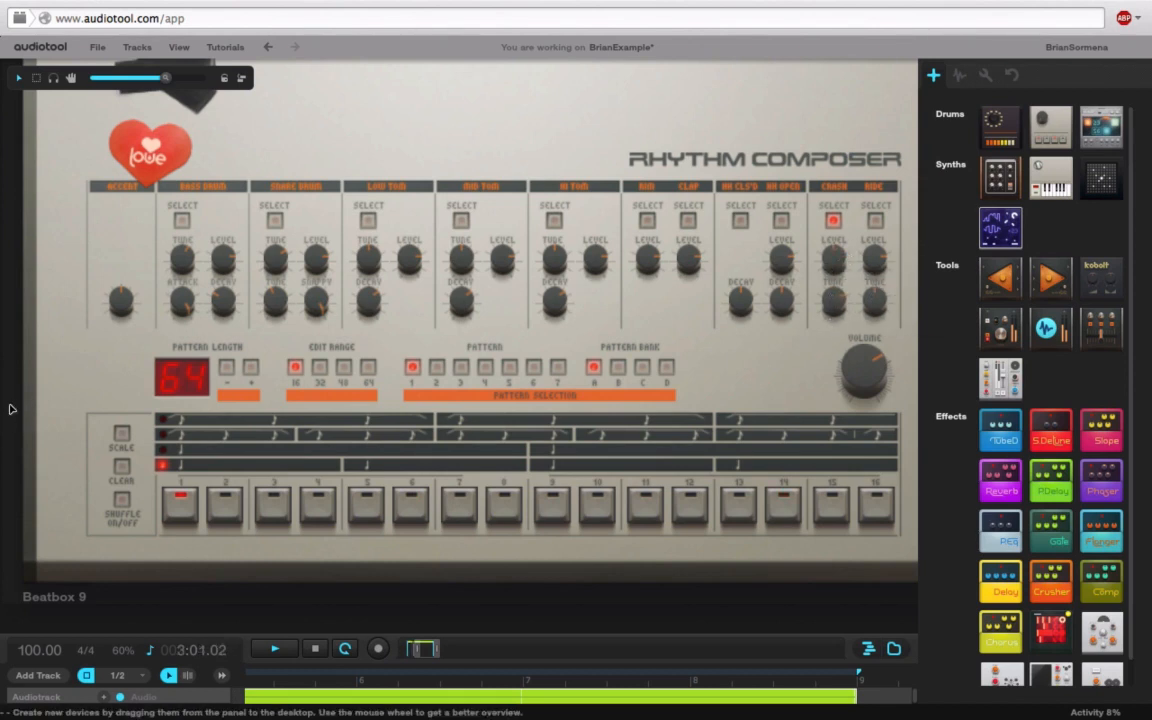
Step: Raise the Reverb level to about 48% and increase damping and room size to about 131.59ms
{"action": "left_click_drag", "start_coordinate": [8, 406], "coordinate": [4, 620]}
{"action": "left_click_drag", "start_coordinate": [681, 134], "coordinate": [690, 409]}
{"action": "left_click_drag", "start_coordinate": [495, 180], "coordinate": [524, 112]}
{"action": "left_click_drag", "start_coordinate": [409, 192], "coordinate": [429, 124]}
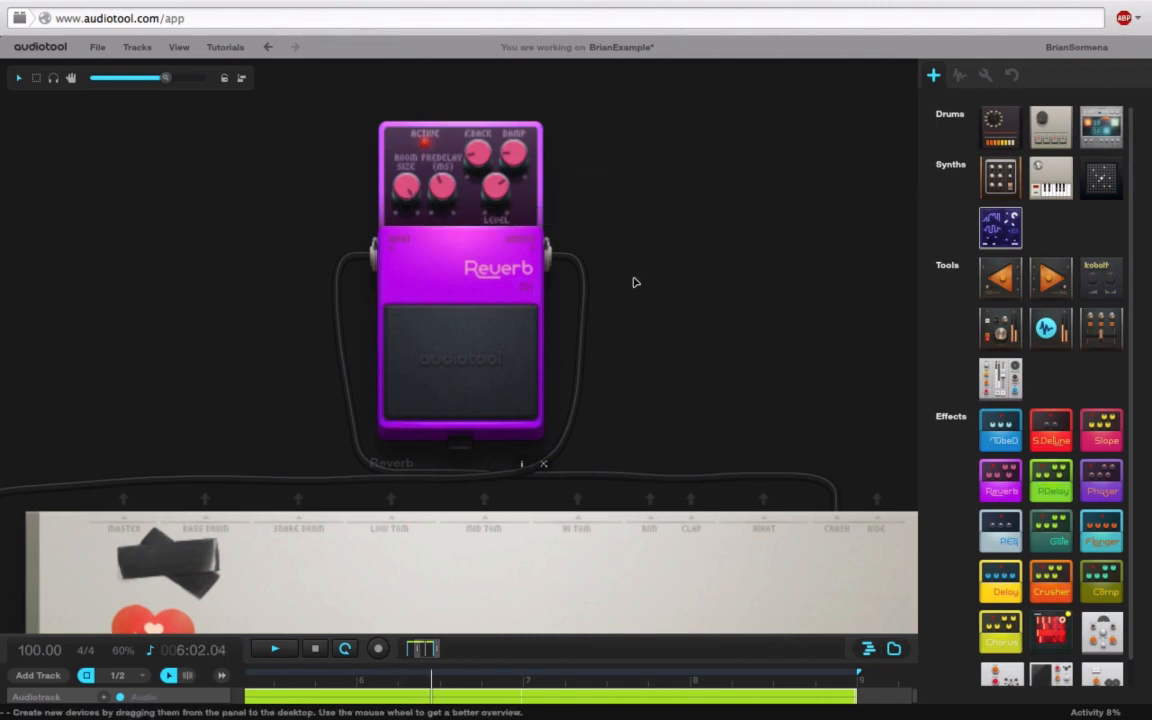
Step: Raise the Rhythm Composer's Crash Tune knob to about 91%
{"action": "left_click_drag", "start_coordinate": [689, 270], "coordinate": [617, 116]}
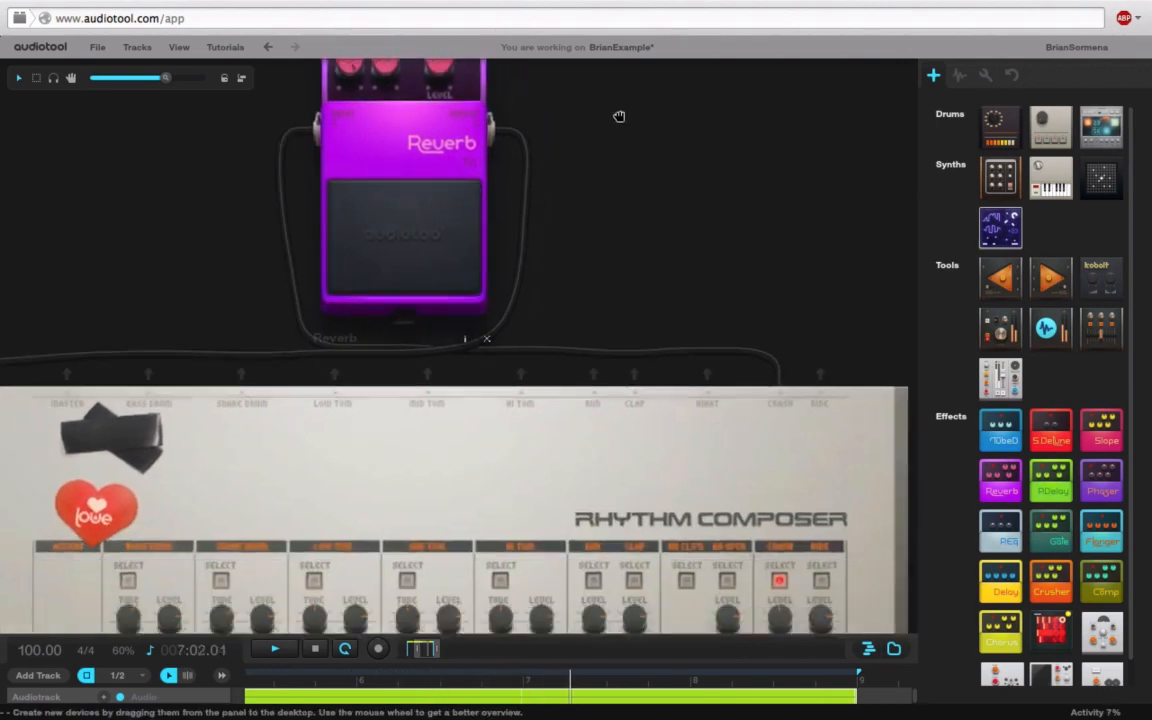
{"action": "left_click_drag", "start_coordinate": [824, 227], "coordinate": [866, 70]}
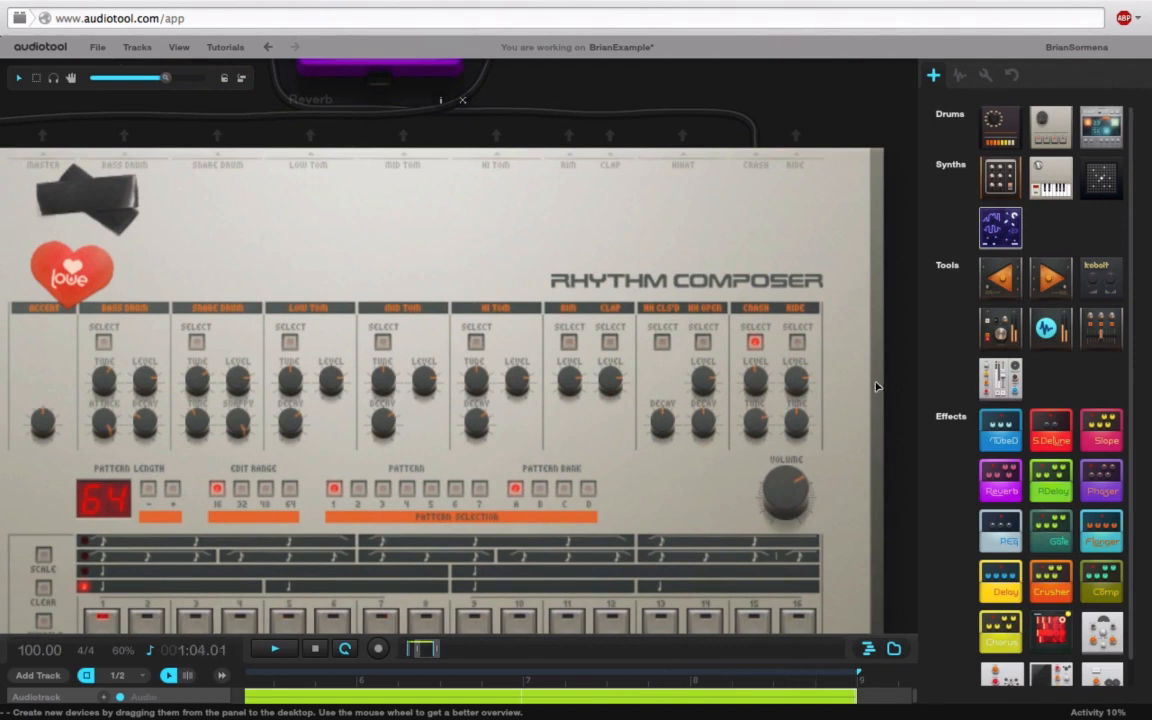
{"action": "left_click_drag", "start_coordinate": [753, 443], "coordinate": [761, 379]}
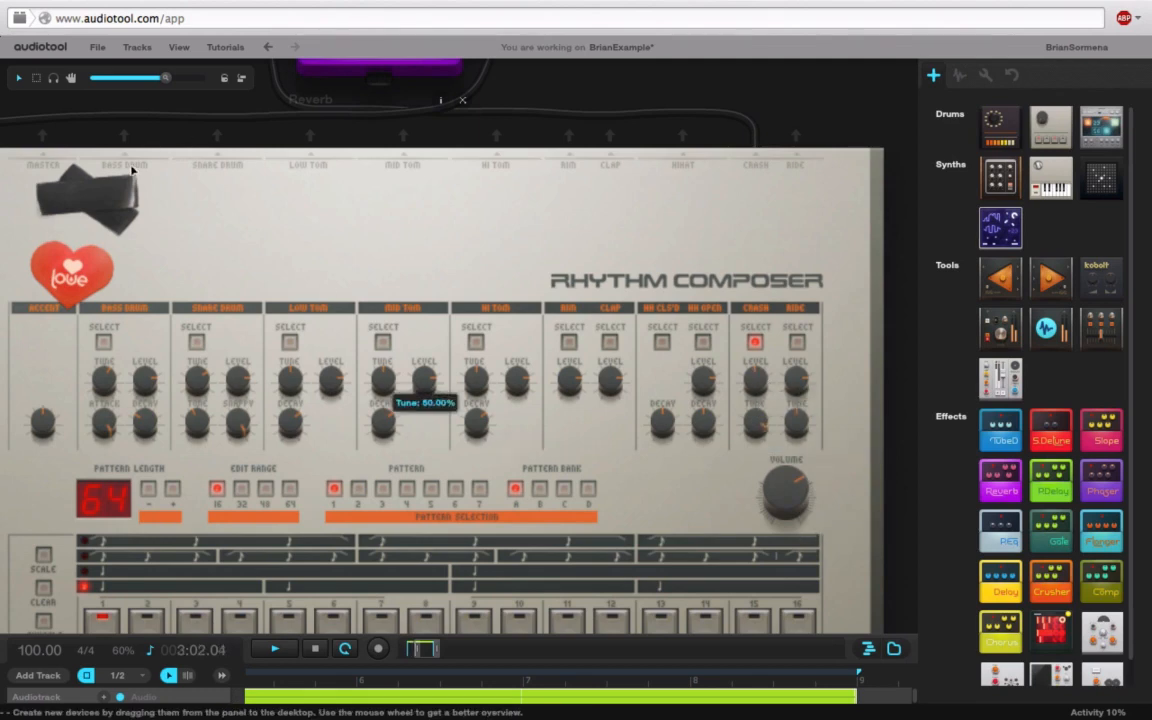
{"action": "left_click_drag", "start_coordinate": [791, 103], "coordinate": [870, 455]}
{"action": "left_click_drag", "start_coordinate": [636, 270], "coordinate": [637, 220]}
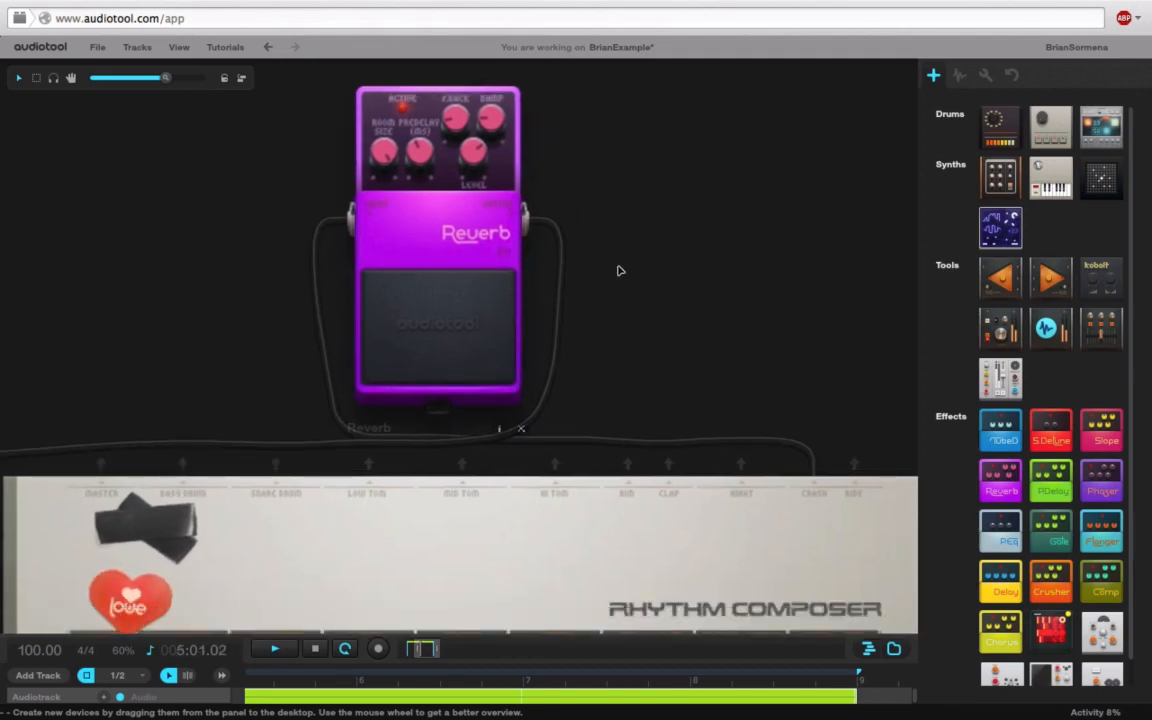
{"action": "left_click_drag", "start_coordinate": [651, 306], "coordinate": [617, 230]}
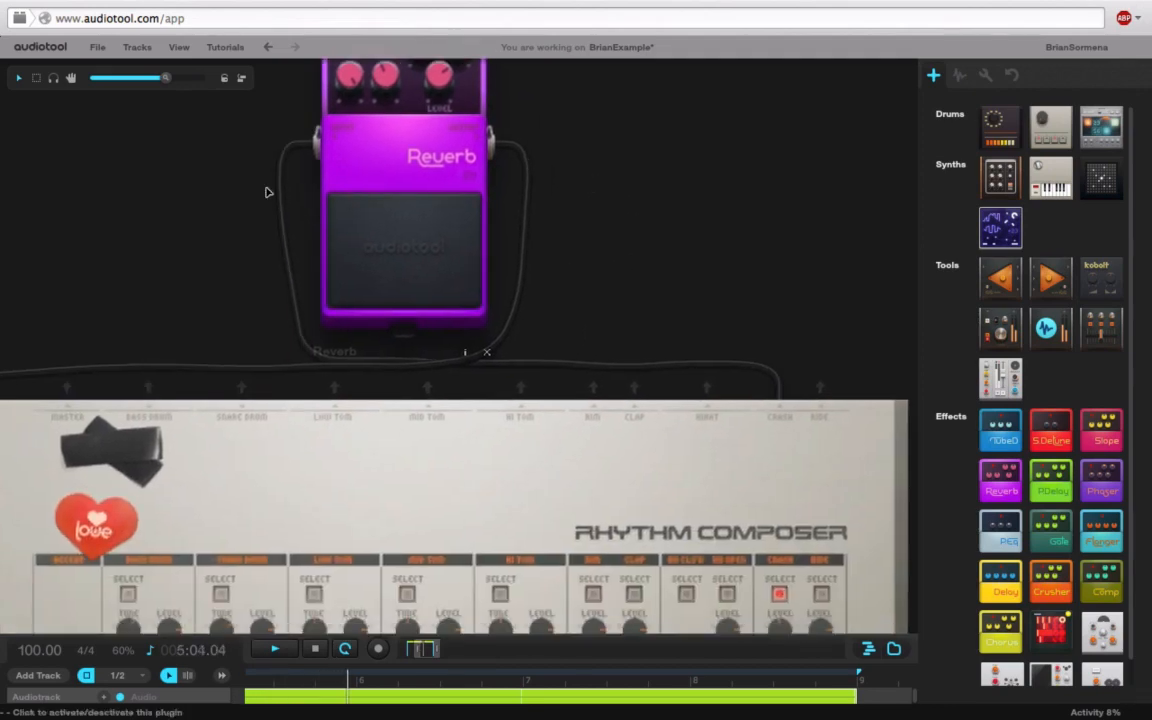
Step: Zoom out over the desktop to see the whole device setup
{"action": "left_click_drag", "start_coordinate": [167, 79], "coordinate": [113, 79]}
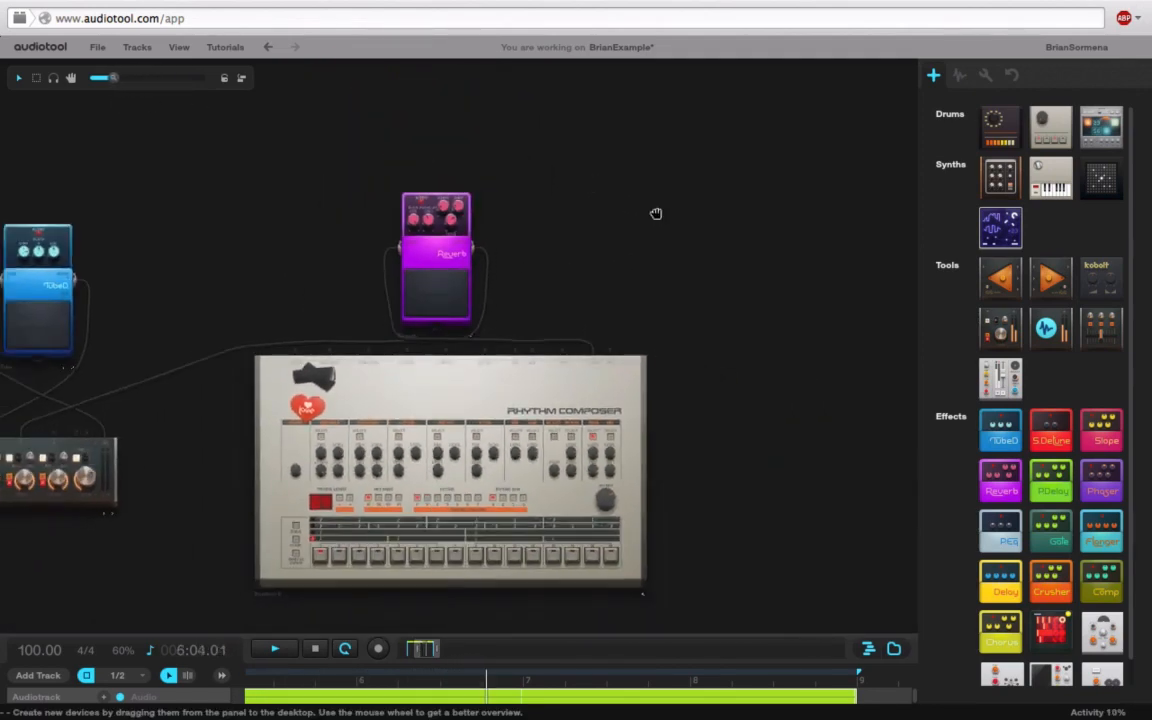
{"action": "scroll", "coordinate": [652, 200], "scroll_direction": "down", "scroll_amount": 2}
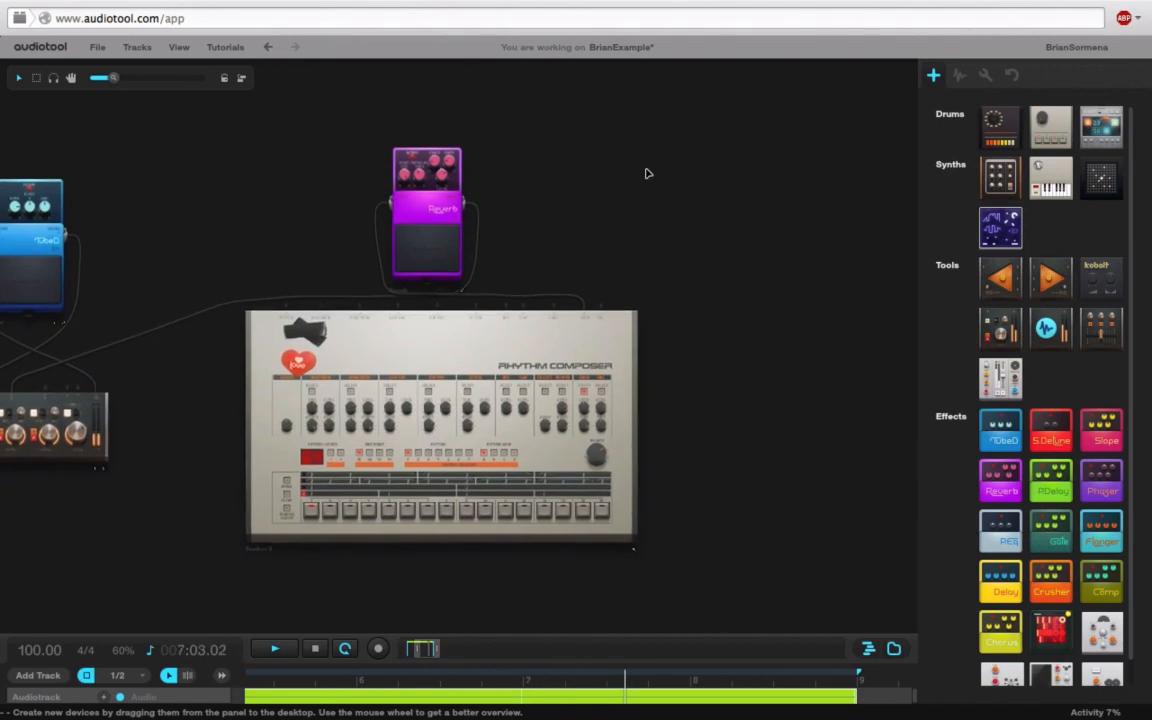
{"action": "left_click_drag", "start_coordinate": [112, 79], "coordinate": [177, 92]}
{"action": "left_click_drag", "start_coordinate": [822, 162], "coordinate": [730, 45]}
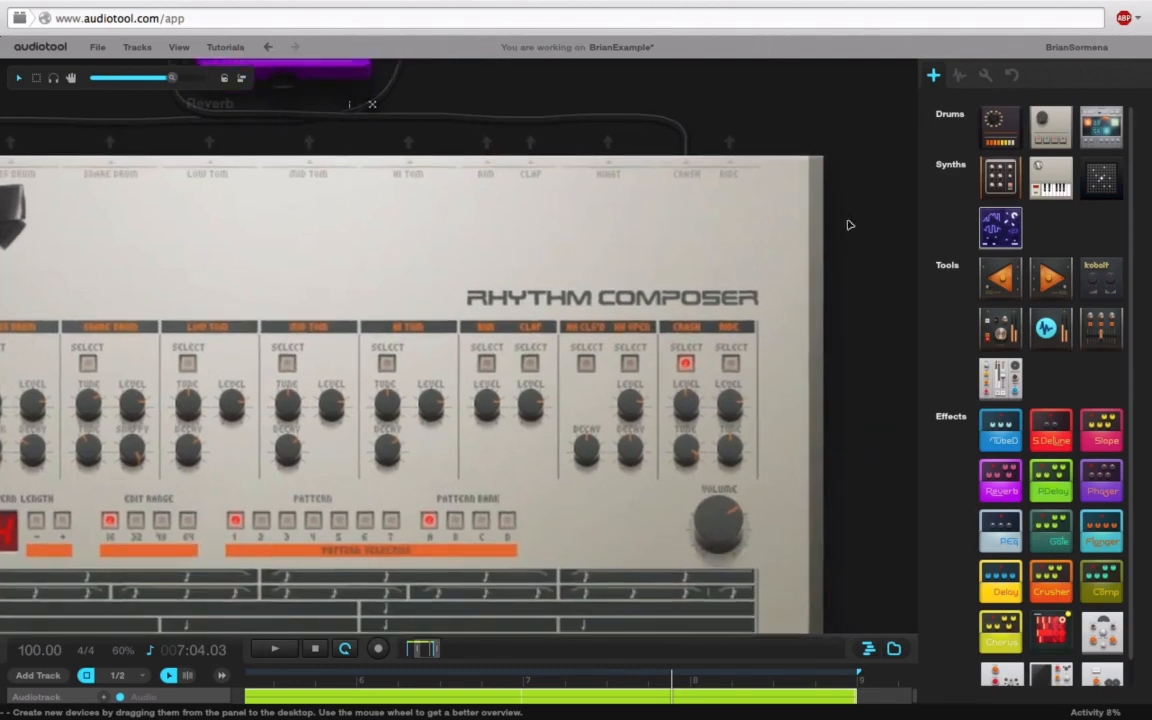
{"action": "left_click_drag", "start_coordinate": [862, 284], "coordinate": [888, 182]}
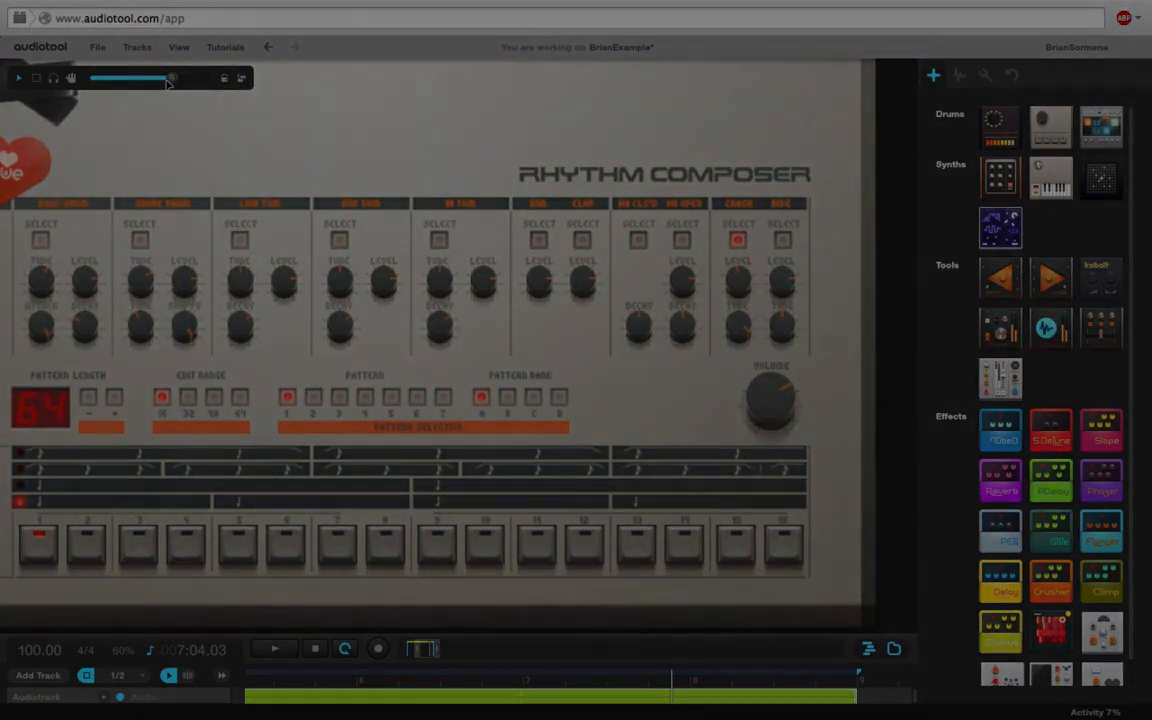
{"action": "left_click_drag", "start_coordinate": [169, 81], "coordinate": [118, 81]}
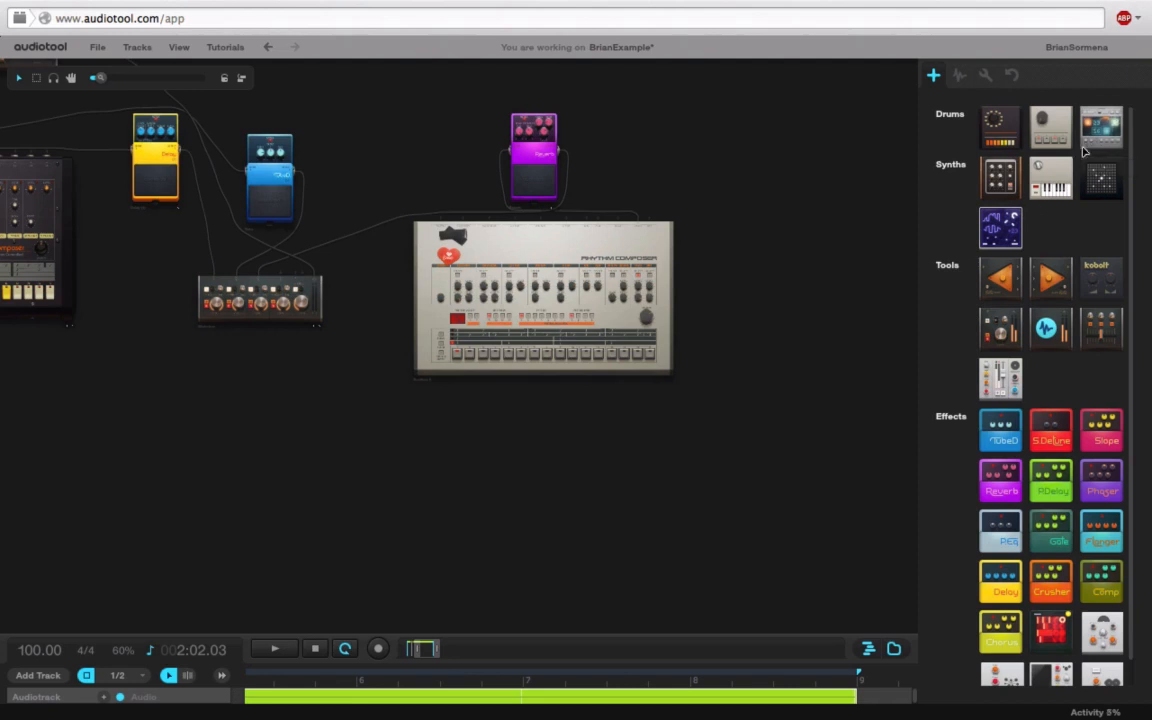
Step: Place a Machiniste sampler below the Rhythm Composer, zoom in, and open the sample browser
{"action": "left_click_drag", "start_coordinate": [1109, 145], "coordinate": [438, 512]}
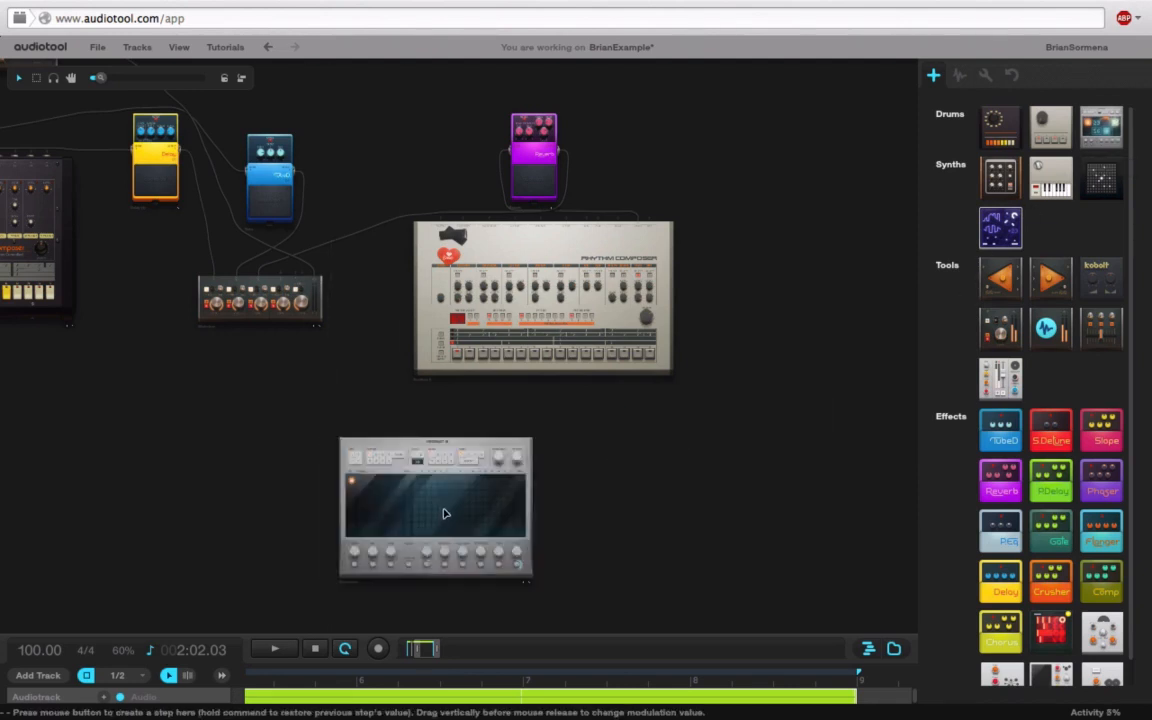
{"action": "left_click_drag", "start_coordinate": [98, 80], "coordinate": [122, 87]}
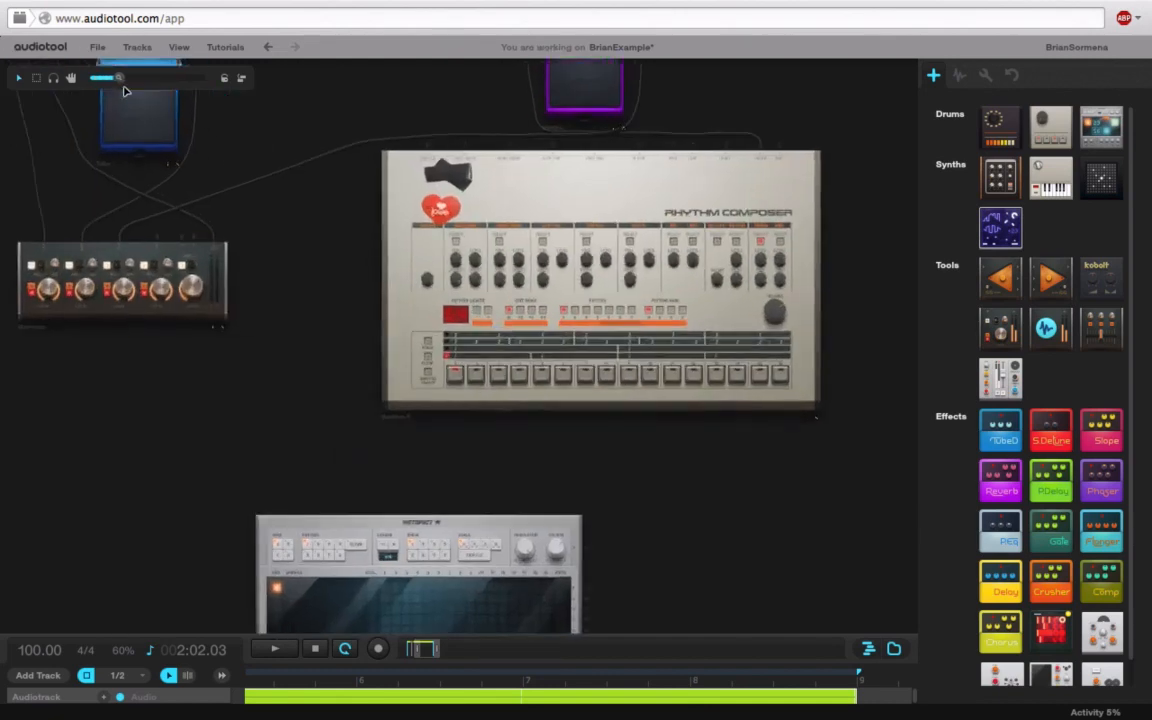
{"action": "left_click_drag", "start_coordinate": [151, 464], "coordinate": [229, 215]}
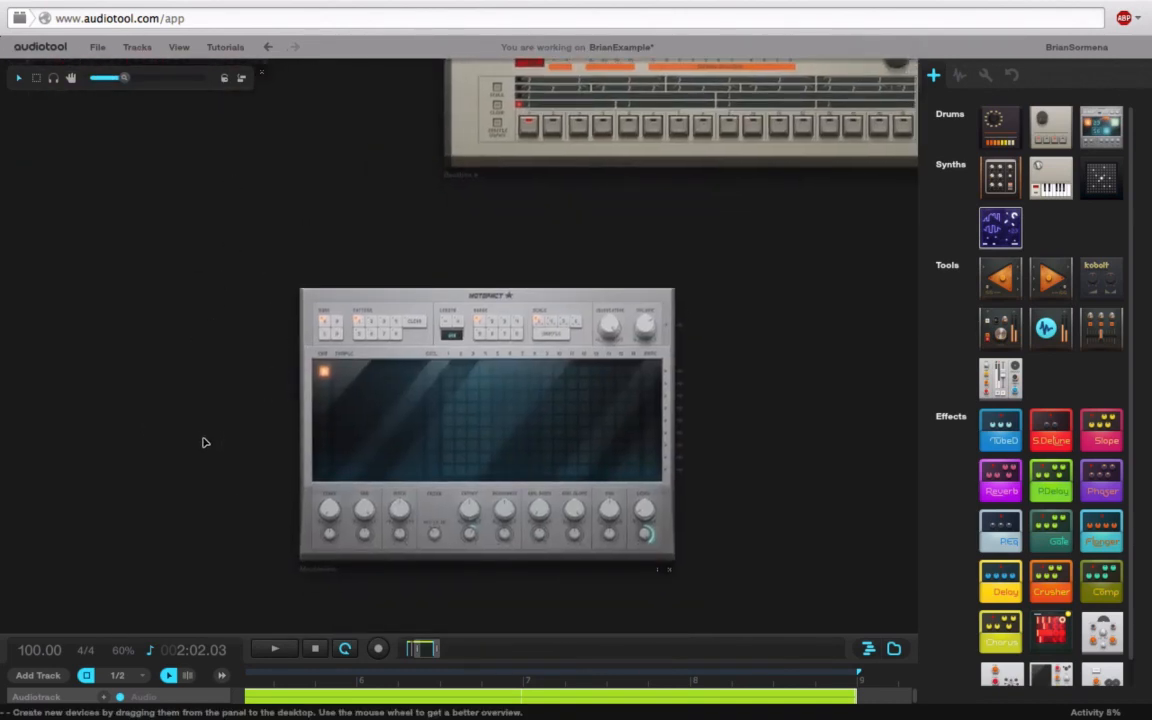
{"action": "left_click_drag", "start_coordinate": [120, 78], "coordinate": [143, 79]}
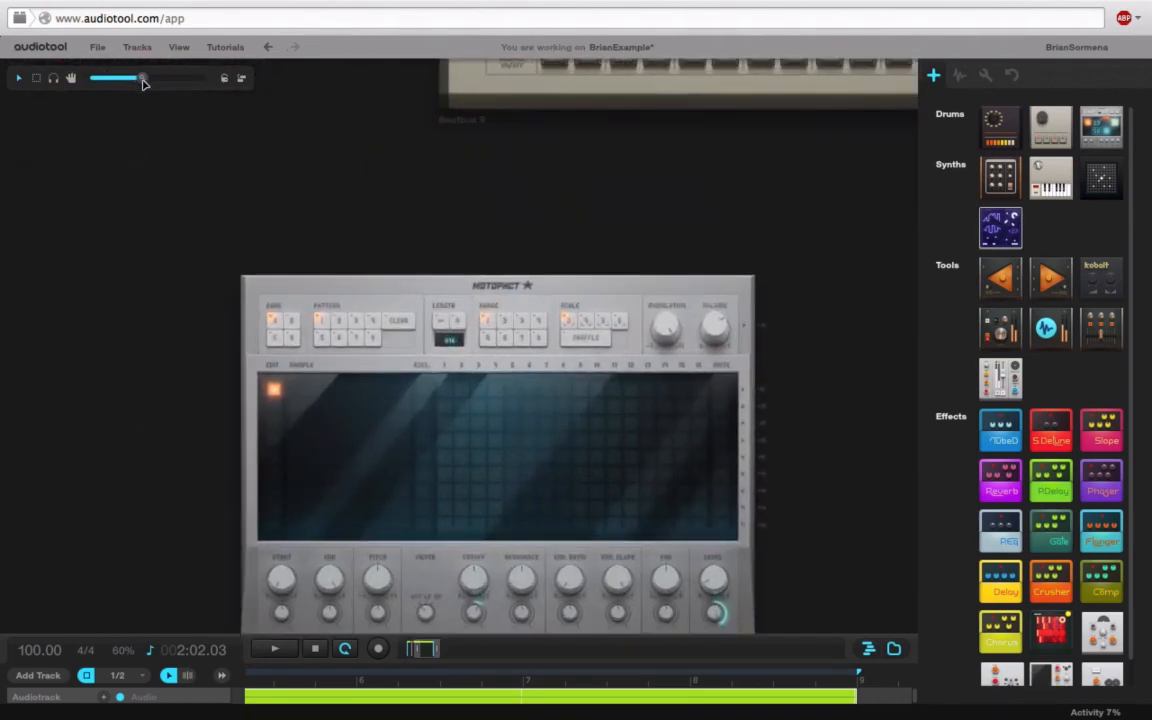
{"action": "left_click_drag", "start_coordinate": [95, 242], "coordinate": [118, 185]}
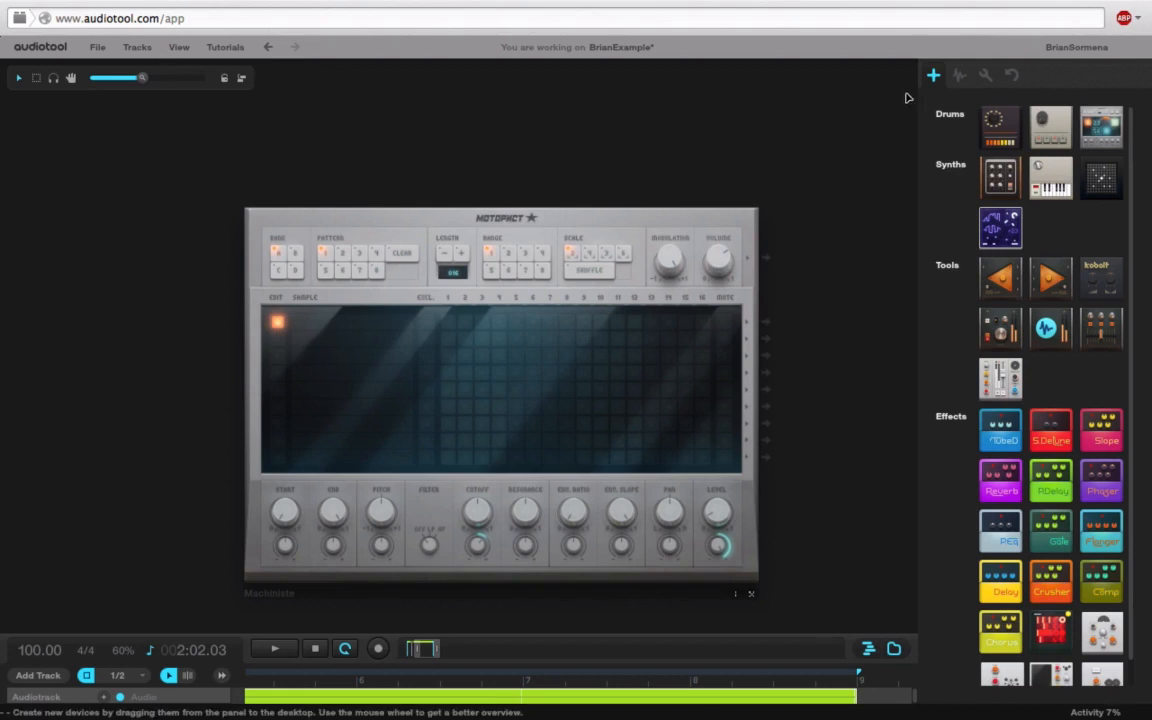
{"action": "left_click", "coordinate": [959, 75]}
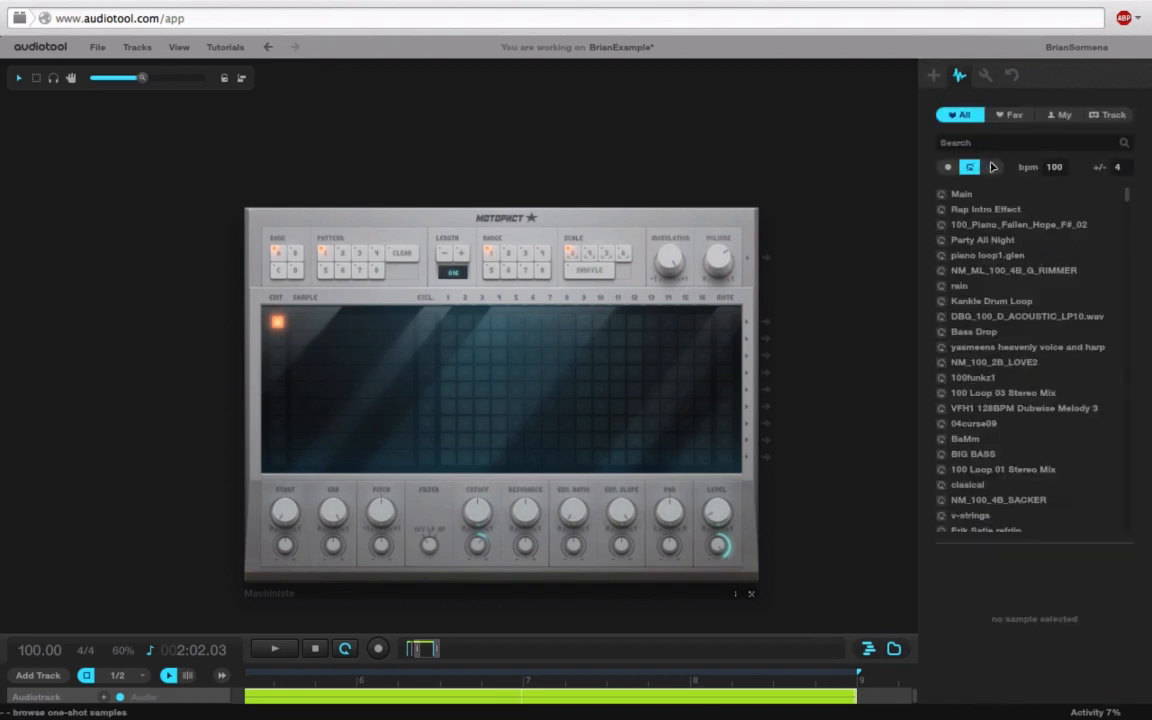
Step: Search one-shot samples for 'cowbell' and load Yamaha-RX15-Cowbell into Machiniste's first slot
{"action": "left_click", "coordinate": [992, 167]}
{"action": "left_click", "coordinate": [978, 144]}
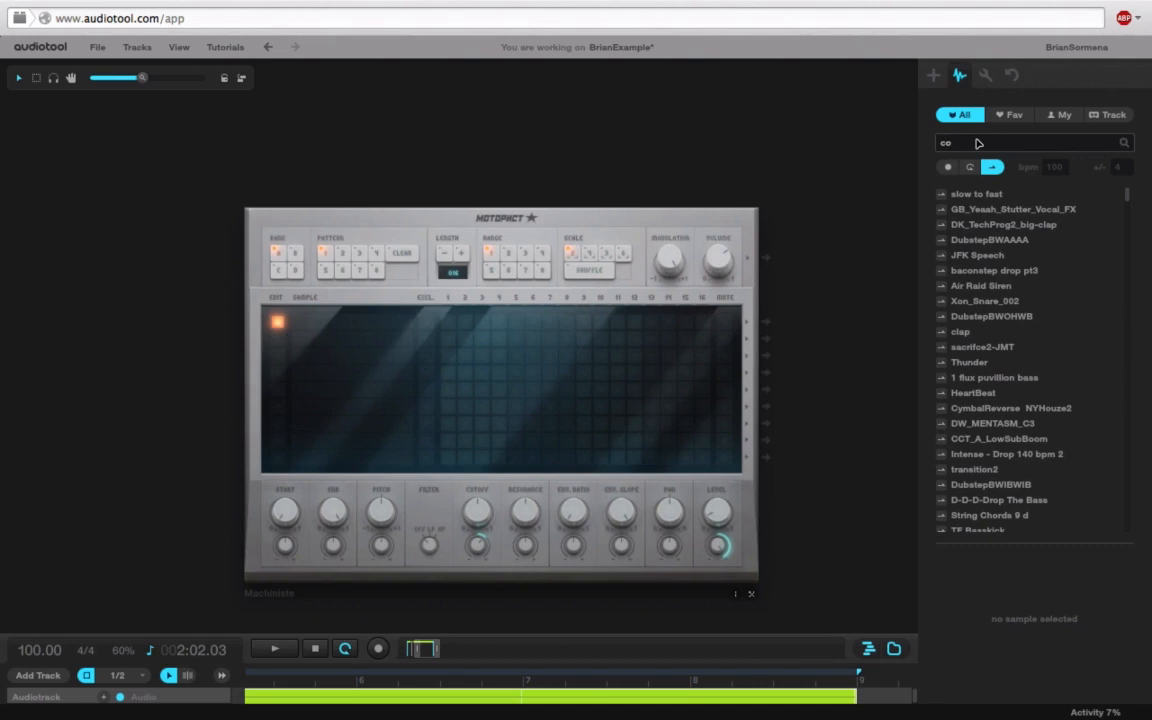
{"action": "type", "text": "cowbell"}
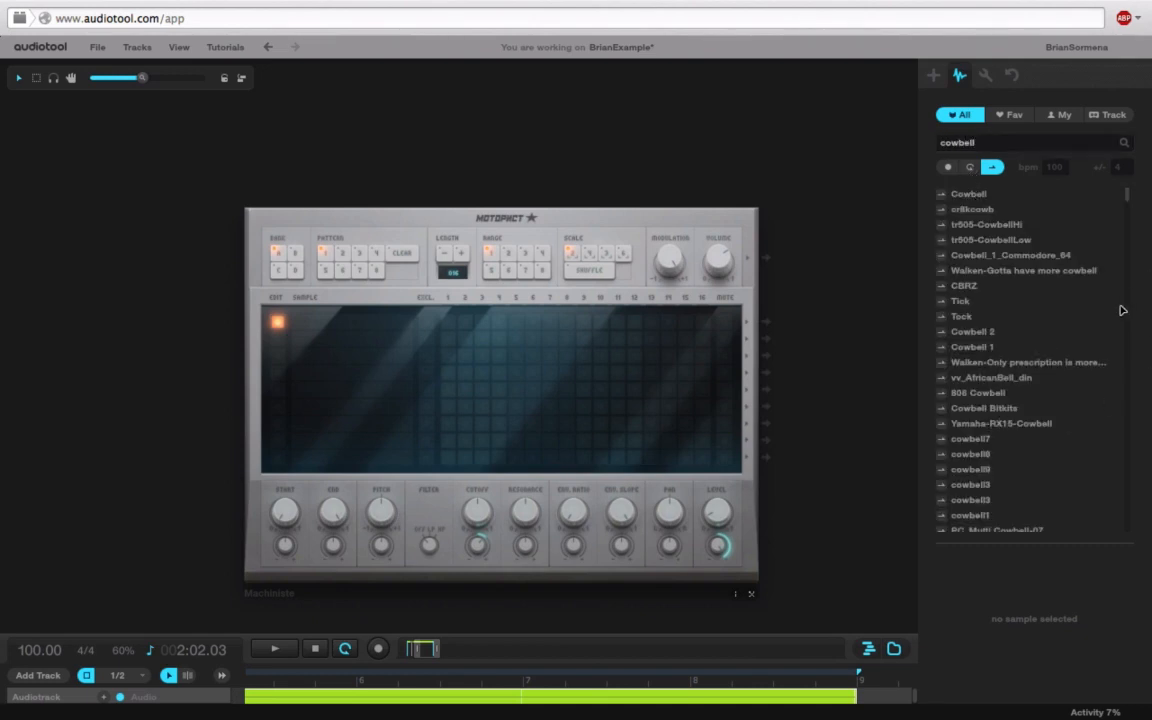
{"action": "left_click", "coordinate": [969, 426]}
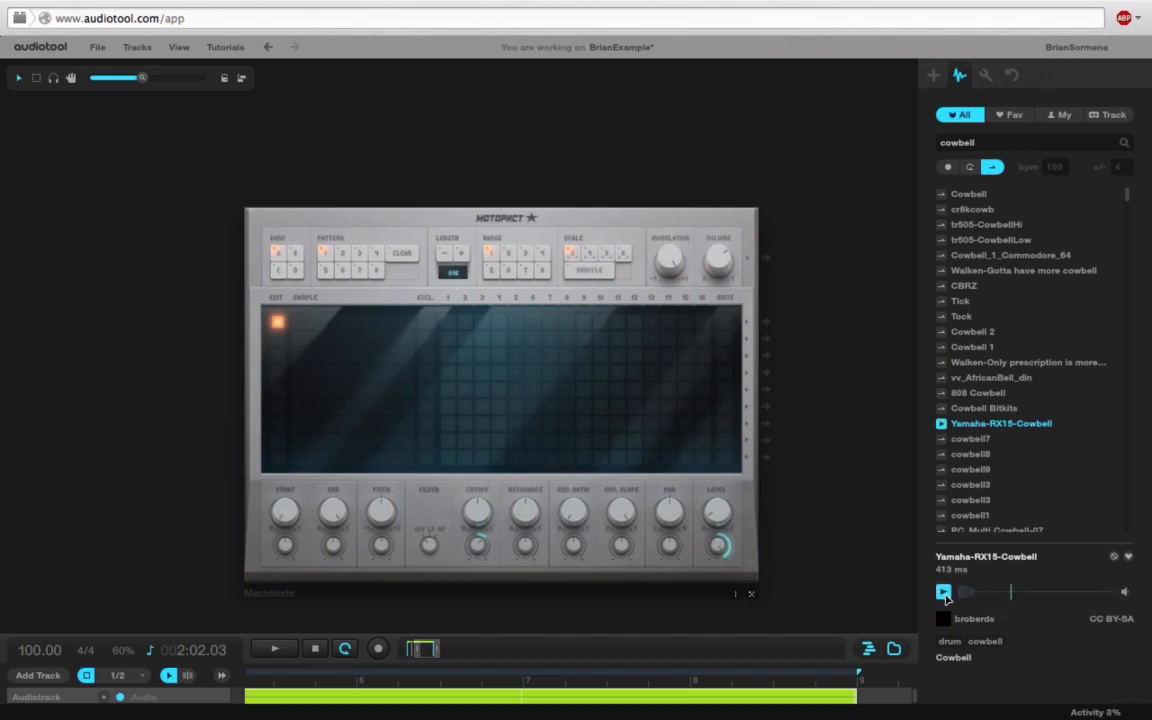
{"action": "left_click_drag", "start_coordinate": [960, 428], "coordinate": [368, 322]}
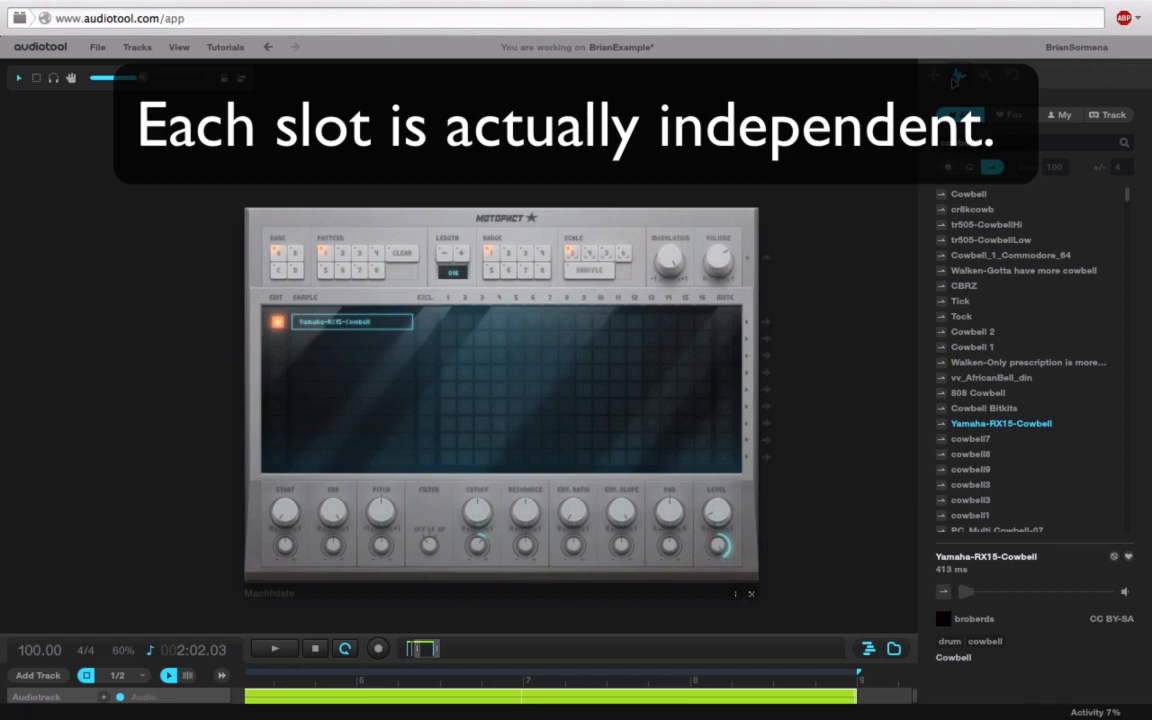
{"action": "left_click", "coordinate": [900, 651]}
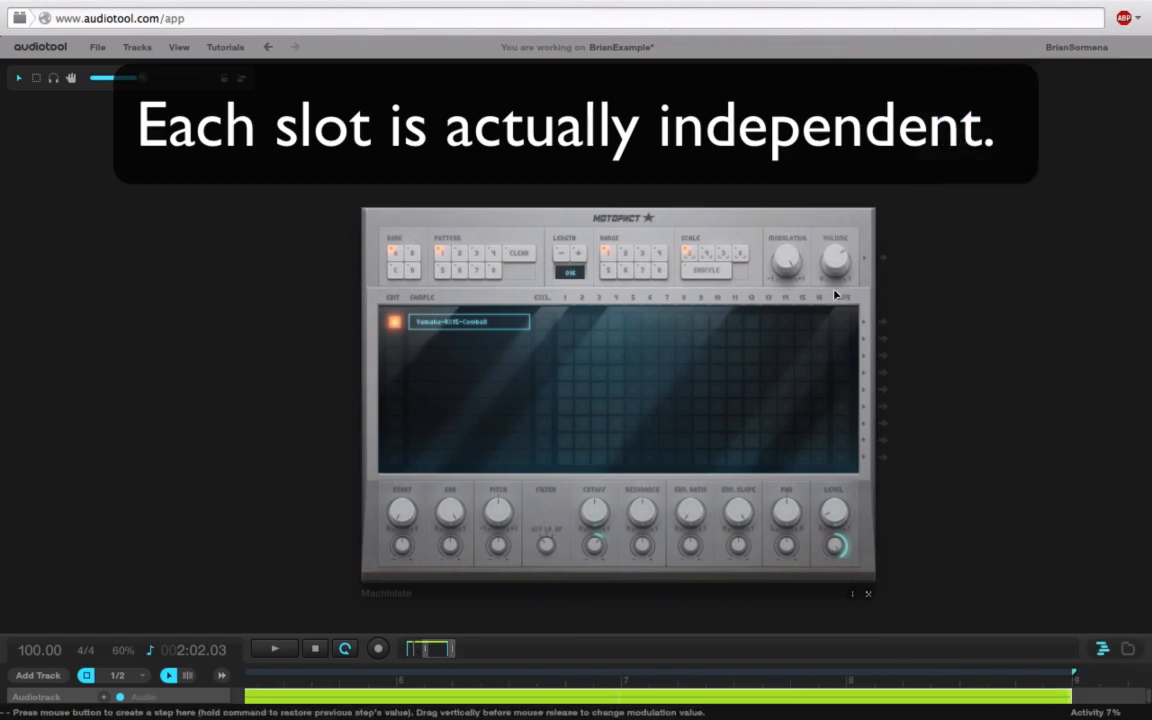
{"action": "left_click", "coordinate": [1129, 650]}
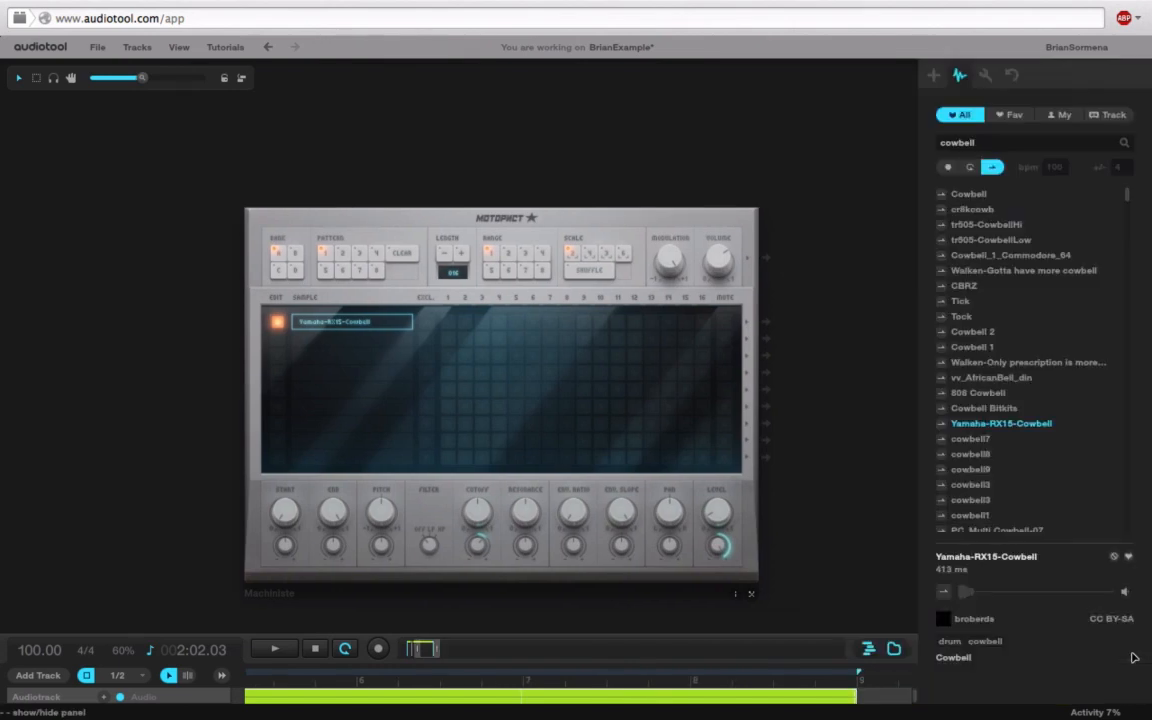
Step: Add a Stereodetune pedal and cable the Machiniste's output into its input
{"action": "left_click", "coordinate": [933, 76]}
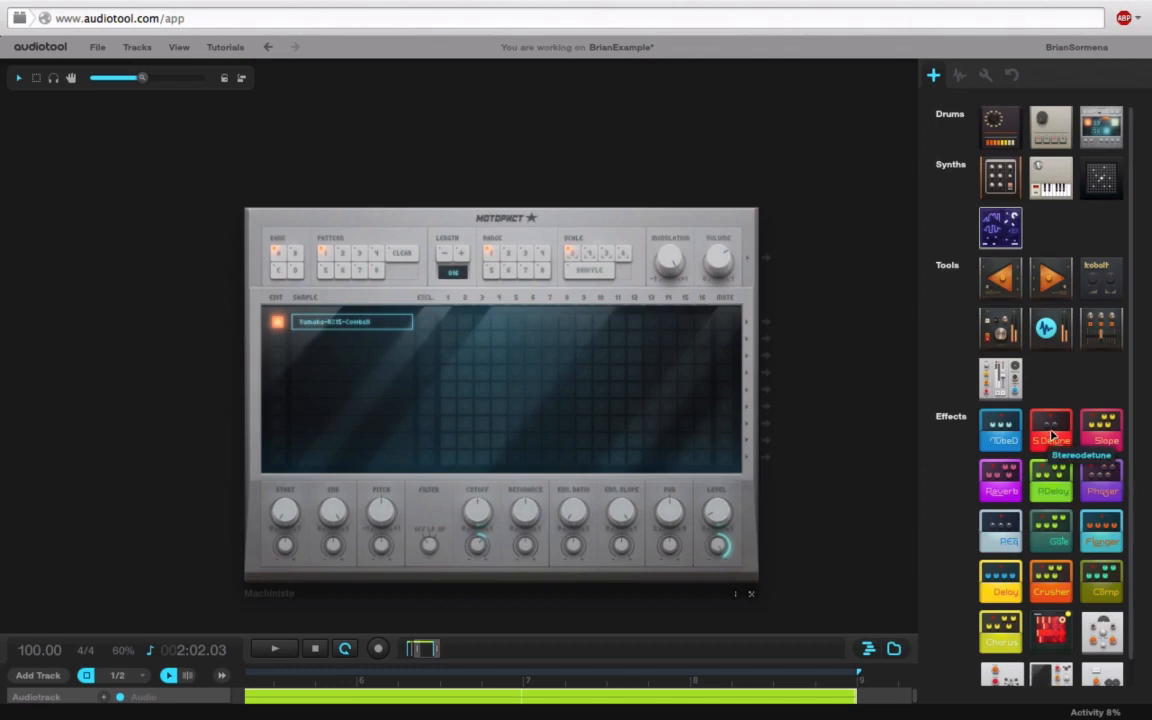
{"action": "left_click_drag", "start_coordinate": [1050, 443], "coordinate": [730, 335]}
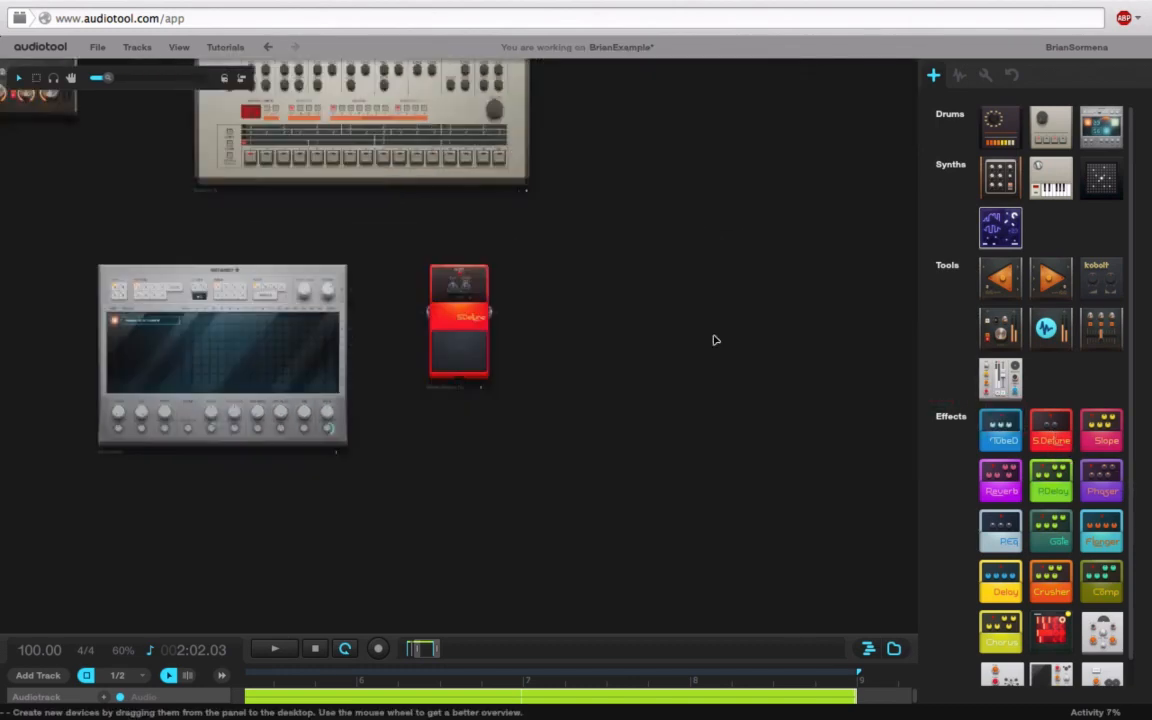
{"action": "left_click_drag", "start_coordinate": [236, 260], "coordinate": [395, 304]}
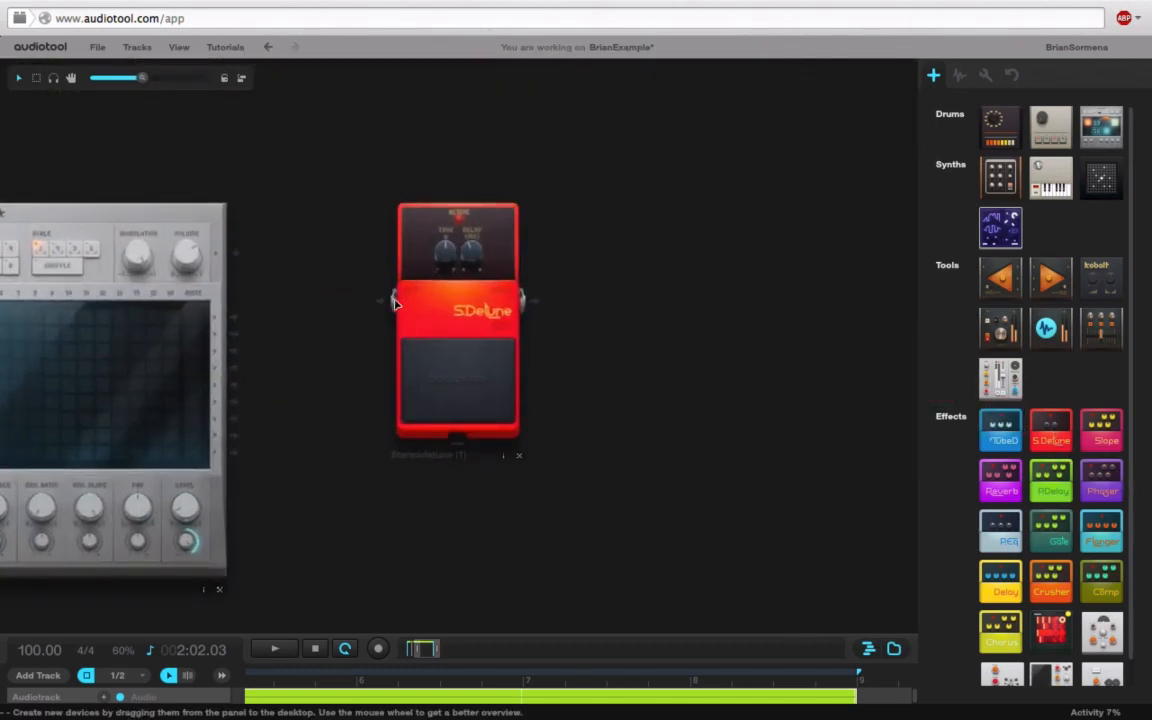
{"action": "left_click_drag", "start_coordinate": [247, 261], "coordinate": [381, 301]}
Step: Patch the Stereodetune pedal's output into the Minimixer's fourth input
{"action": "left_click_drag", "start_coordinate": [277, 151], "coordinate": [677, 346]}
{"action": "left_click_drag", "start_coordinate": [893, 478], "coordinate": [334, 435]}
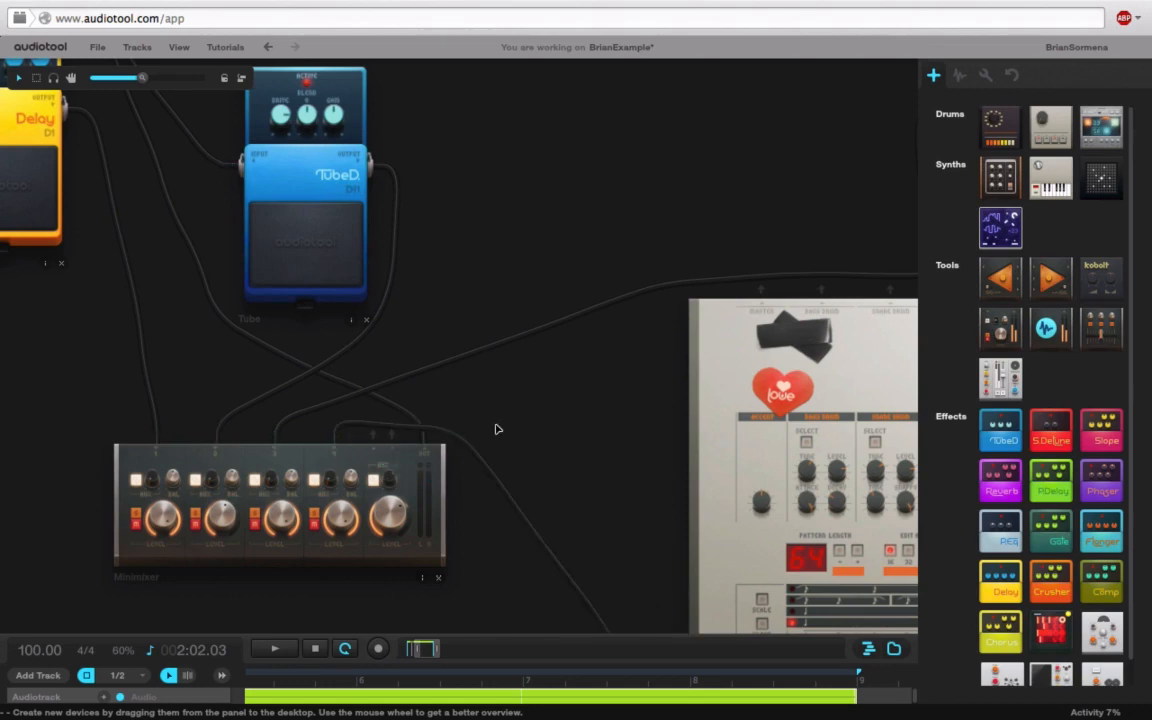
{"action": "left_click_drag", "start_coordinate": [491, 401], "coordinate": [303, 5]}
{"action": "left_click_drag", "start_coordinate": [281, 388], "coordinate": [283, 216]}
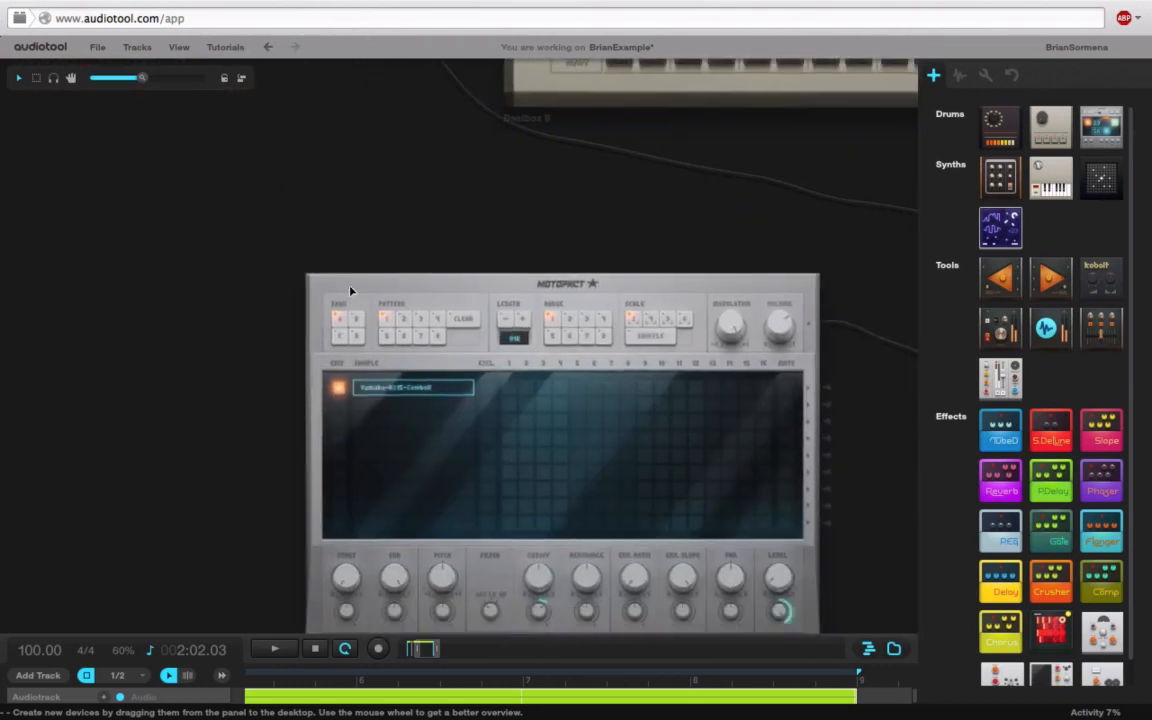
Step: Program cowbell steps 2, 6, 7, 9, 13 and 15, and lower Machiniste volume to about -10 dB
{"action": "left_click", "coordinate": [527, 387]}
{"action": "left_click", "coordinate": [645, 387]}
{"action": "left_click", "coordinate": [612, 389]}
{"action": "left_click", "coordinate": [595, 389]}
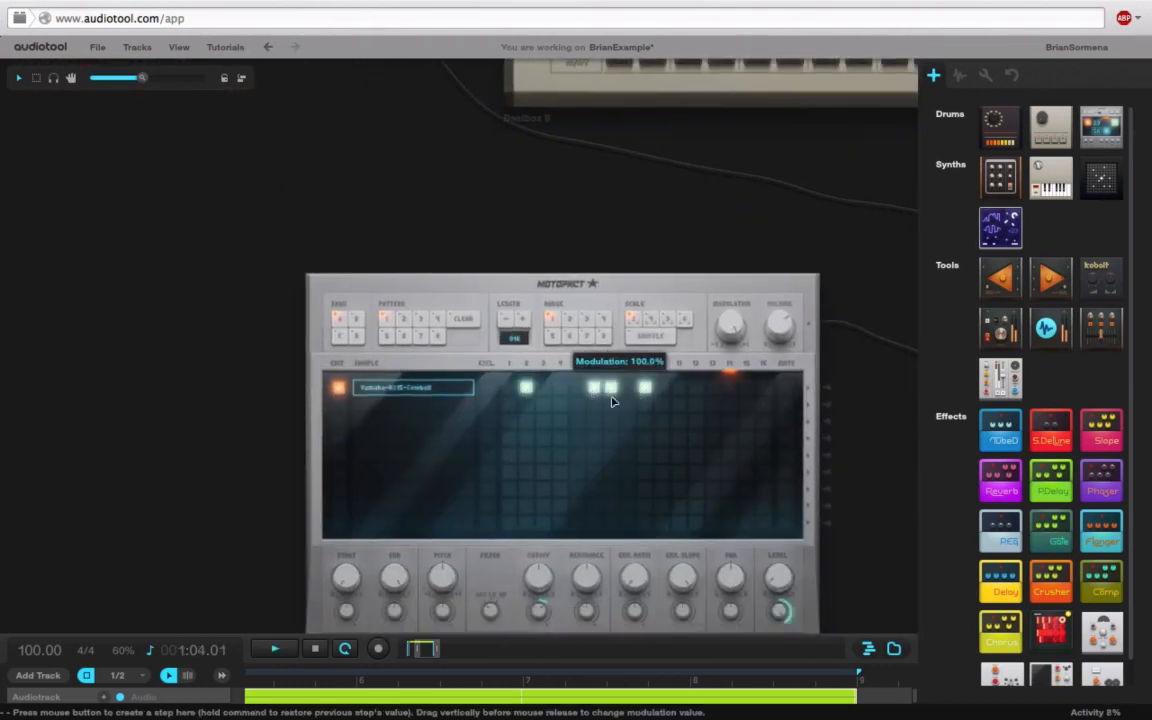
{"action": "left_click", "coordinate": [713, 389]}
{"action": "left_click", "coordinate": [747, 389]}
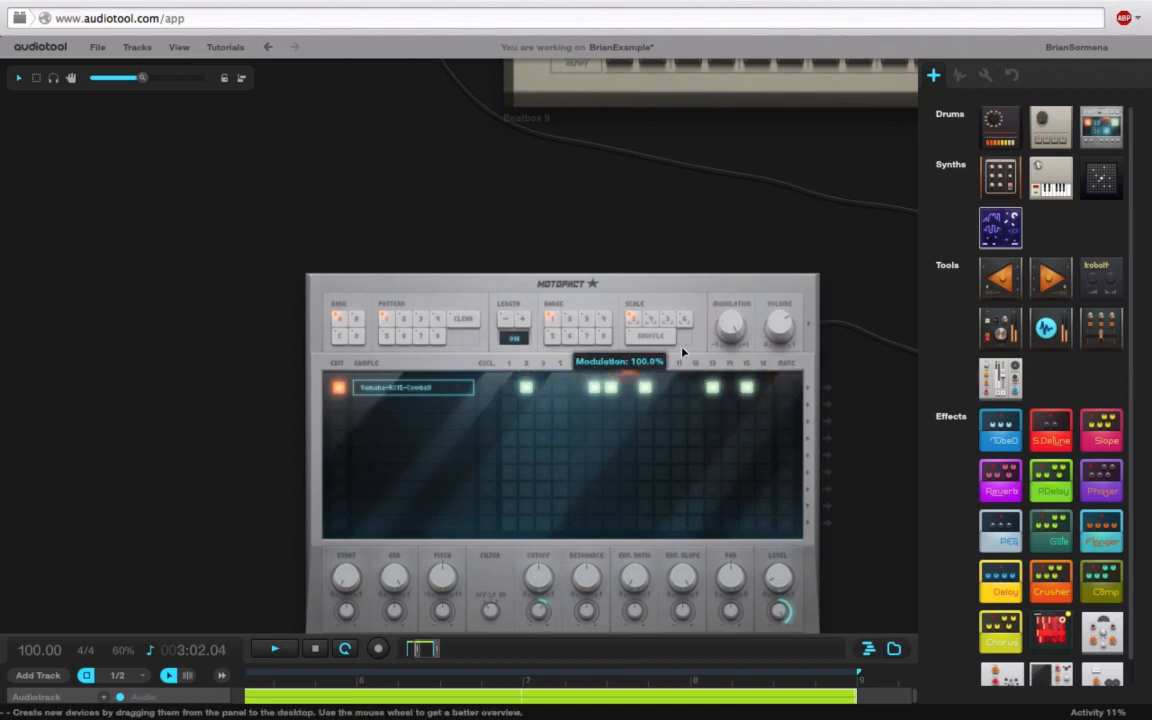
{"action": "left_click_drag", "start_coordinate": [787, 365], "coordinate": [787, 401]}
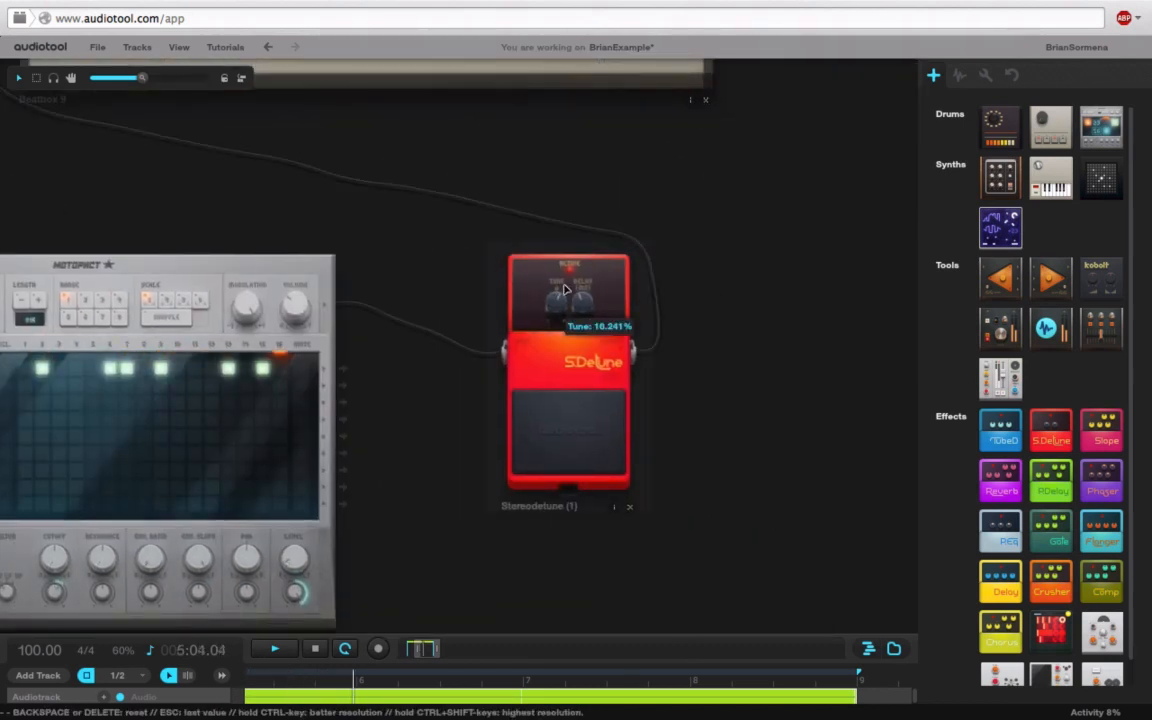
Step: Set the Stereodetune pedal's delay to 78.20% and its tune to -34.392%
{"action": "left_click_drag", "start_coordinate": [582, 303], "coordinate": [562, 242]}
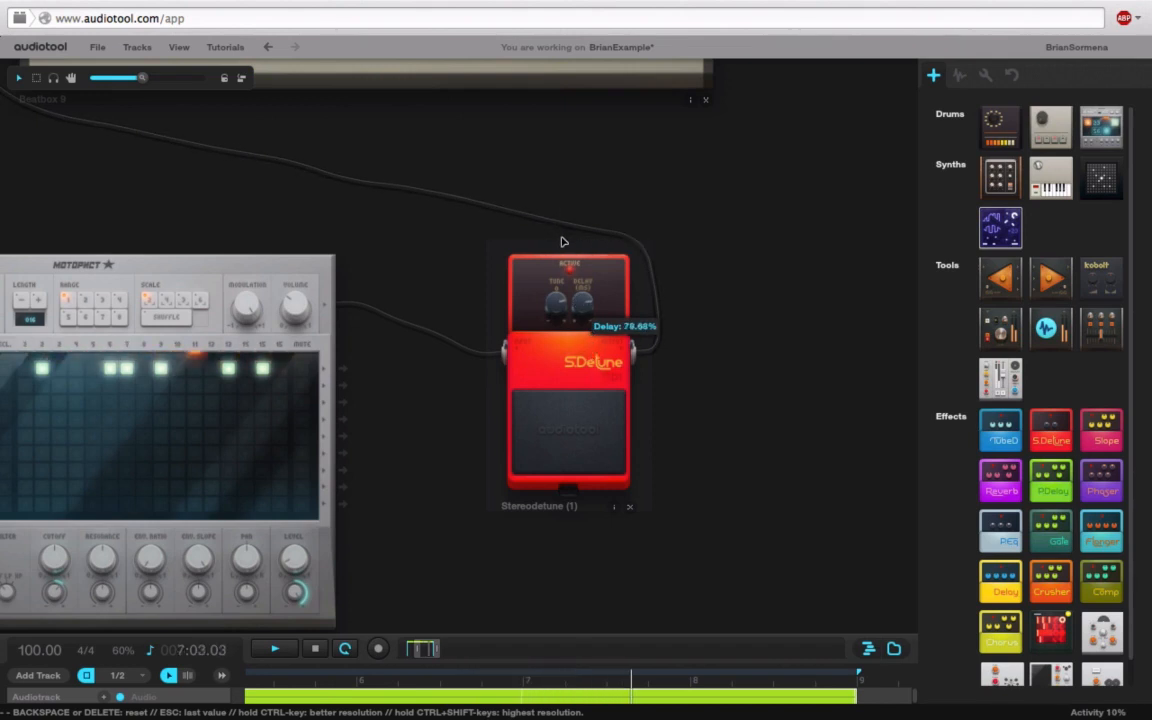
{"action": "mouse_move", "coordinate": [556, 305]}
{"action": "left_mouse_down"}
{"action": "mouse_move", "coordinate": [550, 430]}
{"action": "mouse_move", "coordinate": [547, 320]}
{"action": "left_mouse_up"}
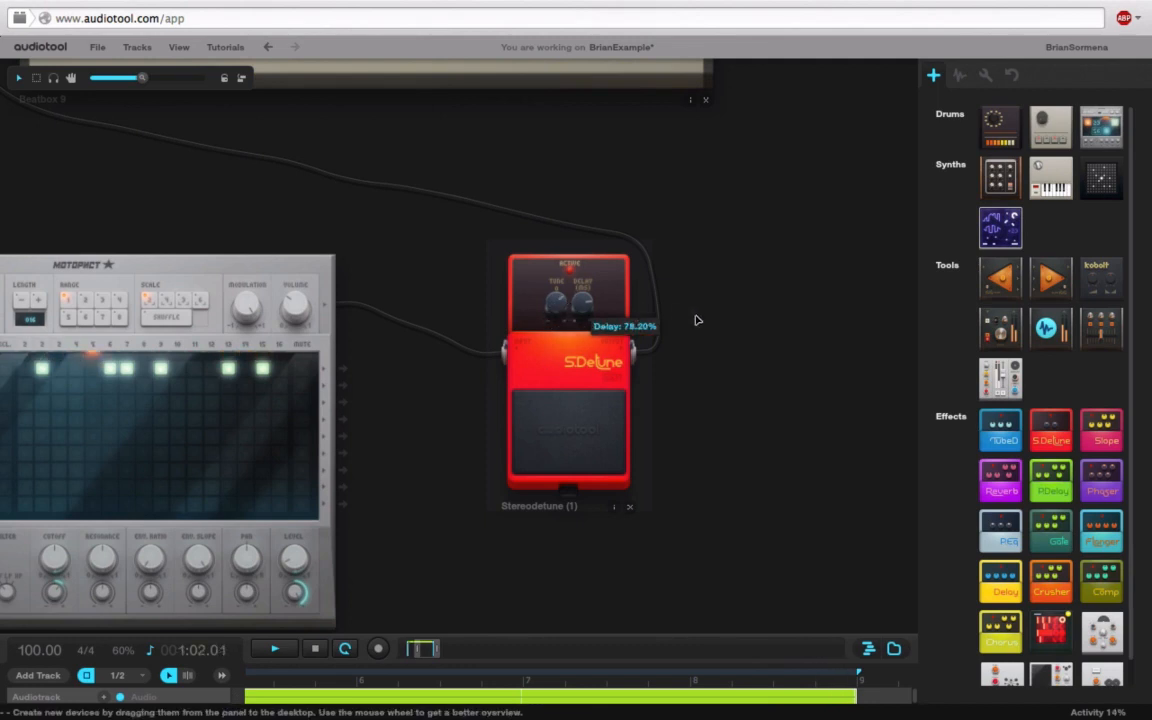
{"action": "left_click_drag", "start_coordinate": [355, 453], "coordinate": [589, 319]}
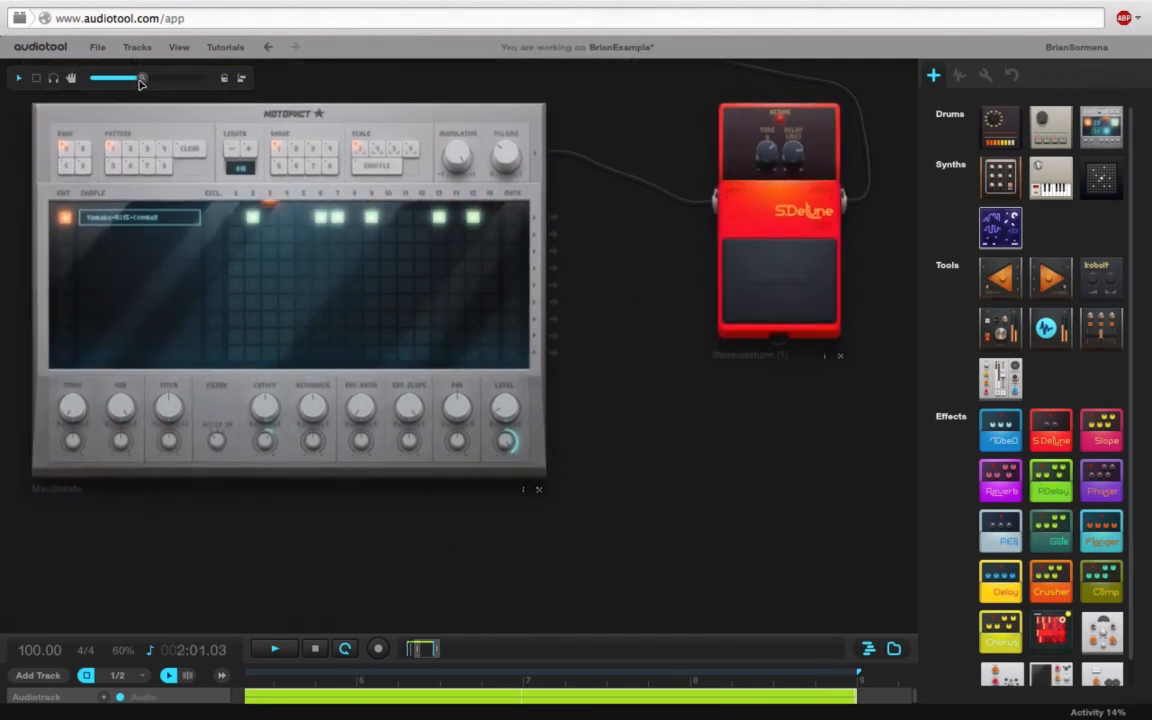
Step: Lower the Machiniste's filter cutoff to about 53%
{"action": "left_click_drag", "start_coordinate": [141, 83], "coordinate": [165, 78]}
{"action": "mouse_move", "coordinate": [453, 450]}
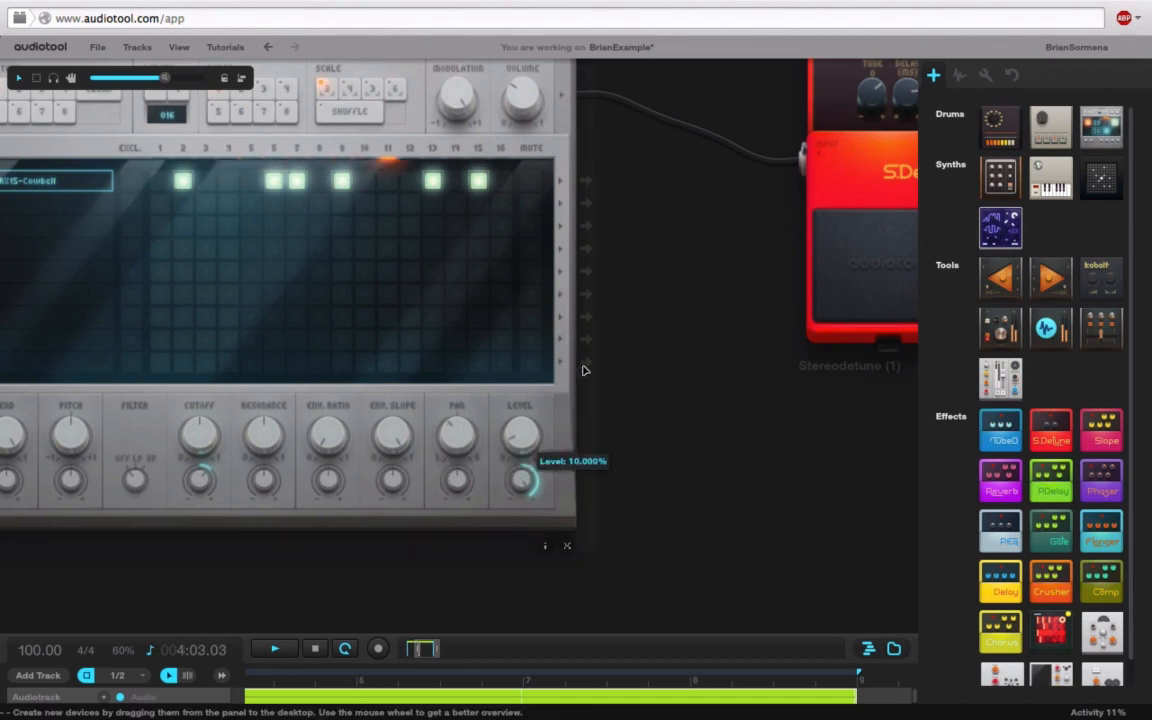
{"action": "left_click_drag", "start_coordinate": [584, 370], "coordinate": [797, 350]}
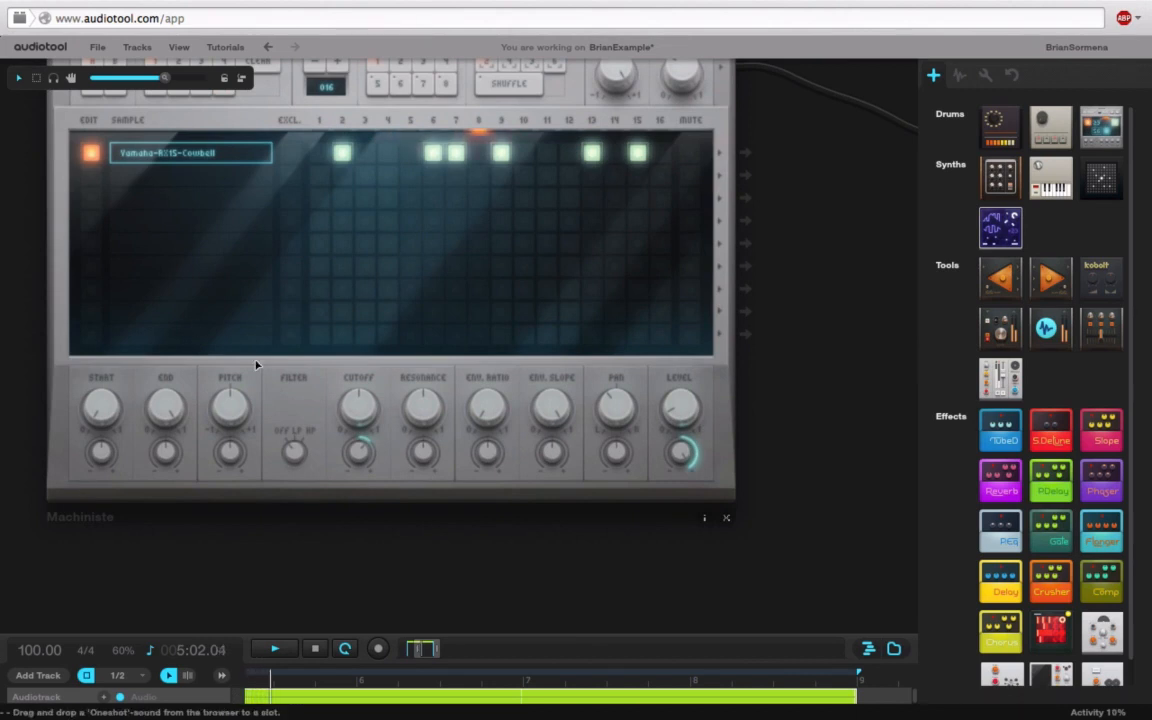
{"action": "mouse_move", "coordinate": [368, 389]}
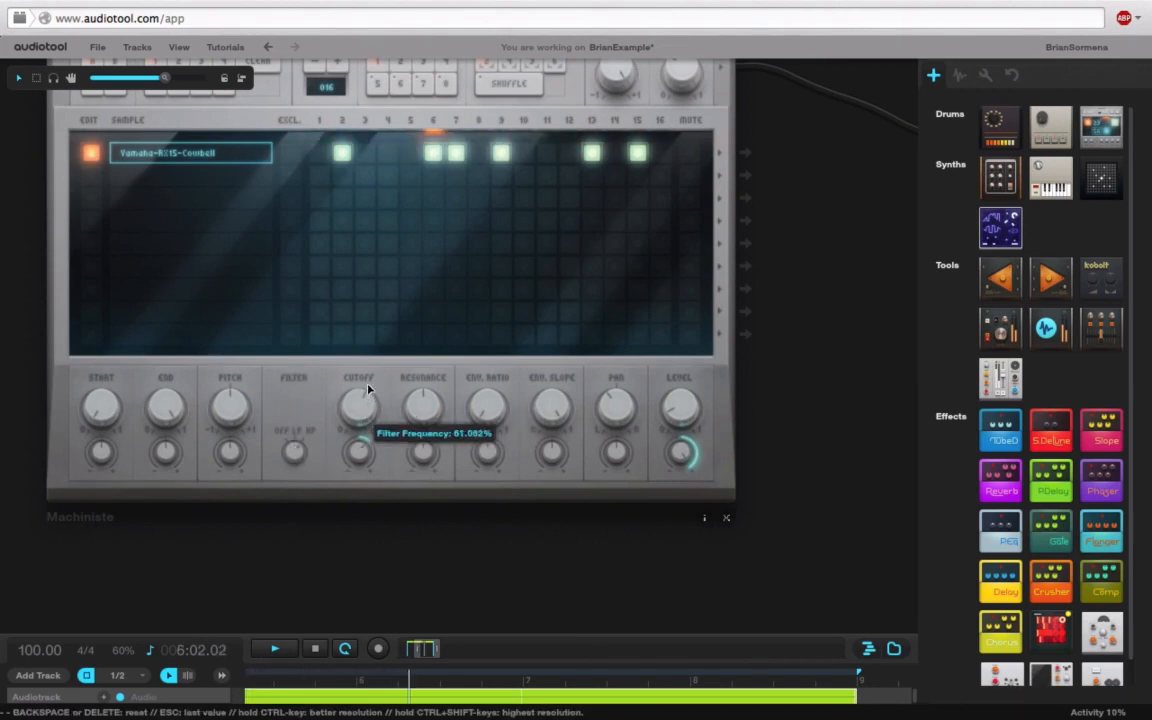
{"action": "left_click_drag", "start_coordinate": [368, 389], "coordinate": [386, 514]}
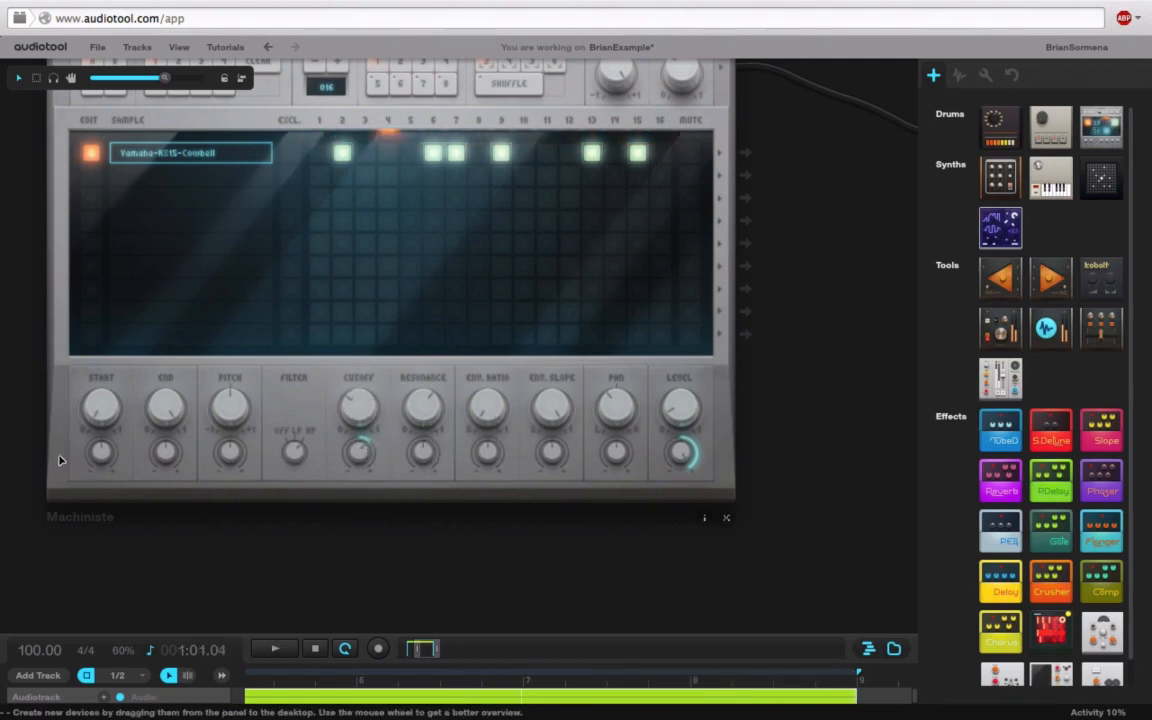
{"action": "left_click_drag", "start_coordinate": [825, 350], "coordinate": [859, 451]}
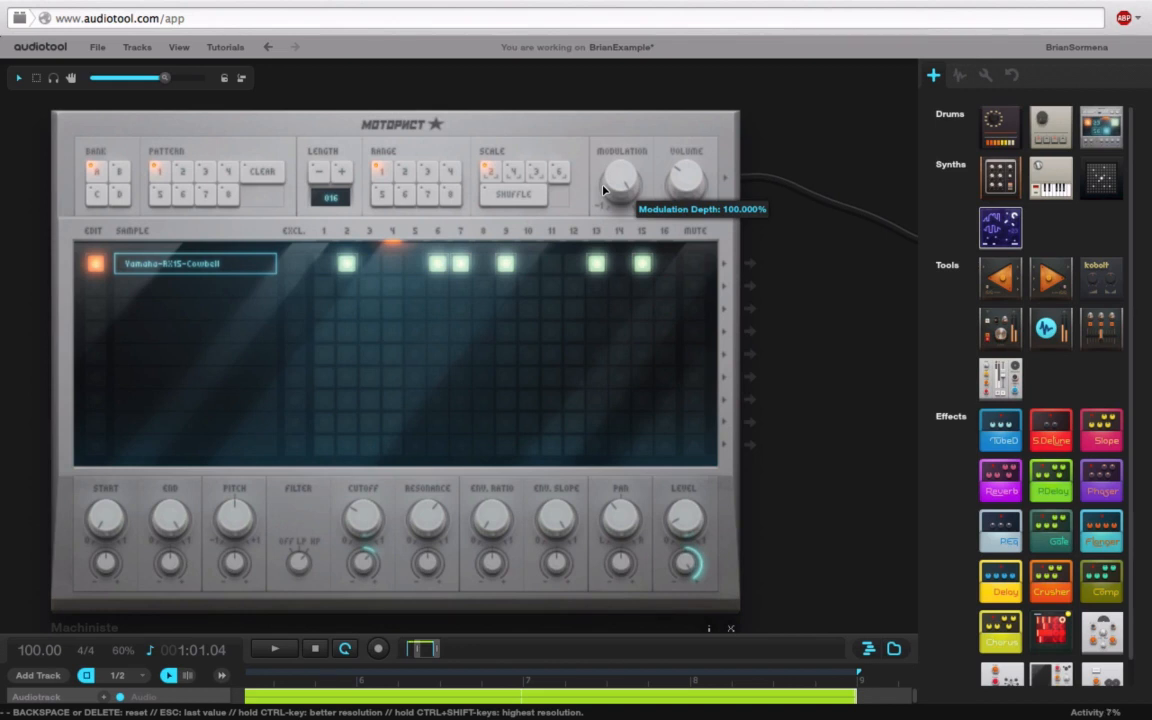
Step: Raise the Env. Ratio modulation to 100% and reset Cutoff modulation to zero
{"action": "left_click_drag", "start_coordinate": [548, 630], "coordinate": [565, 303]}
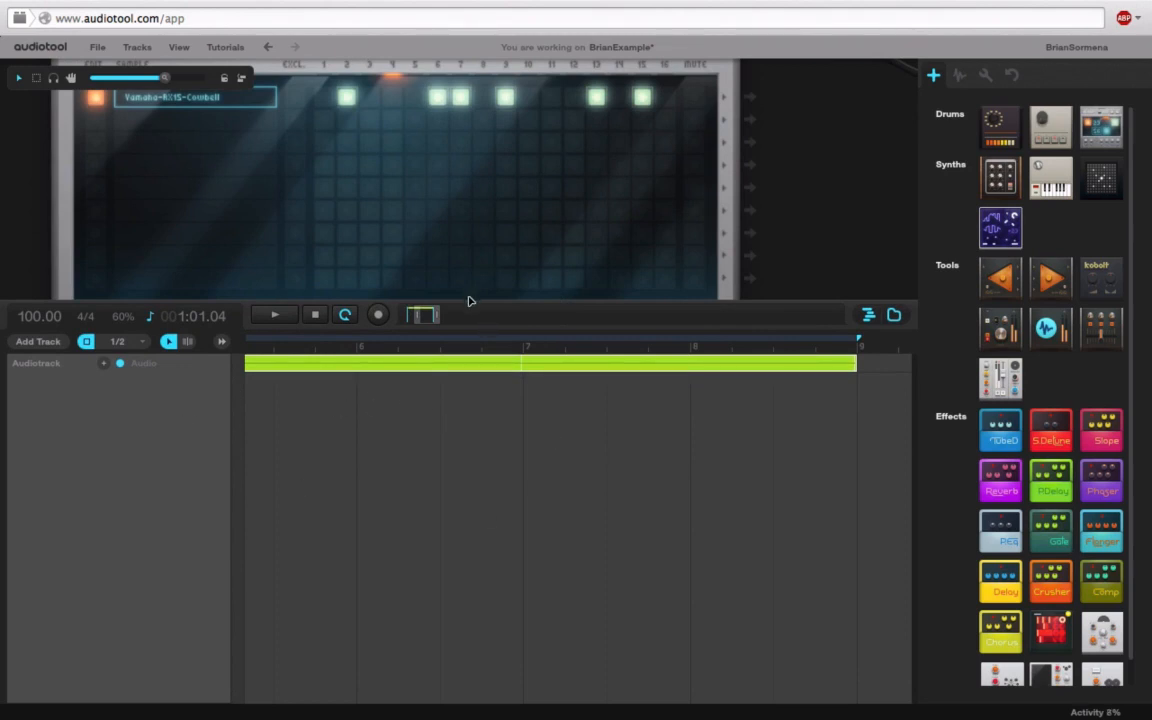
{"action": "scroll", "coordinate": [470, 300], "scroll_direction": "down", "scroll_amount": 1}
{"action": "left_click_drag", "start_coordinate": [771, 300], "coordinate": [804, 680]}
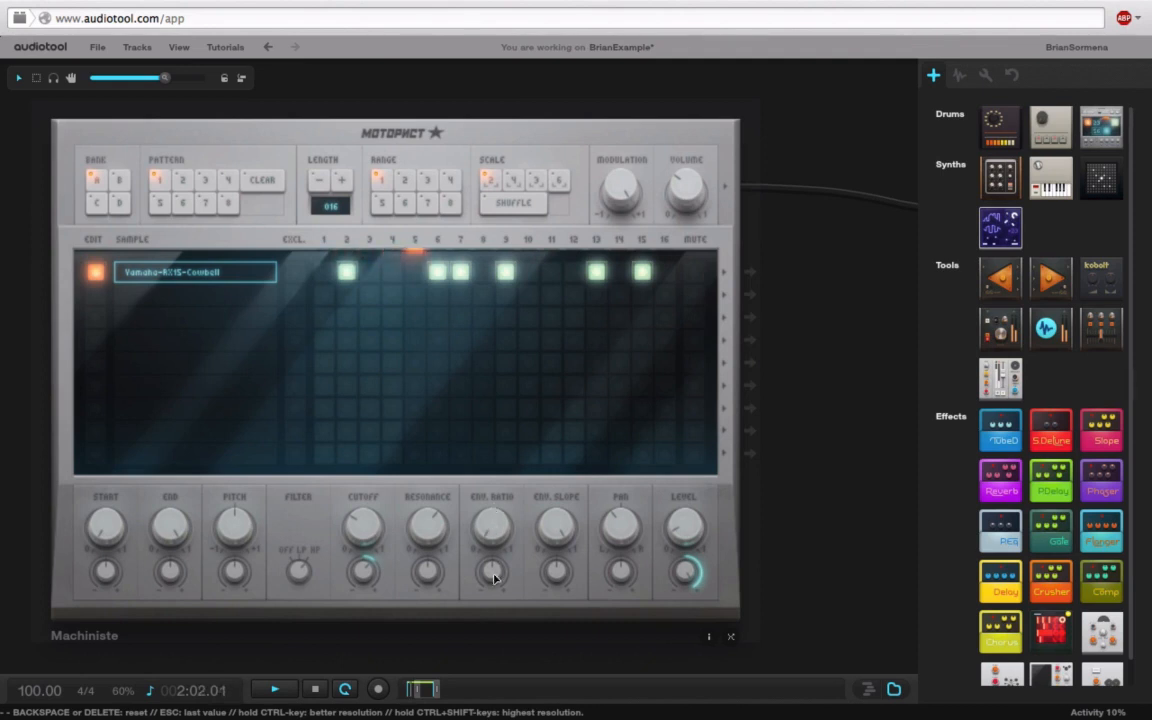
{"action": "mouse_move", "coordinate": [495, 573]}
{"action": "left_click_drag", "start_coordinate": [495, 573], "coordinate": [530, 522]}
{"action": "left_click_drag", "start_coordinate": [363, 572], "coordinate": [391, 522]}
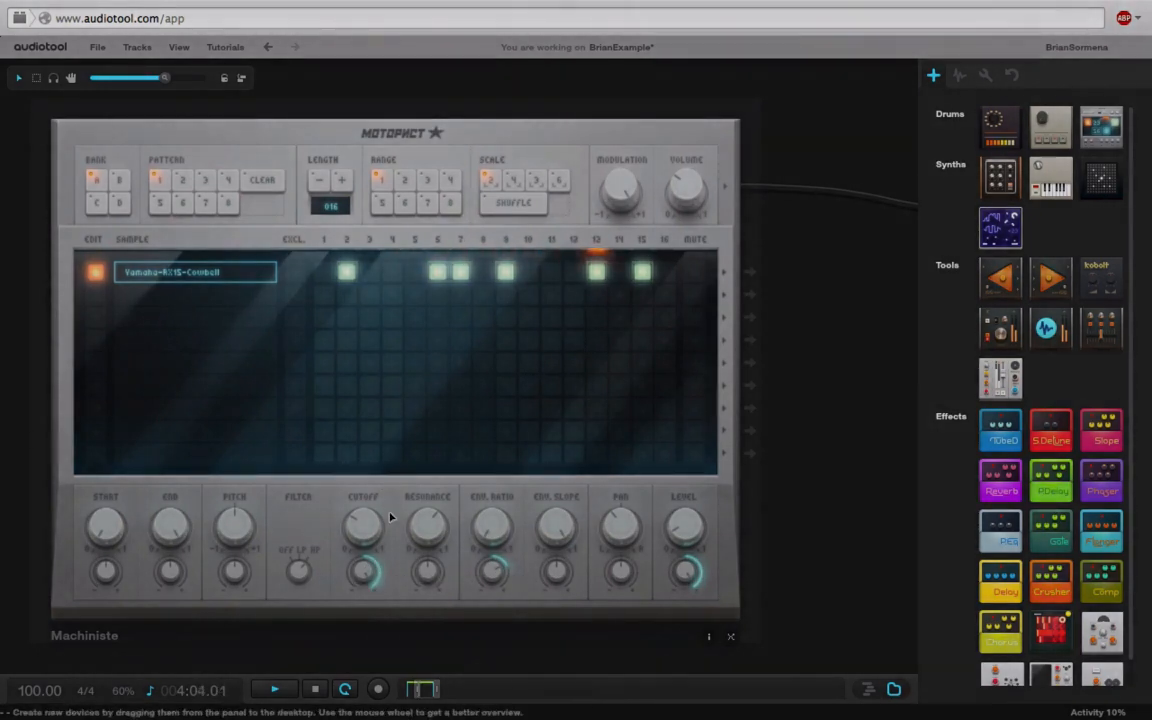
{"action": "key", "text": "BackSpace"}
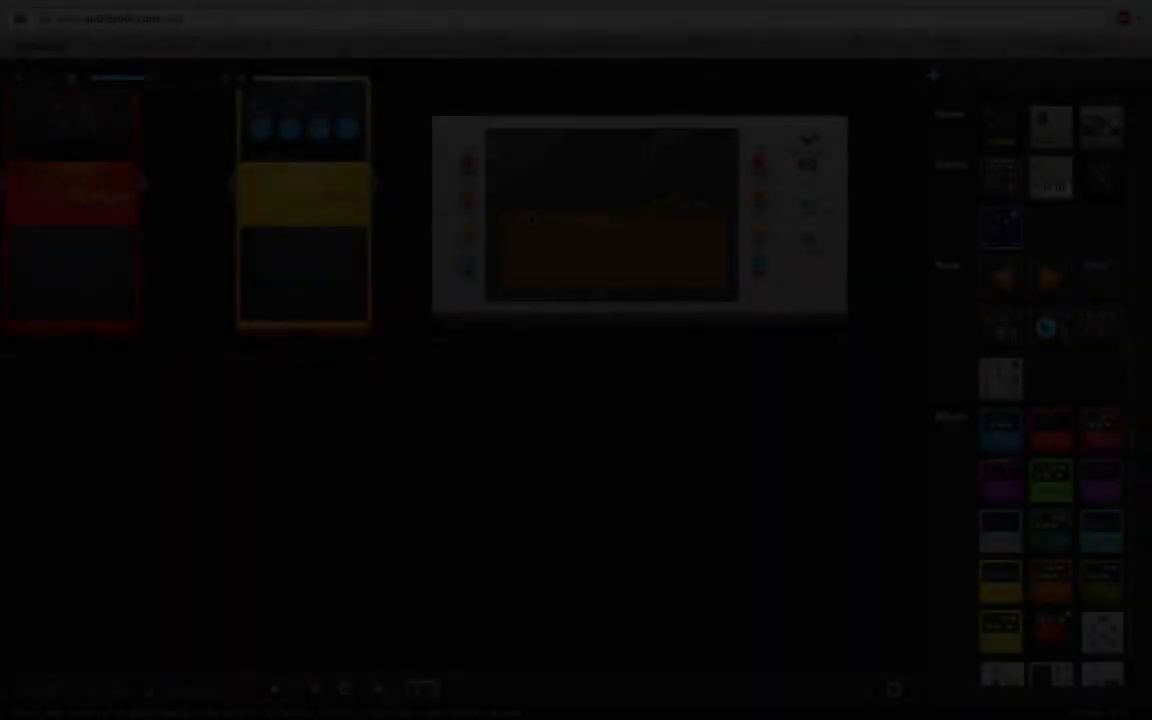
Step: Cut and widen a low-frequency dip on the Graphic EQ's first band, and add about 2.2 dB output gain
{"action": "left_click_drag", "start_coordinate": [523, 213], "coordinate": [541, 237]}
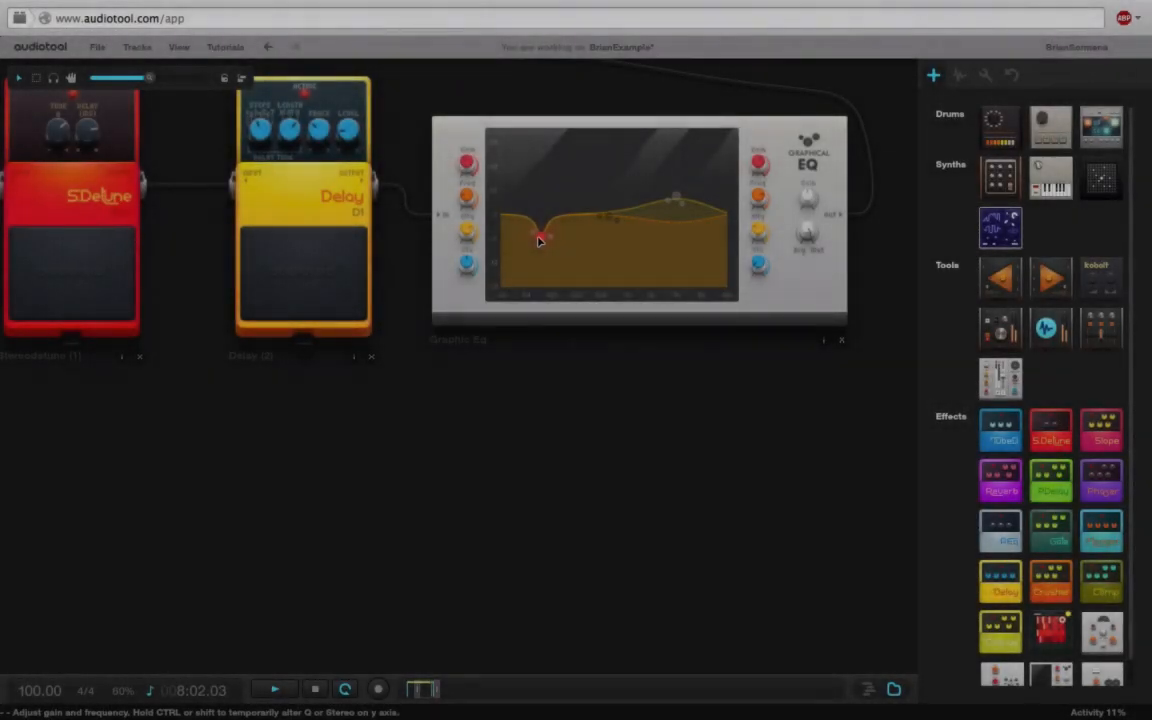
{"action": "left_click_drag", "start_coordinate": [466, 237], "coordinate": [487, 287]}
{"action": "mouse_move", "coordinate": [545, 241]}
{"action": "left_mouse_down"}
{"action": "mouse_move", "coordinate": [565, 251]}
{"action": "mouse_move", "coordinate": [558, 239]}
{"action": "left_mouse_up"}
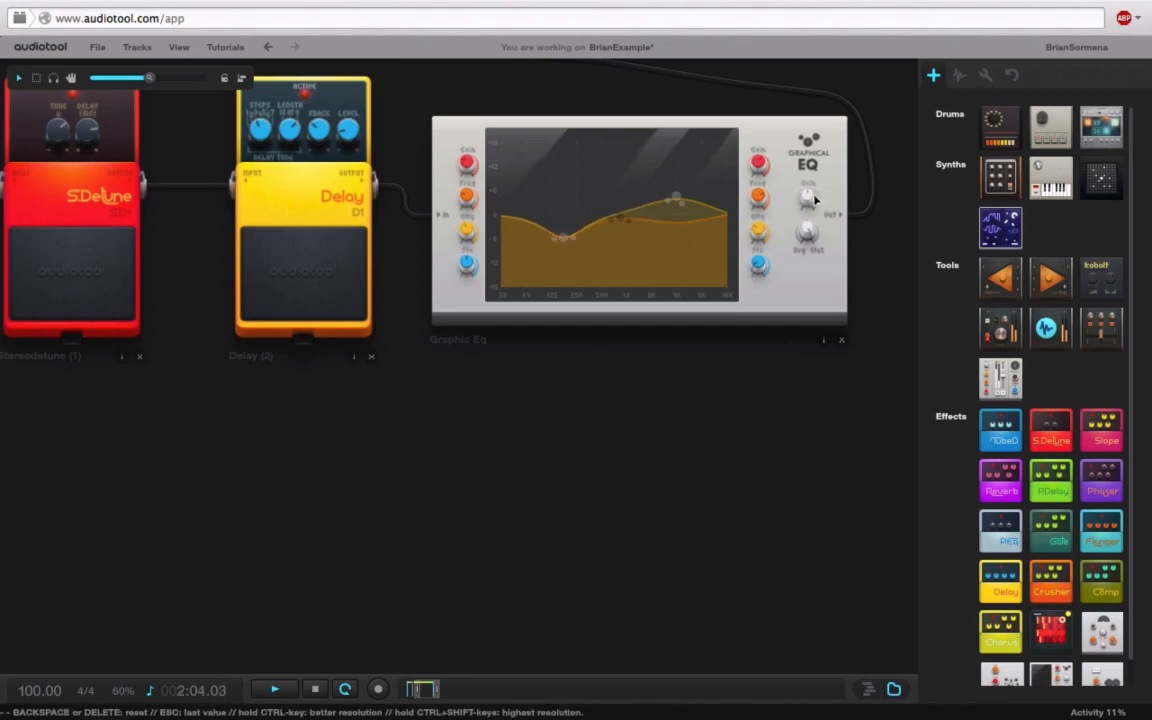
{"action": "left_click_drag", "start_coordinate": [809, 199], "coordinate": [818, 178]}
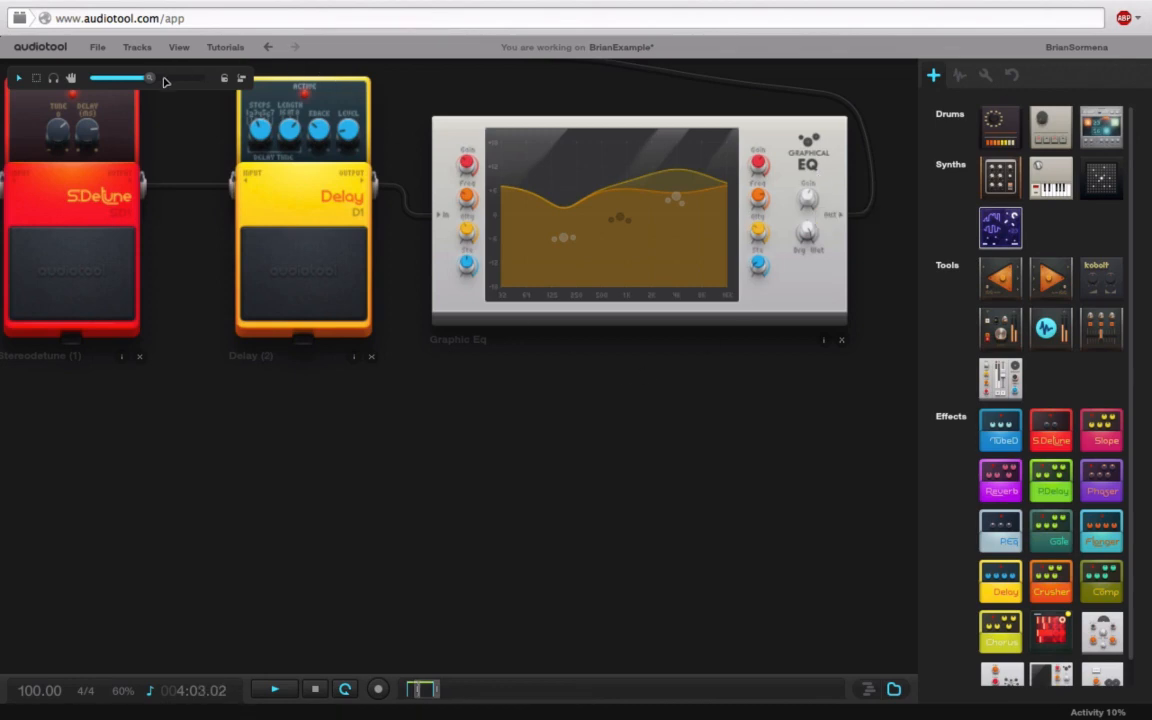
{"action": "left_click_drag", "start_coordinate": [150, 78], "coordinate": [103, 82]}
{"action": "left_click_drag", "start_coordinate": [488, 438], "coordinate": [748, 396]}
Step: Zoom in on the Machiniste and nudge the cowbell's Pitch knob up slightly
{"action": "left_click_drag", "start_coordinate": [93, 82], "coordinate": [141, 134]}
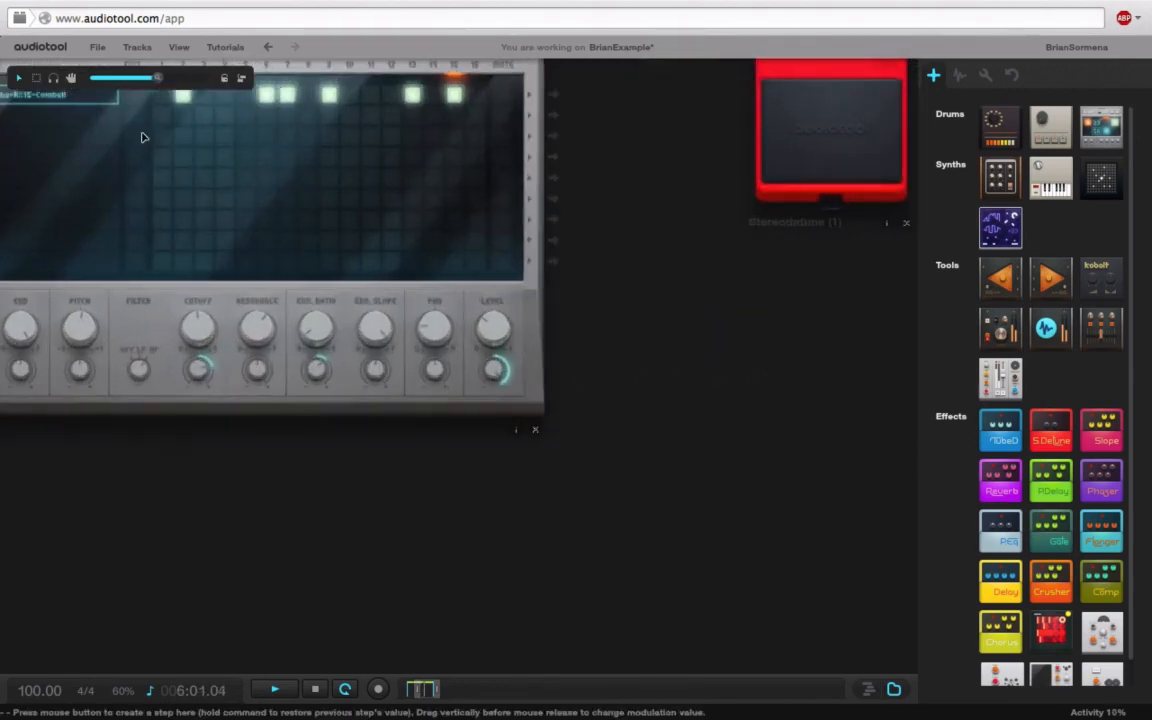
{"action": "left_click_drag", "start_coordinate": [209, 464], "coordinate": [292, 467]}
{"action": "mouse_move", "coordinate": [280, 290]}
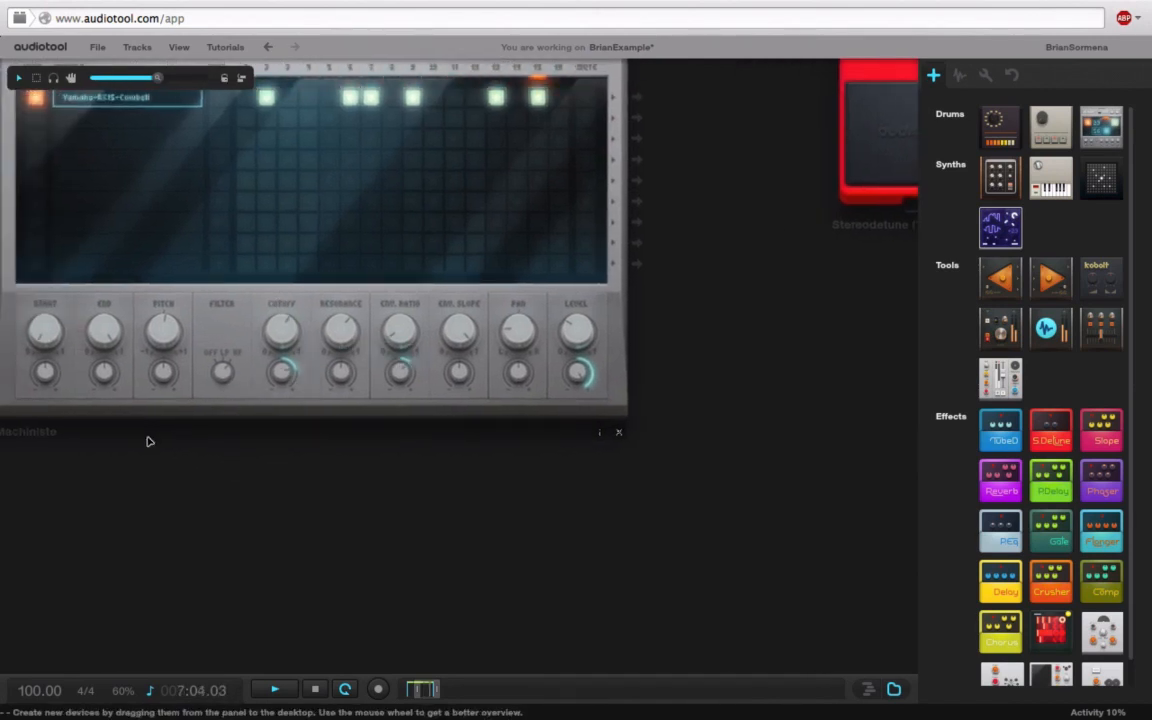
{"action": "mouse_move", "coordinate": [168, 342]}
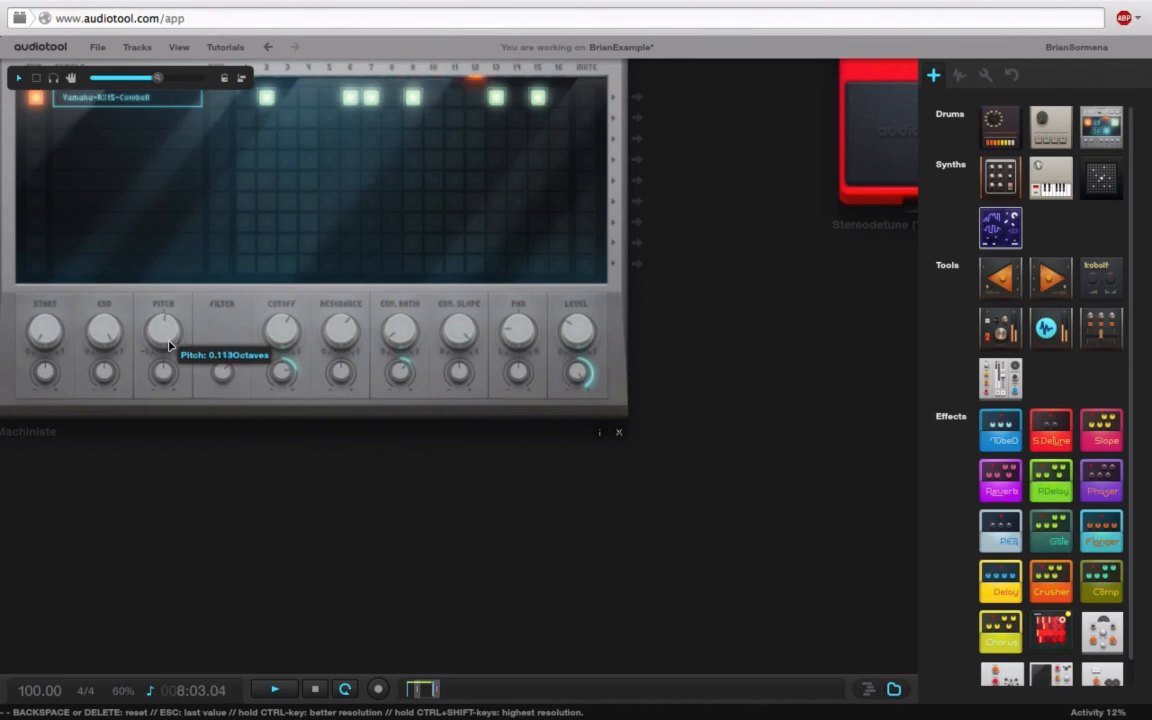
{"action": "mouse_move", "coordinate": [168, 342]}
{"action": "left_mouse_down"}
{"action": "mouse_move", "coordinate": [162, 400]}
{"action": "mouse_move", "coordinate": [159, 327]}
{"action": "mouse_move", "coordinate": [170, 329]}
{"action": "mouse_move", "coordinate": [159, 329]}
{"action": "mouse_move", "coordinate": [165, 345]}
{"action": "left_mouse_up"}
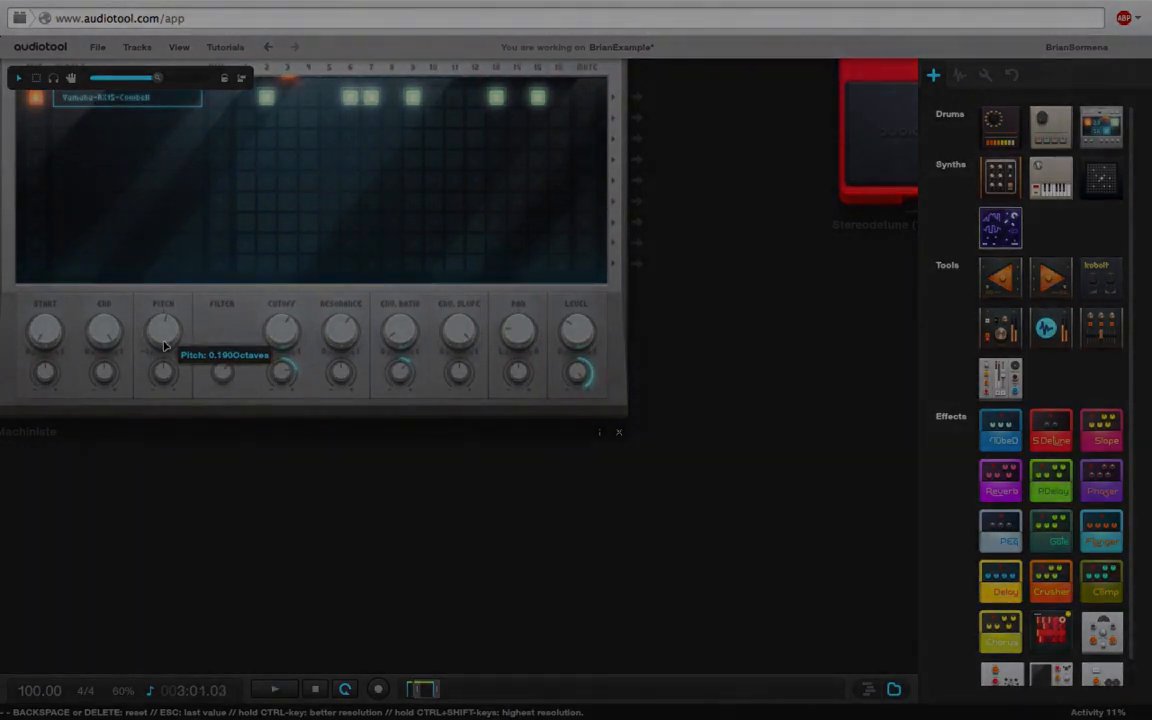